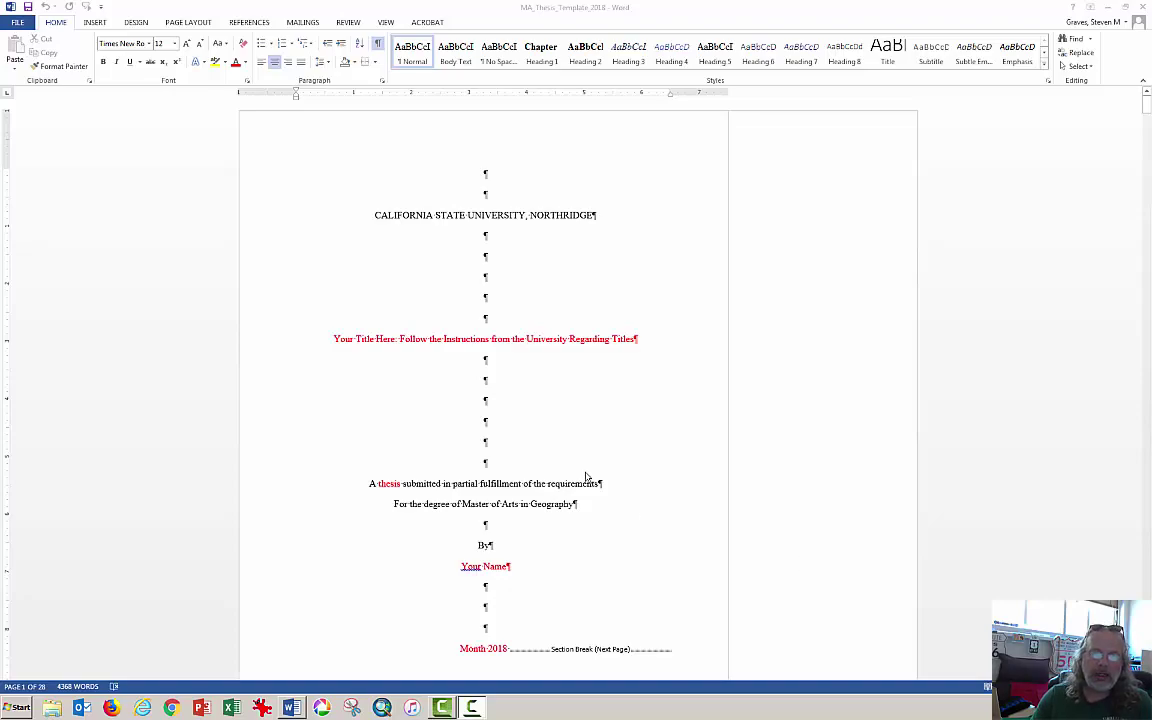
- Review the thesis template from the title page through the front matter and Chapter 1 to Chapter 2: Literature Review
scroll(586, 475, down, 10)
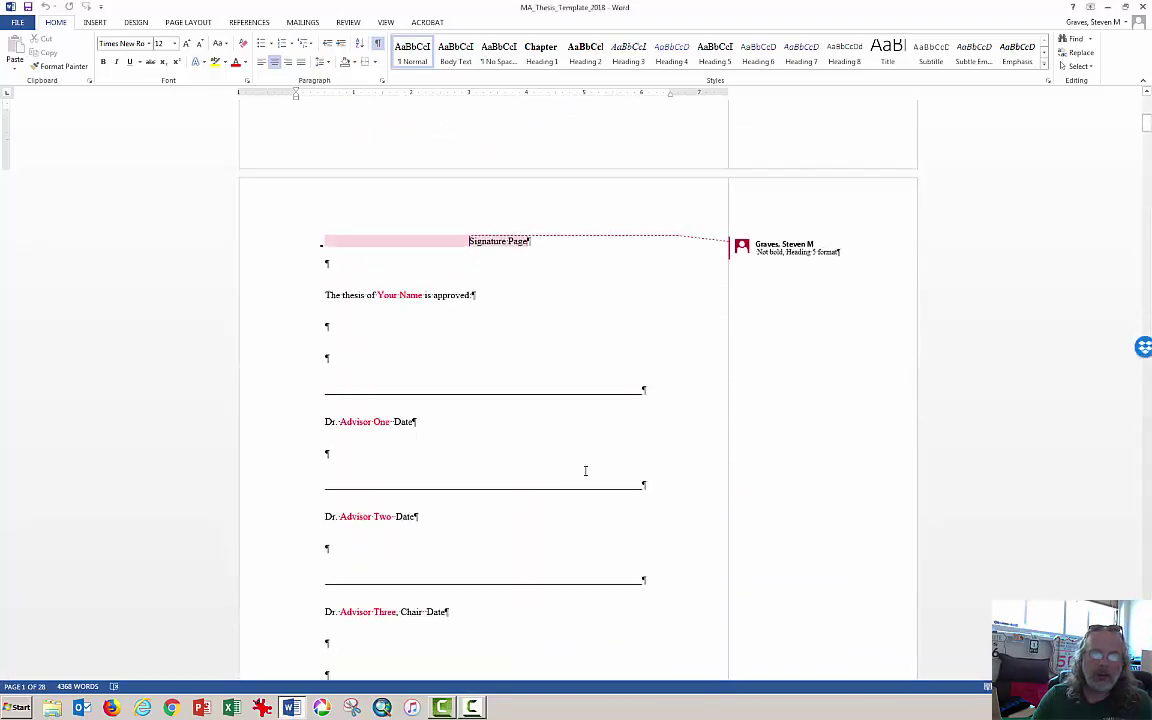
scroll(586, 471, down, 15)
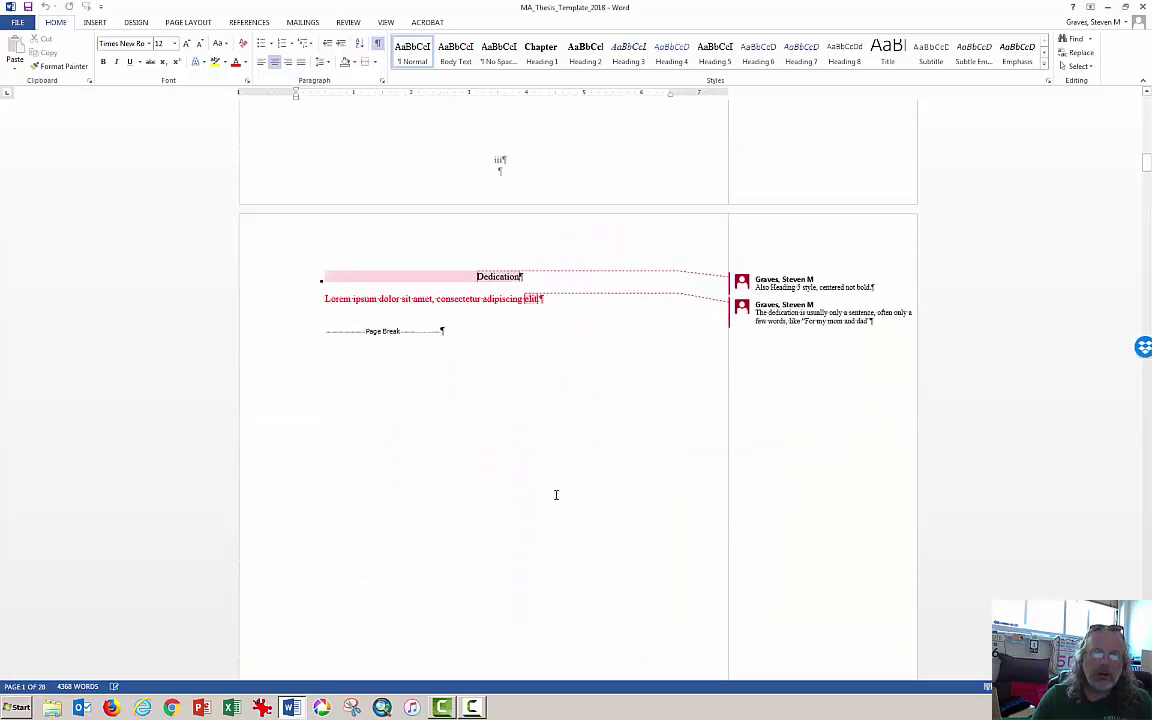
scroll(556, 494, down, 15)
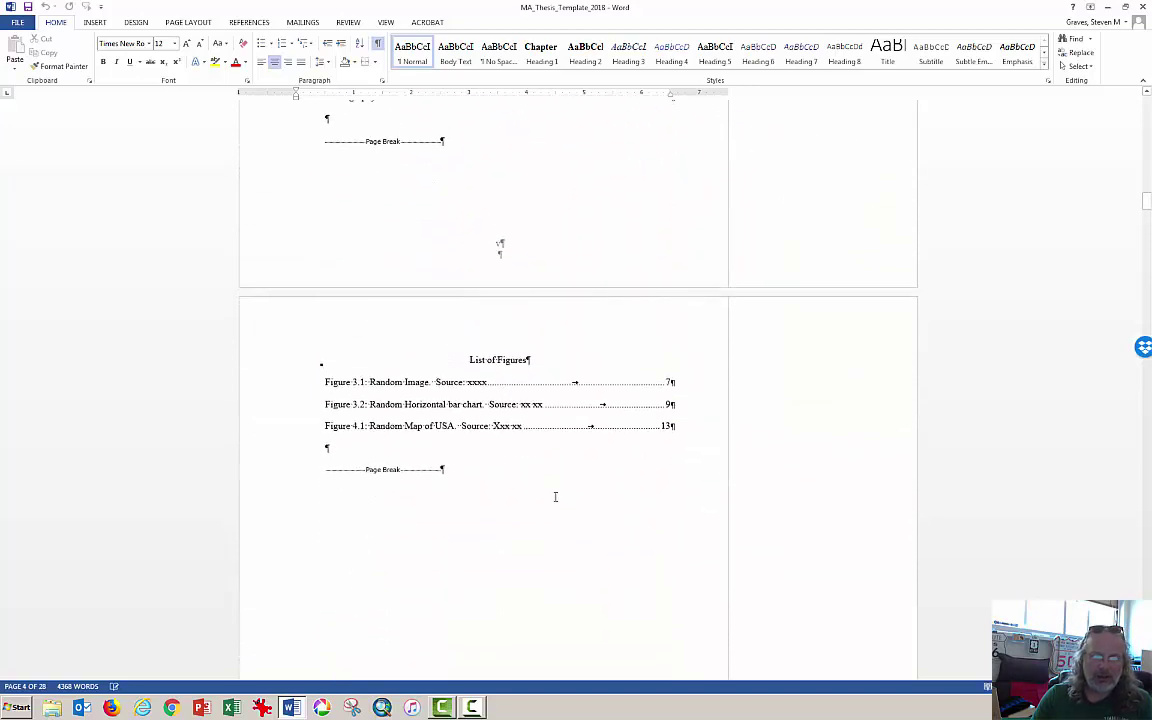
scroll(555, 496, down, 5)
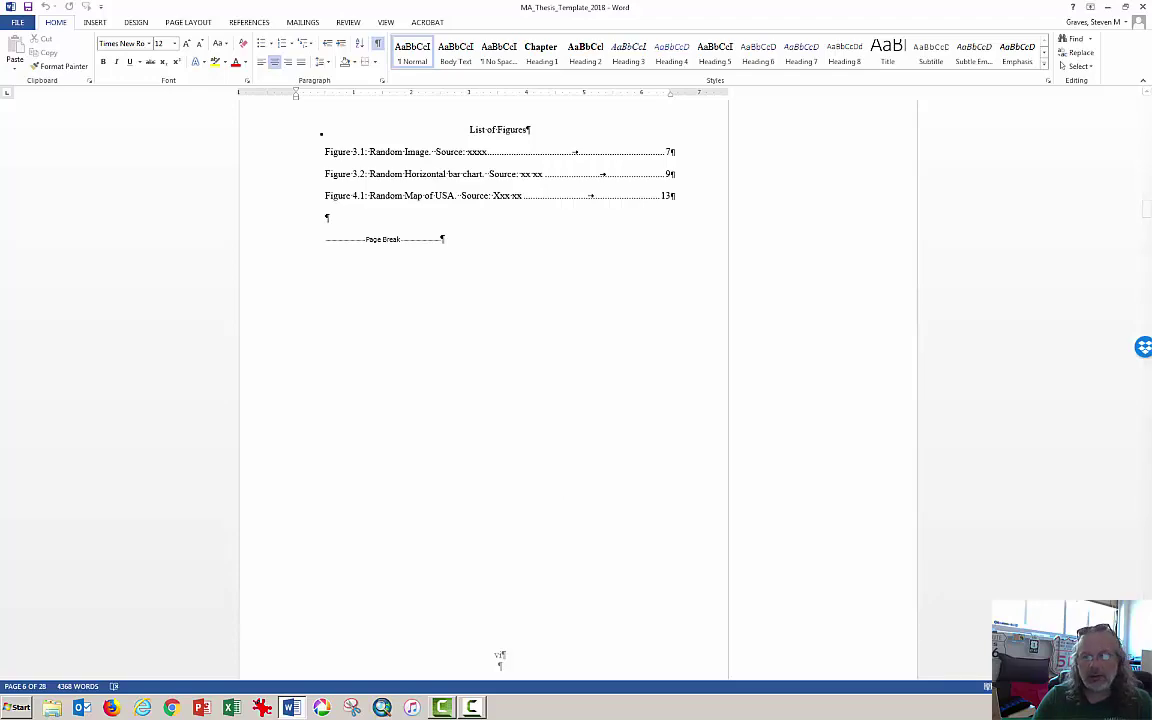
scroll(476, 401, up, 3)
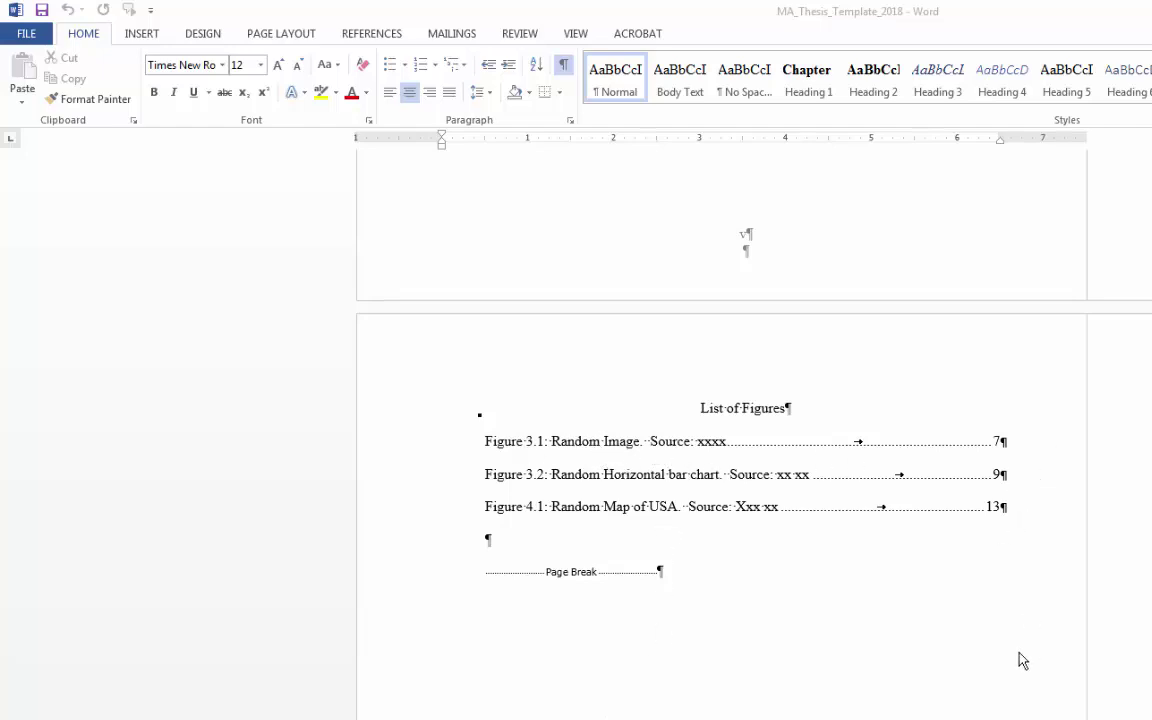
scroll(1018, 658, down, 15)
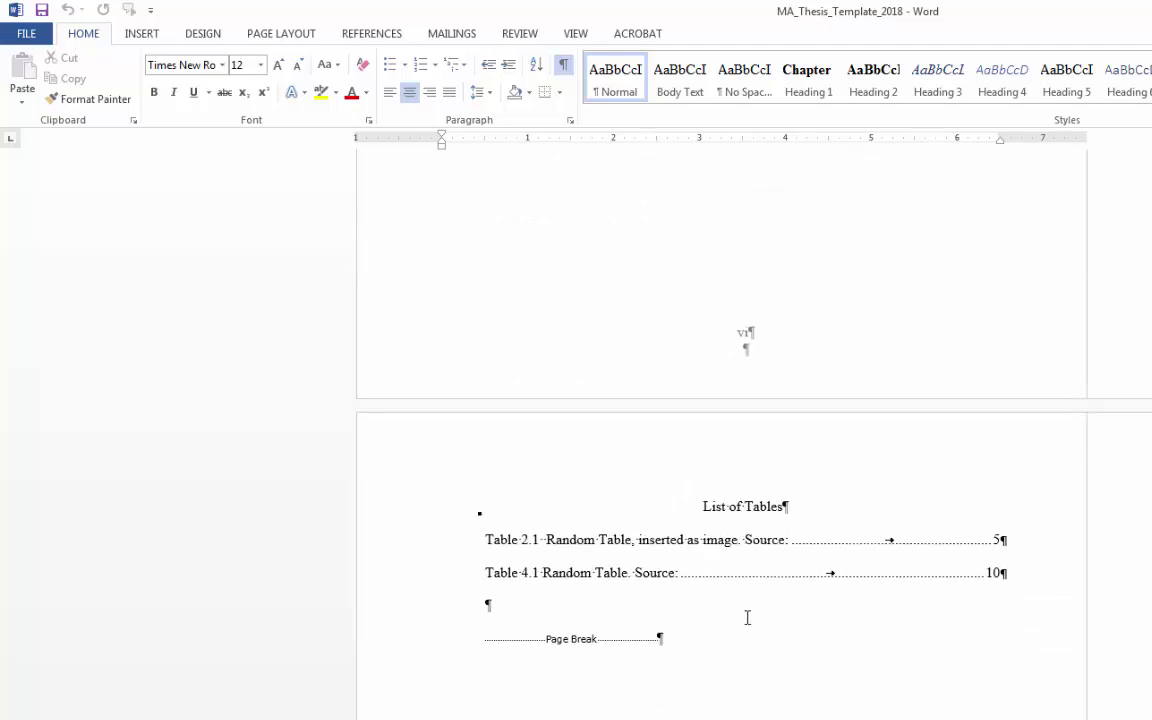
scroll(747, 617, down, 4)
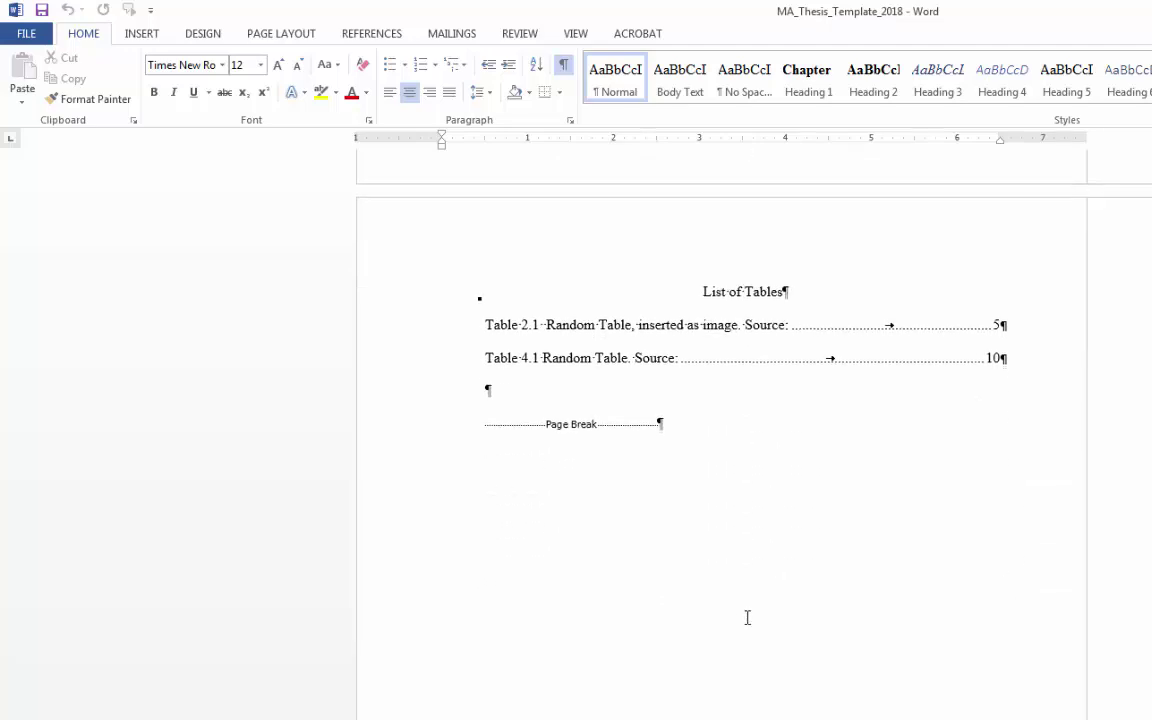
scroll(747, 617, down, 2)
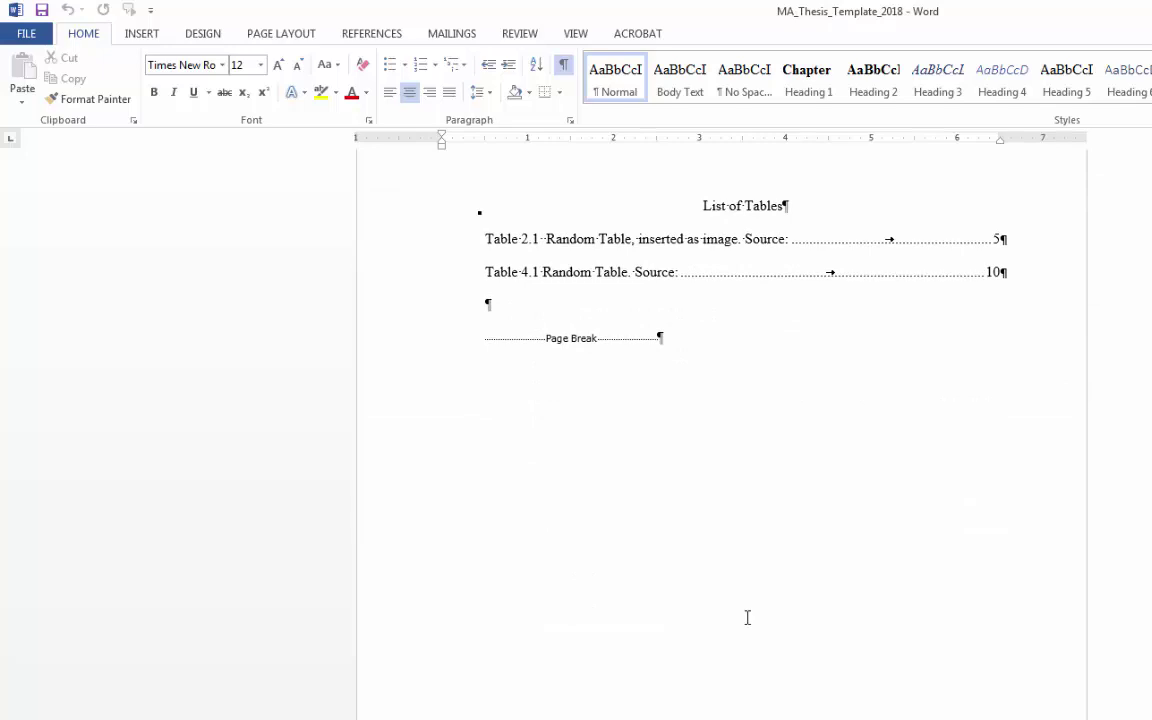
scroll(747, 617, down, 18)
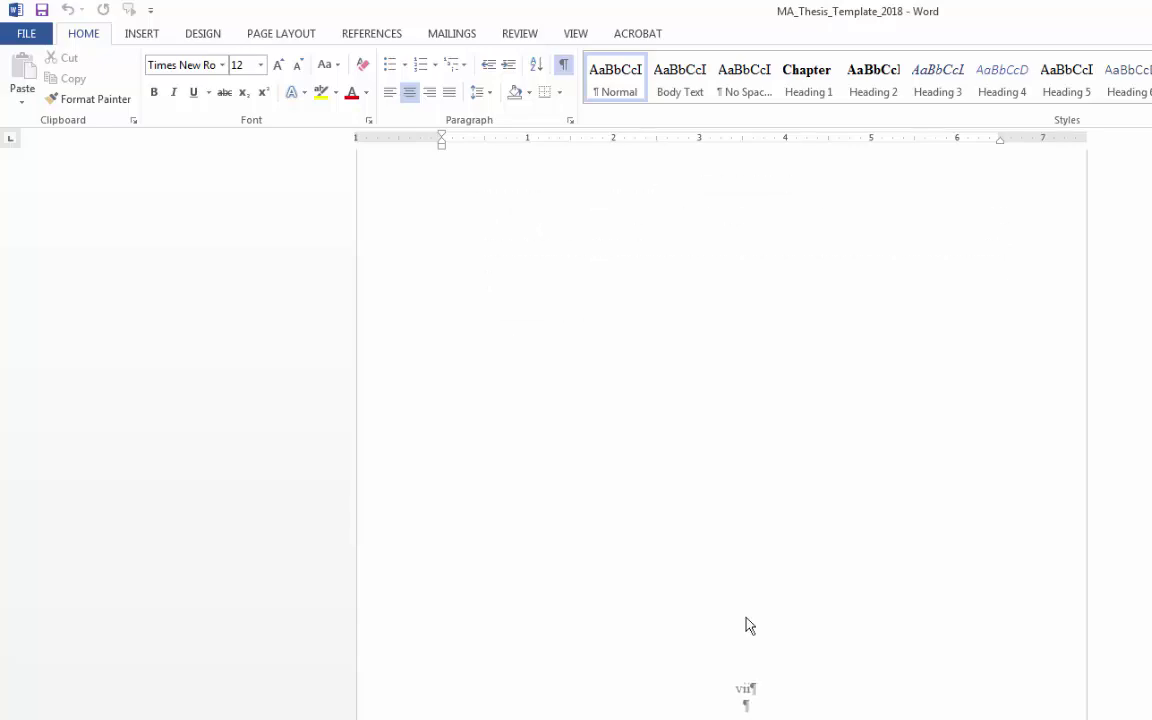
scroll(747, 617, down, 20)
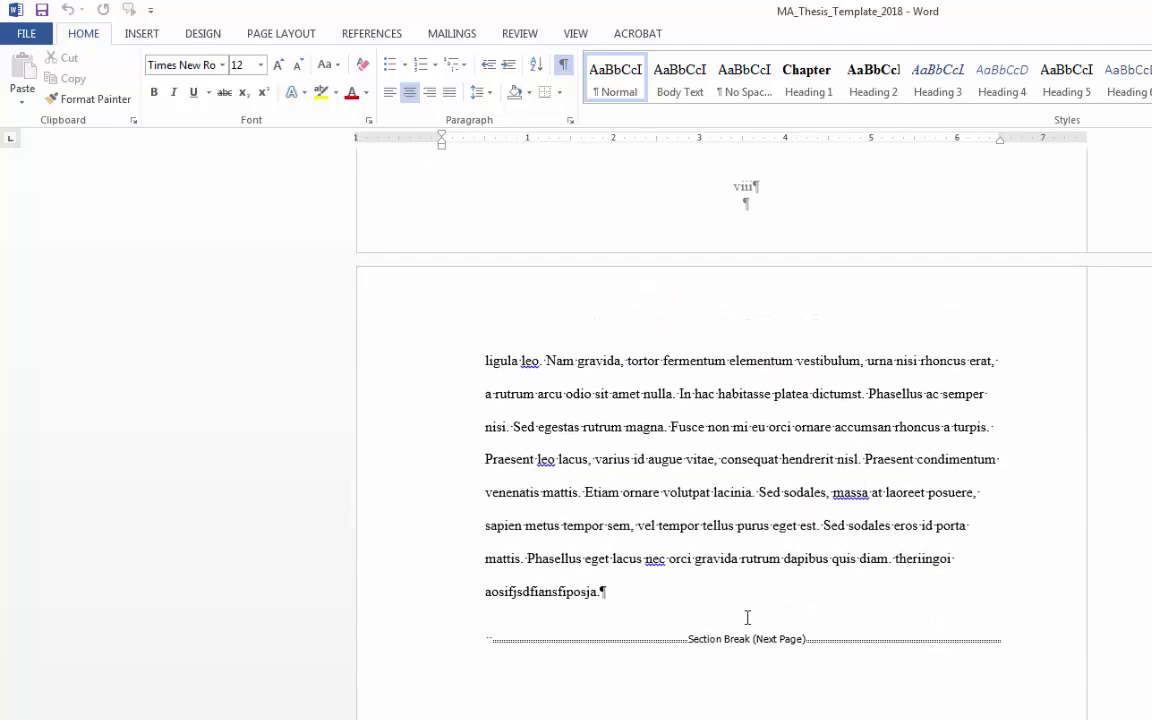
scroll(750, 625, down, 15)
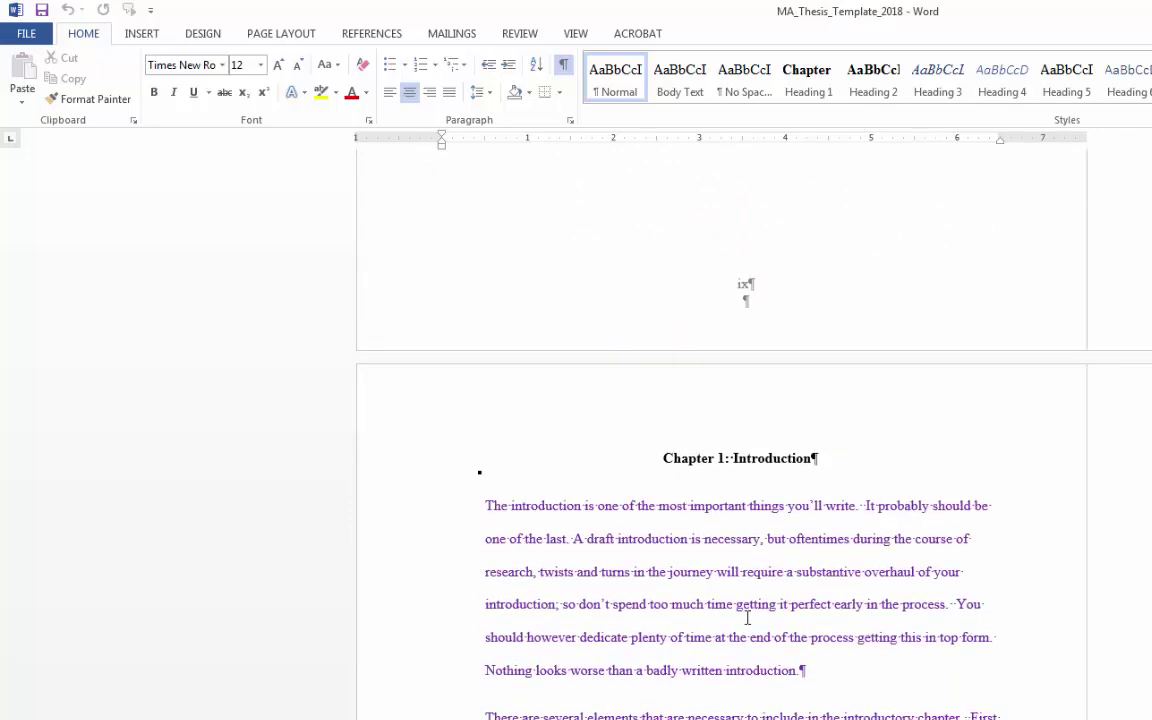
scroll(747, 617, down, 12)
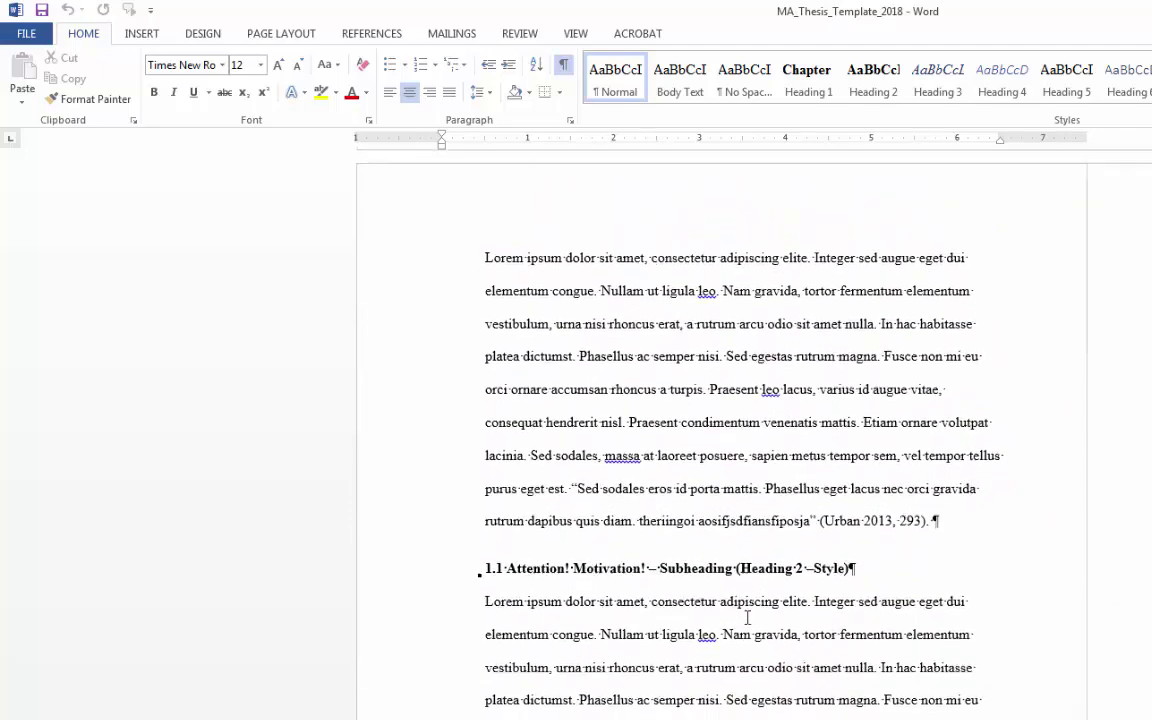
scroll(747, 617, down, 12)
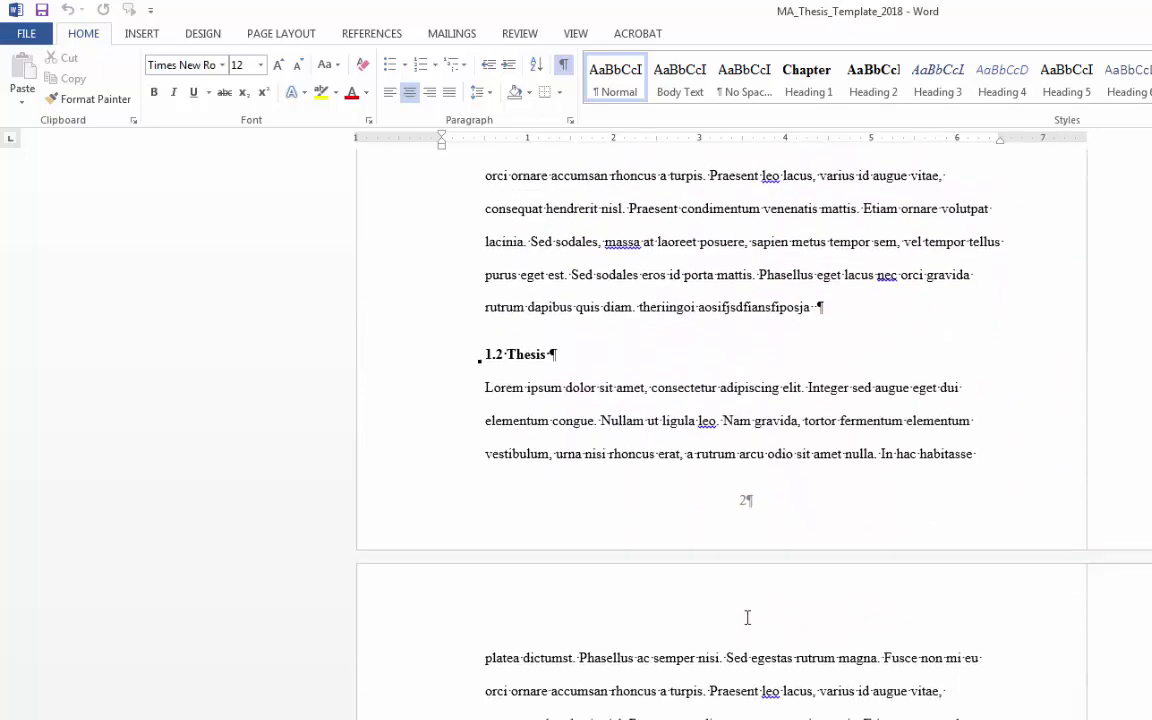
scroll(747, 617, down, 1)
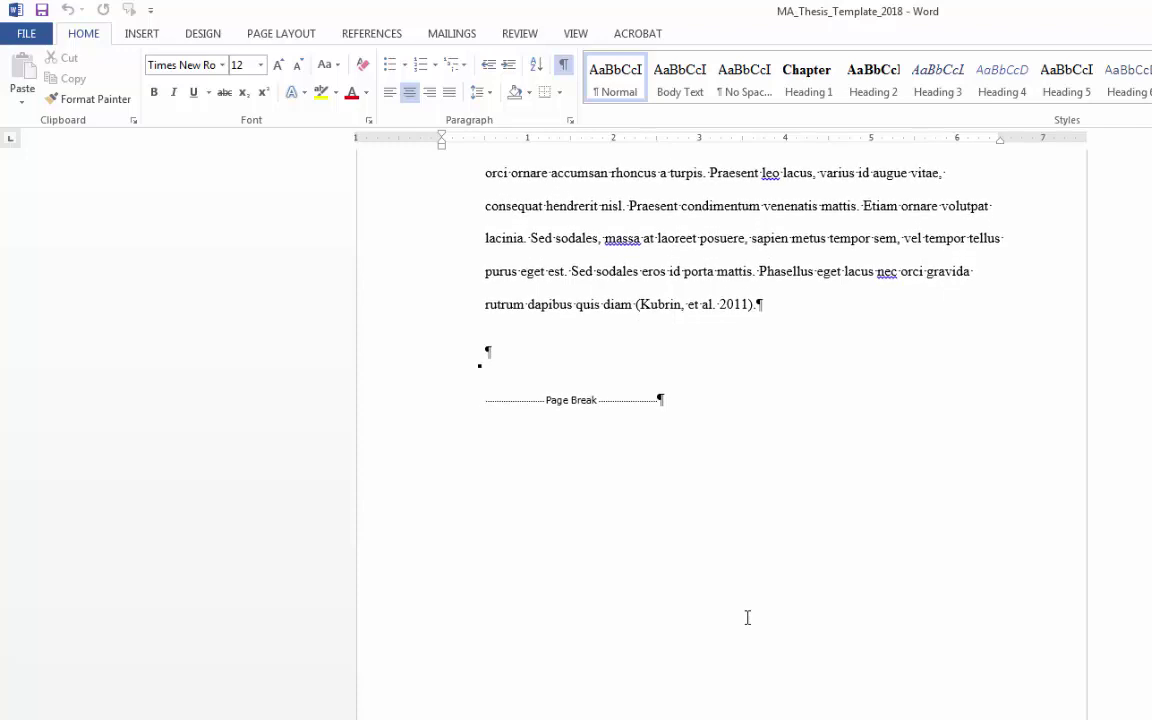
scroll(747, 617, down, 15)
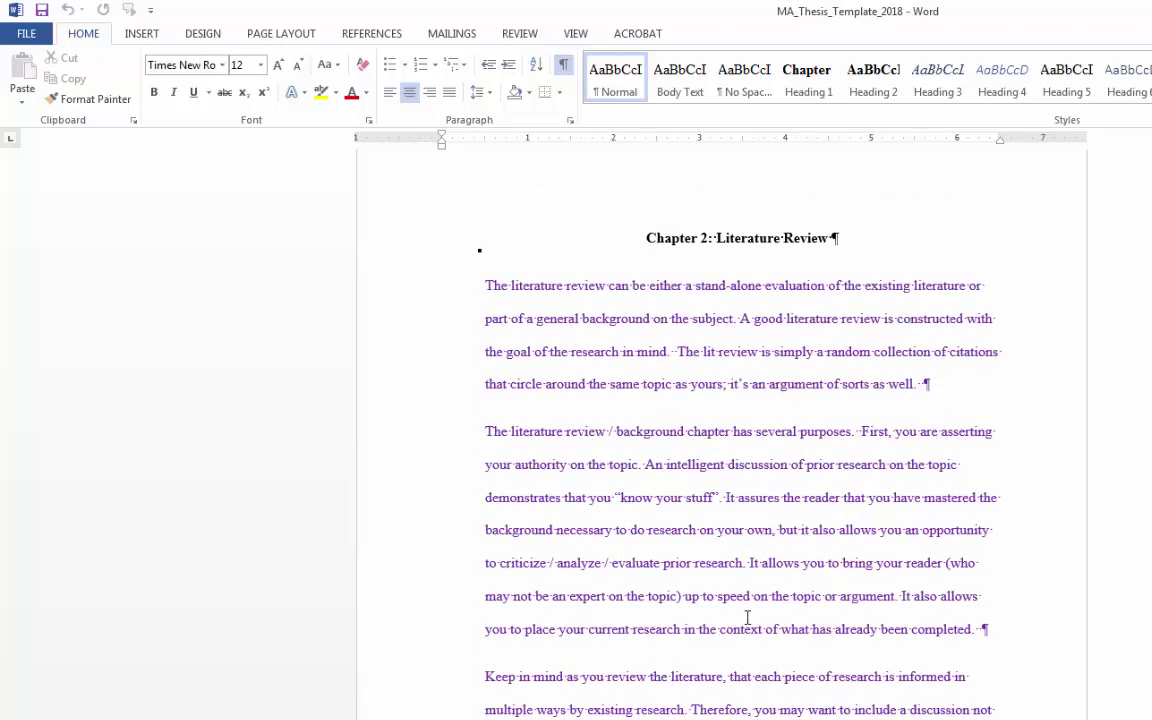
- Switch to Firefox, copy the 200 × 200 Mickey Mouse picture from the Google image results, and return to the Word document
click(1067, 718)
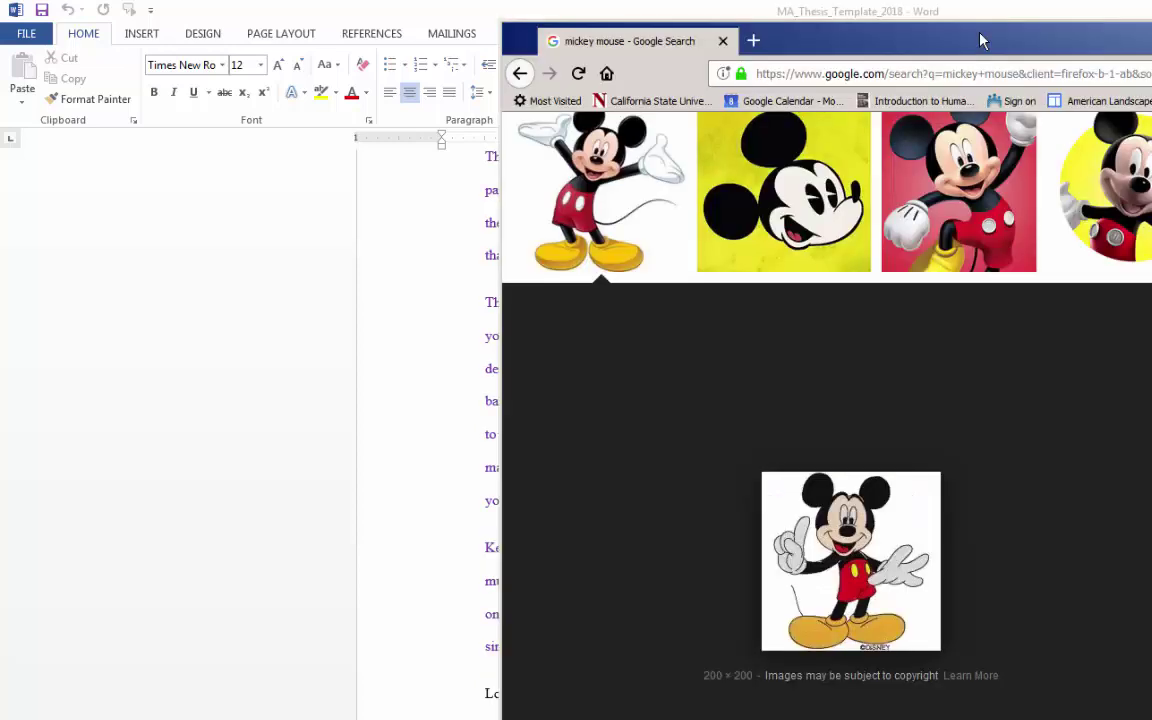
right_click(868, 566)
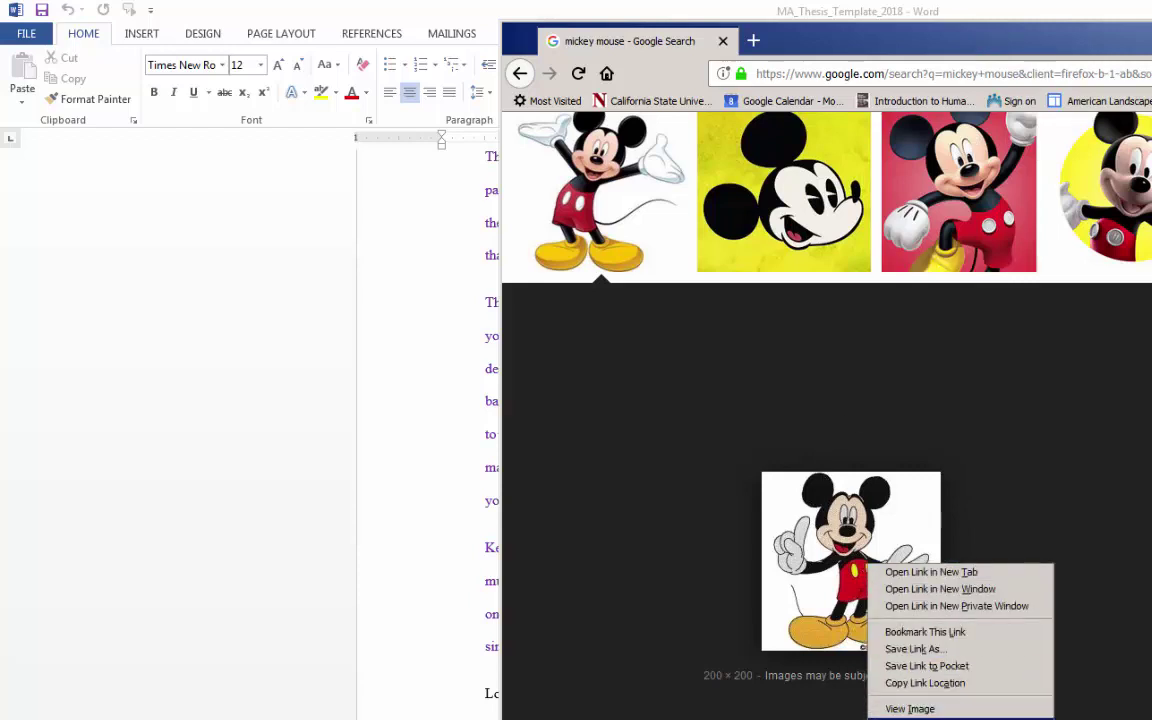
key(Escape)
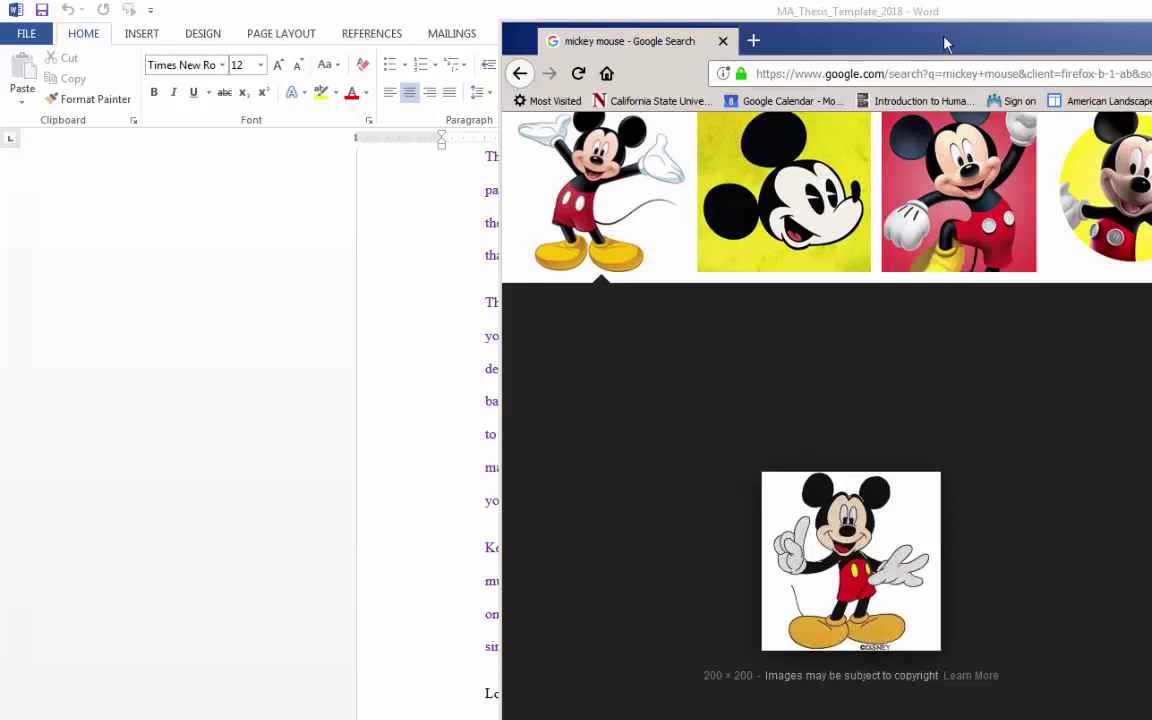
click(1067, 718)
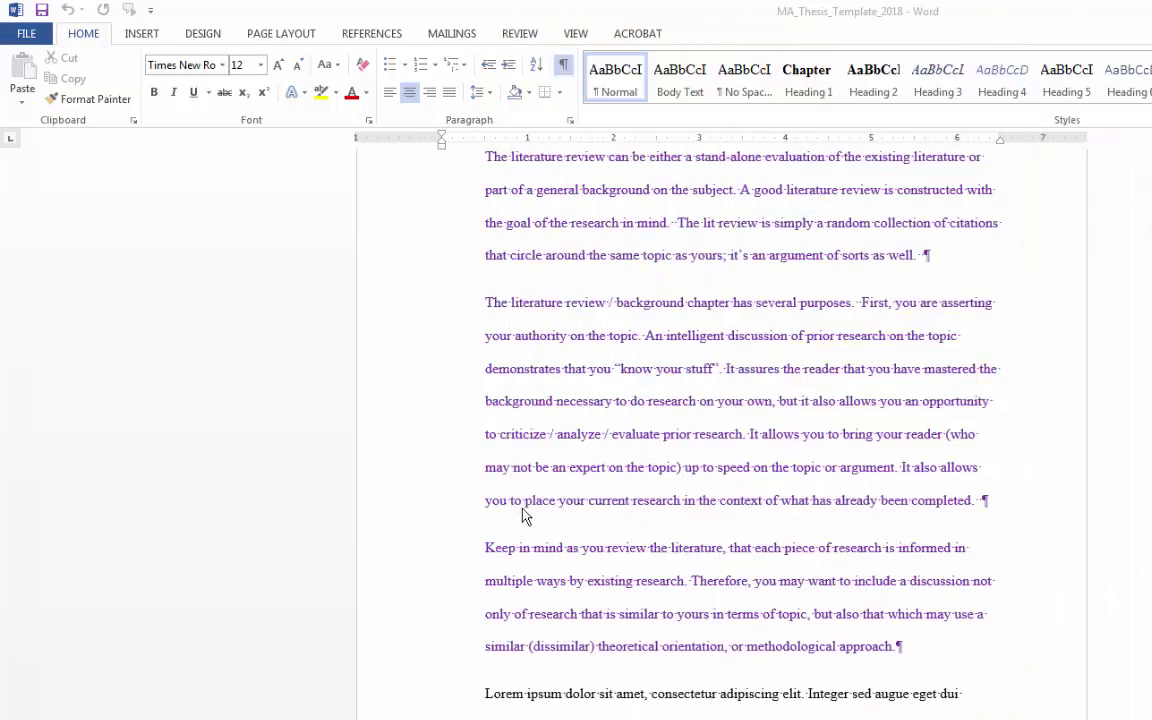
- Paste the copied picture at the end of the second Literature Review paragraph, after "already been completed."
click(598, 553)
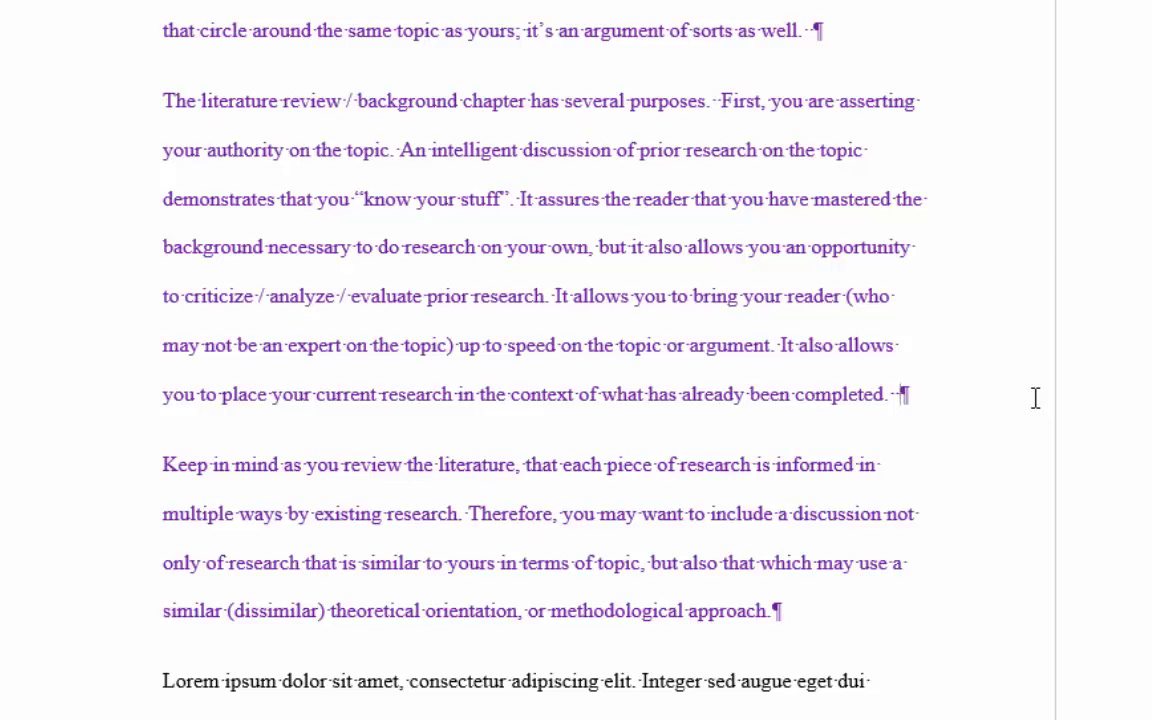
key(ctrl+v)
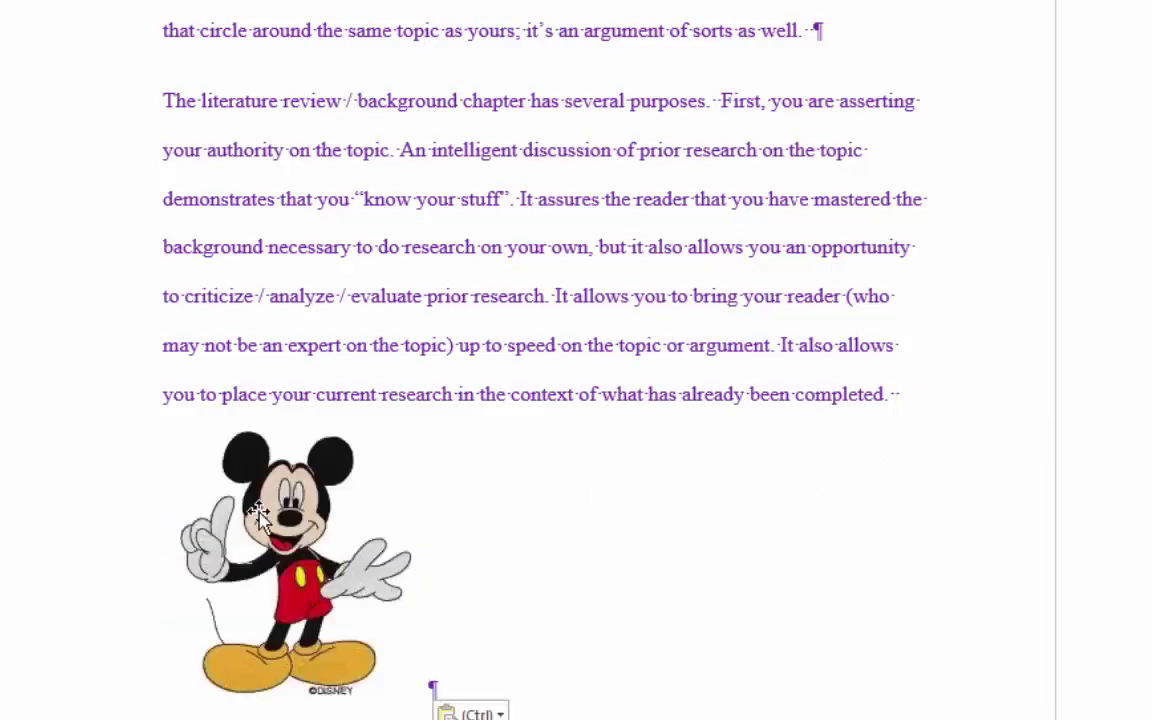
click(228, 530)
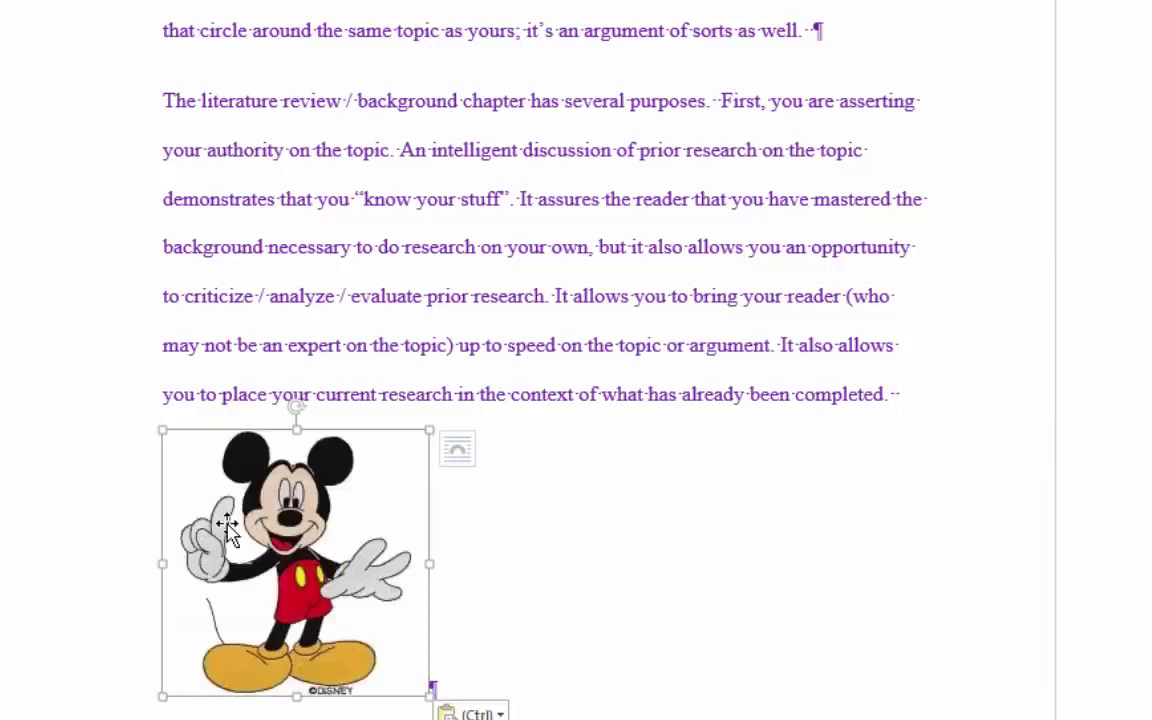
click(425, 575)
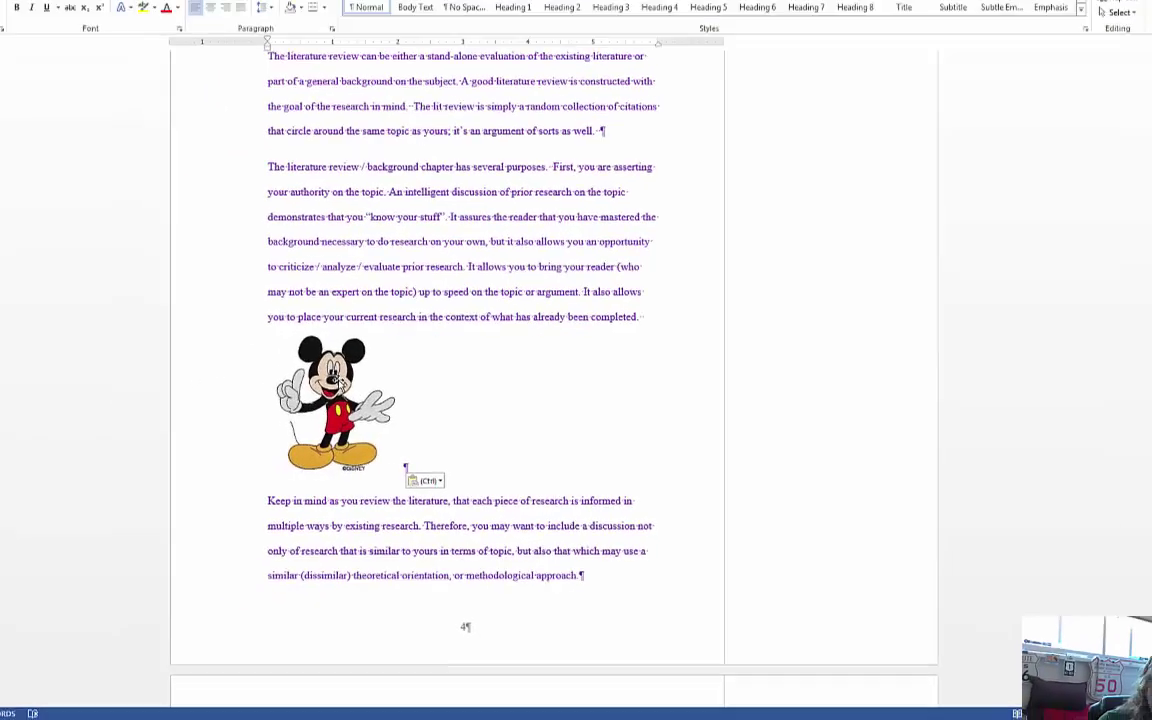
- Add a light gray border to the Mickey Mouse picture
click(340, 384)
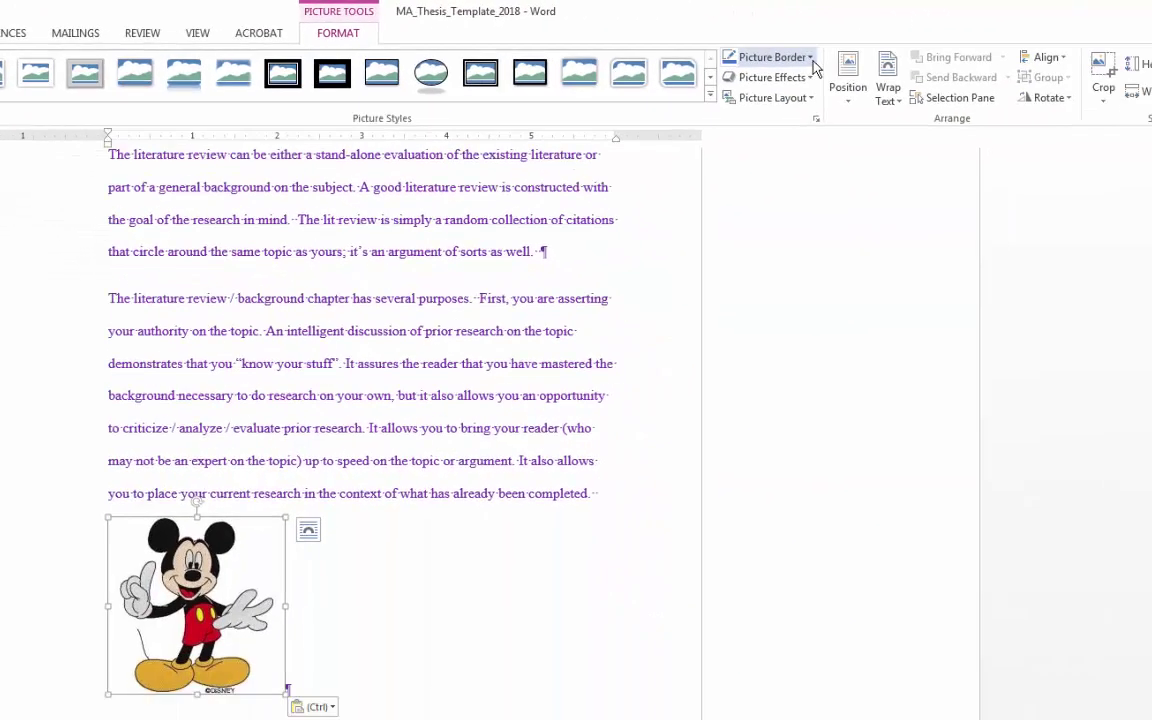
click(810, 58)
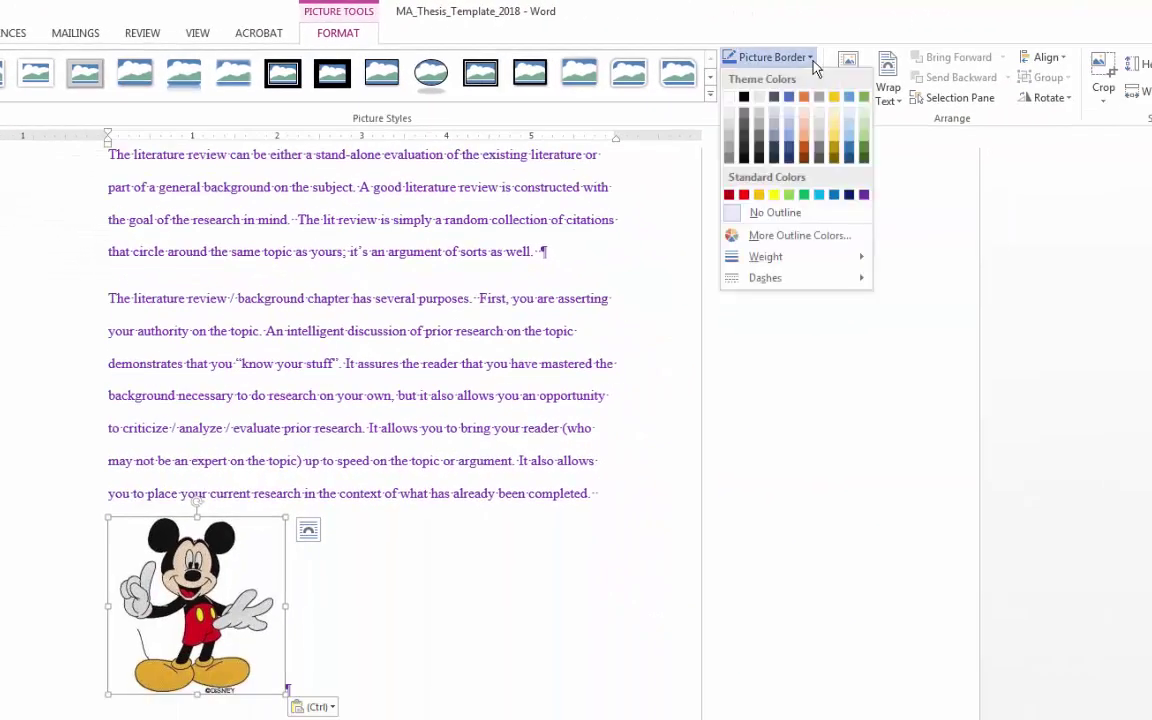
click(730, 130)
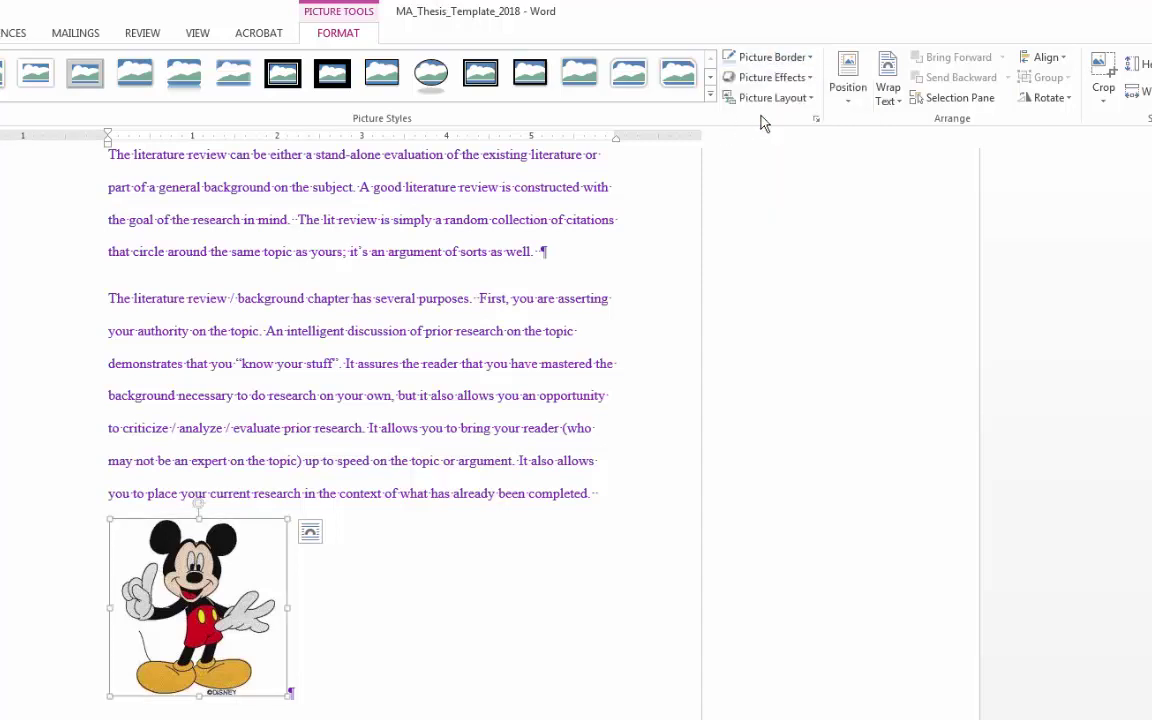
- Give the picture Square text wrapping and position it at the middle right of the page
click(893, 72)
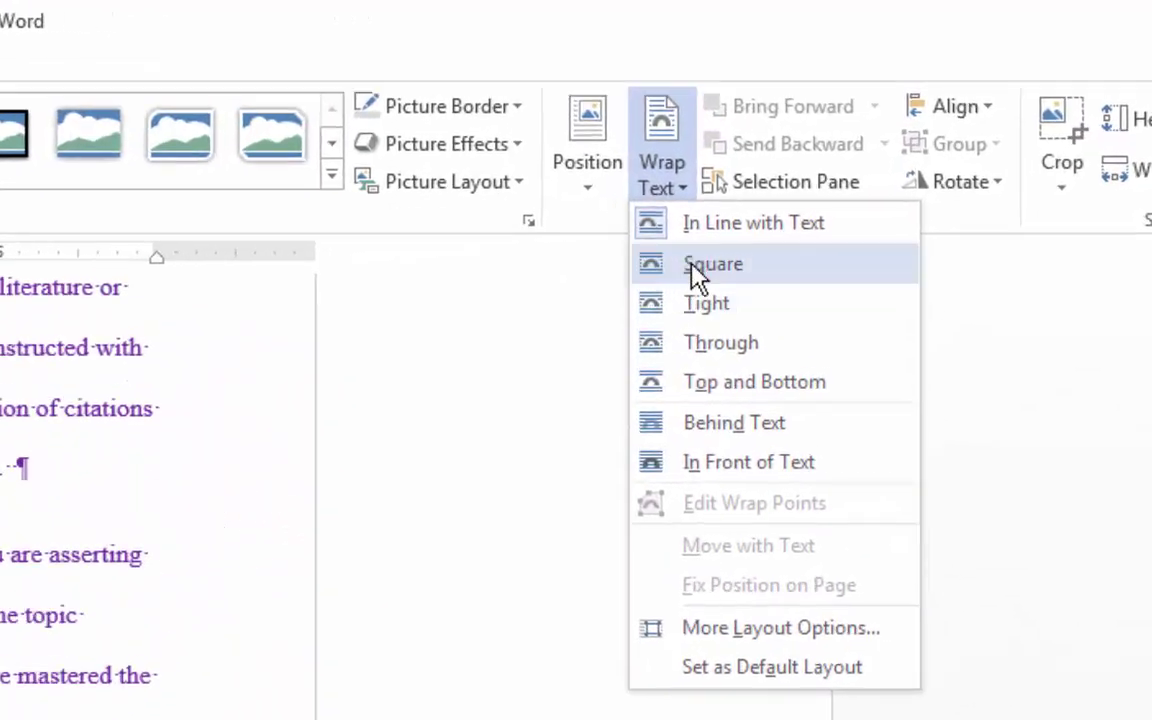
click(697, 268)
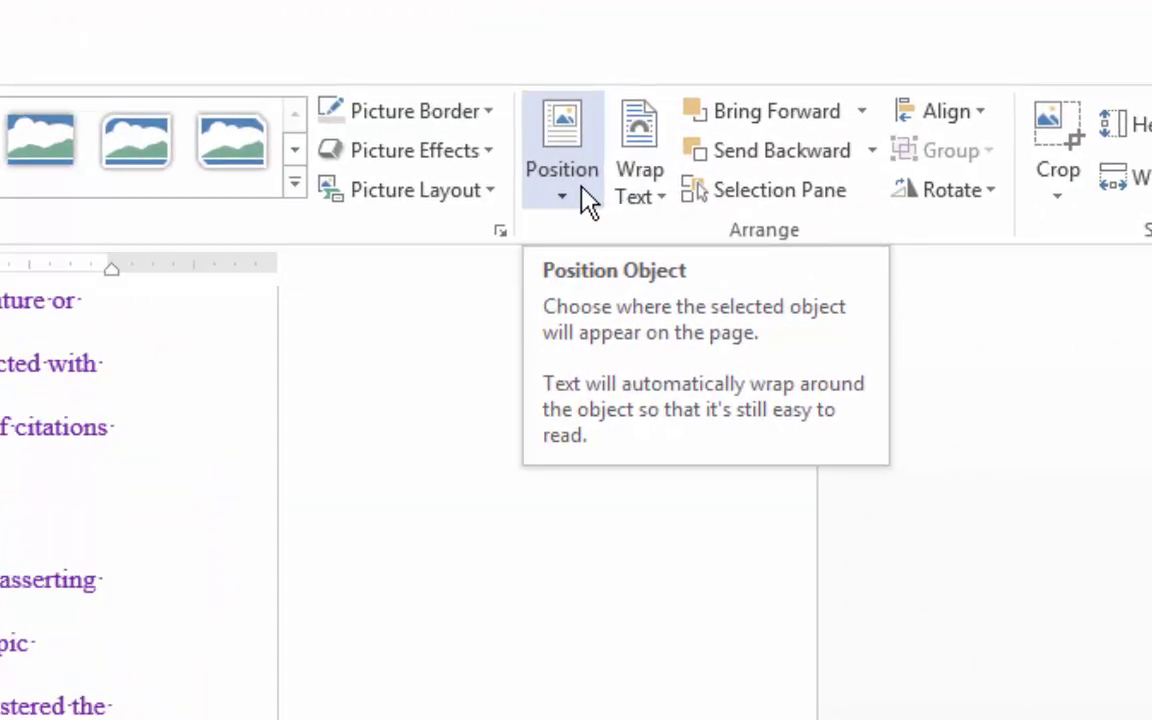
click(582, 188)
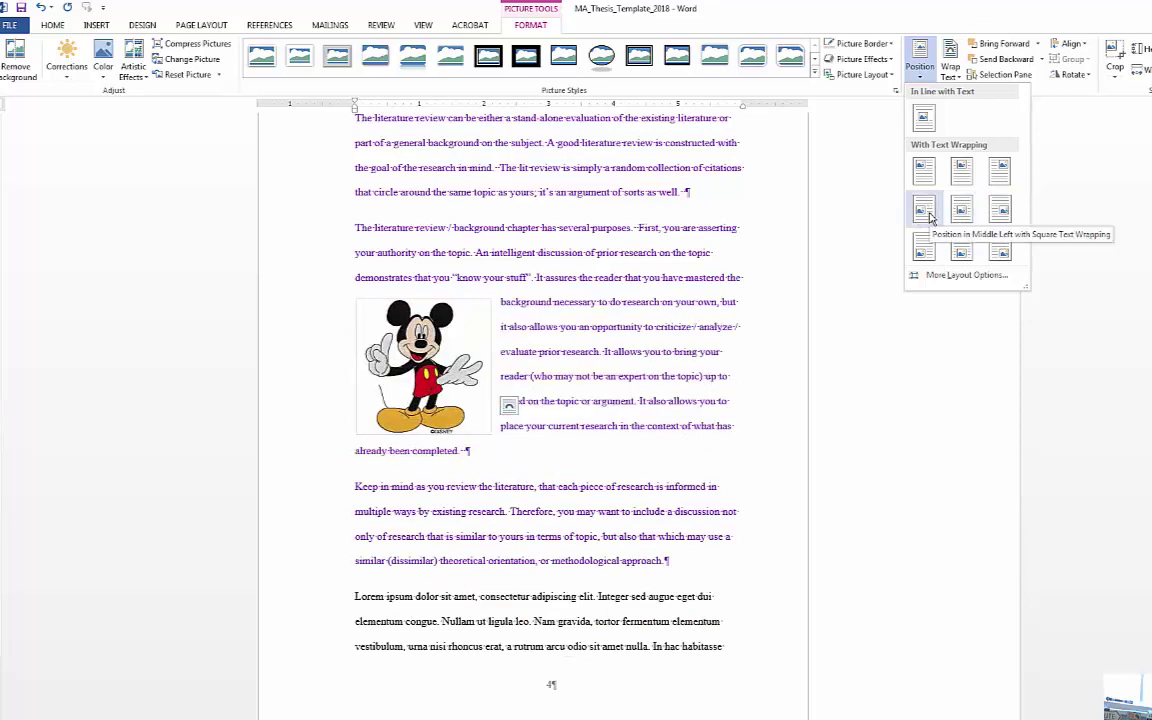
click(997, 218)
- Move the picture up beside the start of the second Literature Review paragraph and align it to the right margin
drag(692, 327, 690, 259)
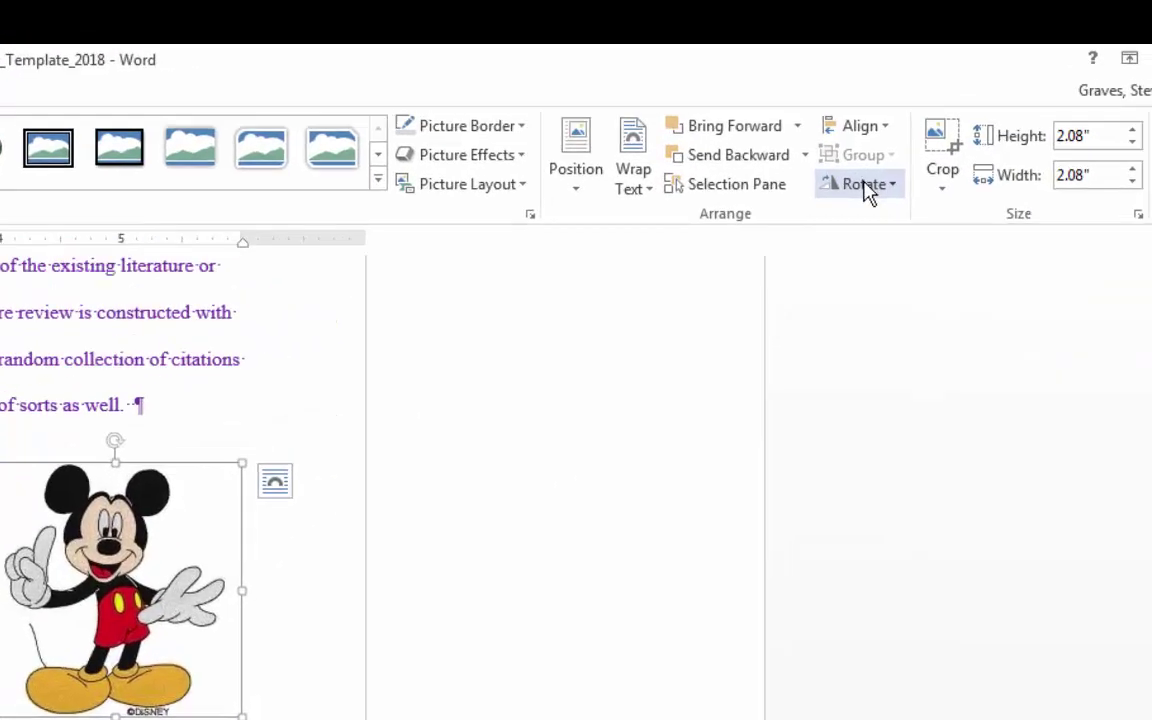
click(785, 157)
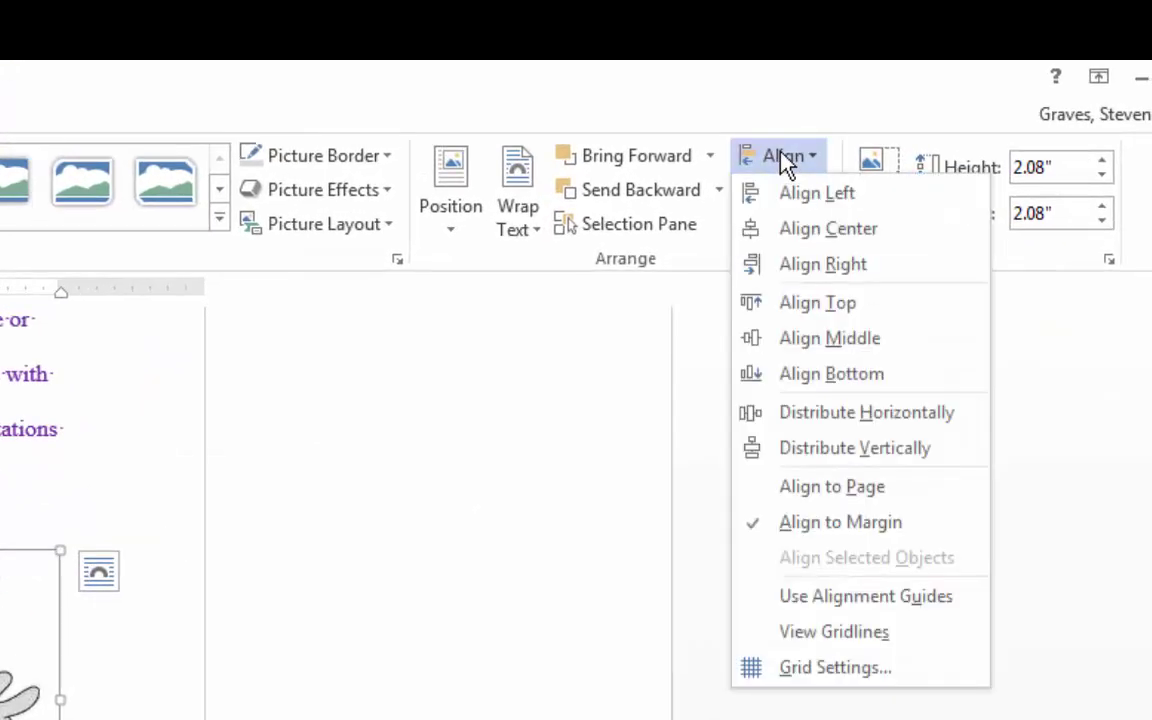
click(790, 268)
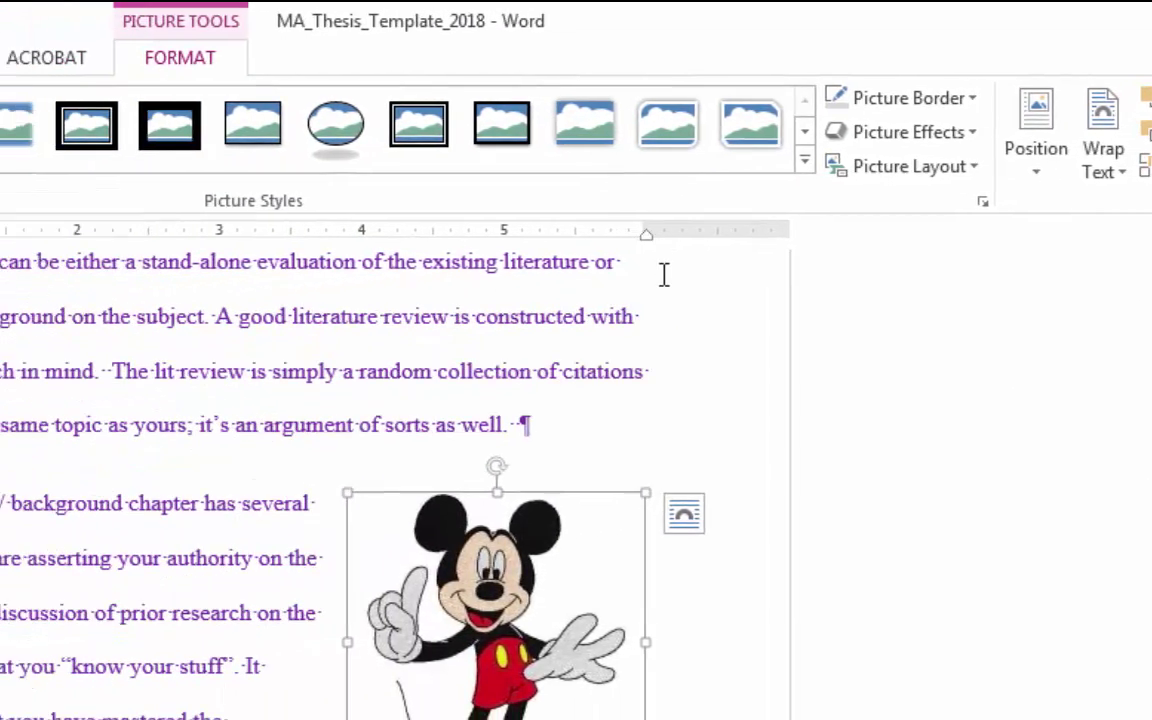
- Insert three empty paragraphs after the first Literature Review paragraph, which ends with "an argument of sorts as well."
scroll(664, 280, down, 5)
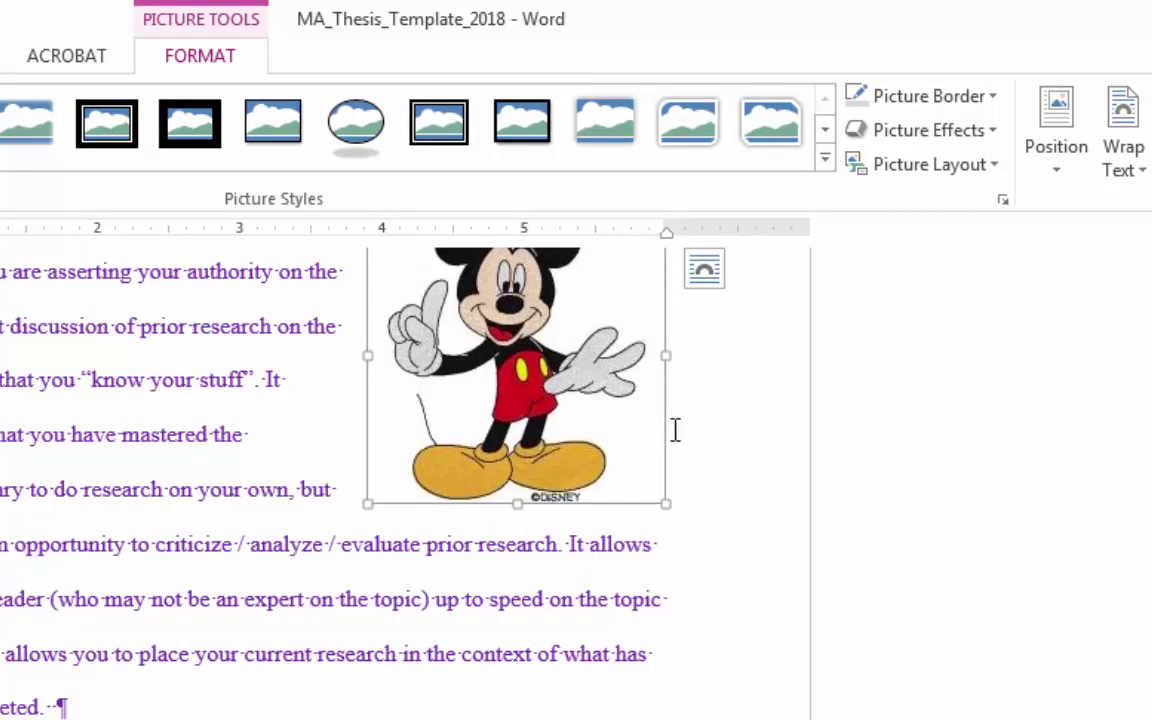
scroll(689, 609, up, 3)
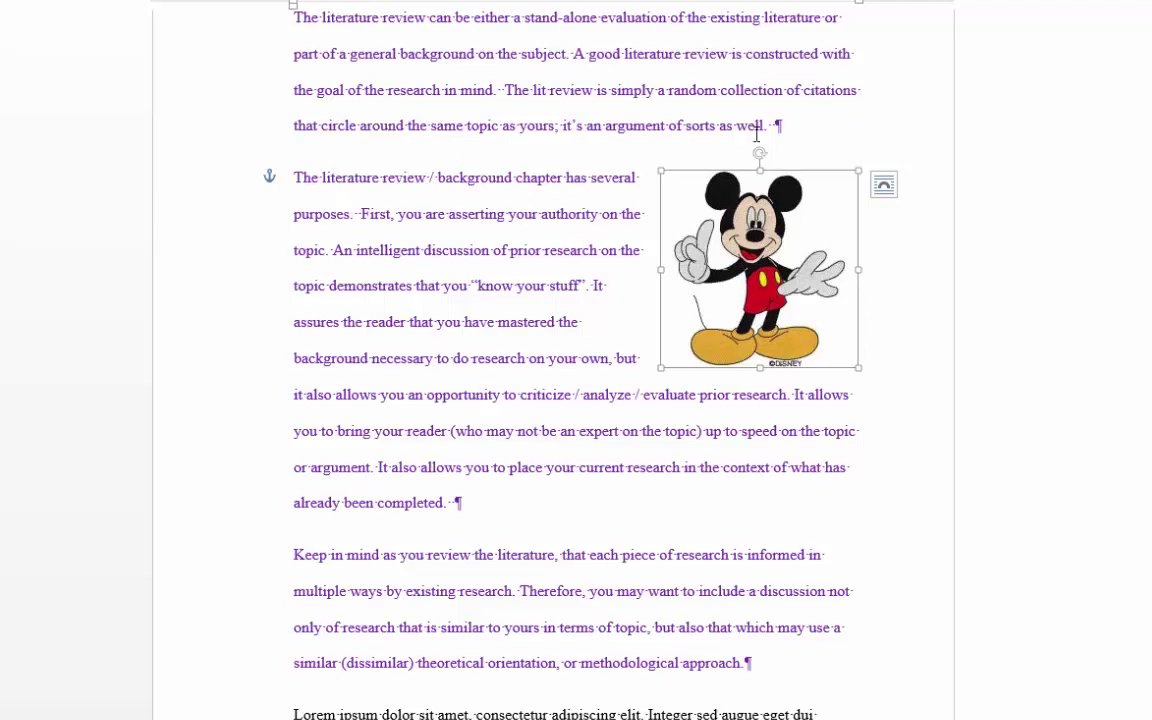
click(845, 132)
key(Return)
key(Return)
key(Return)
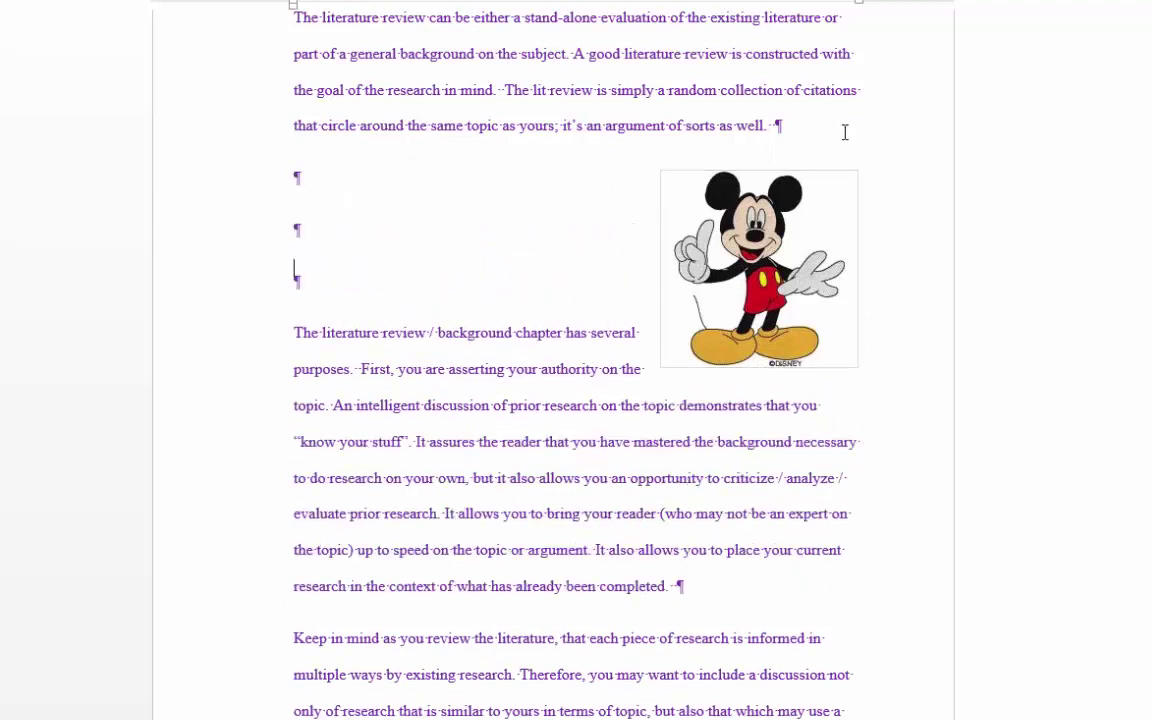
- Add more empty paragraphs above the second Literature Review paragraph until it moves to the next page, and check the picture's placement there
click(792, 242)
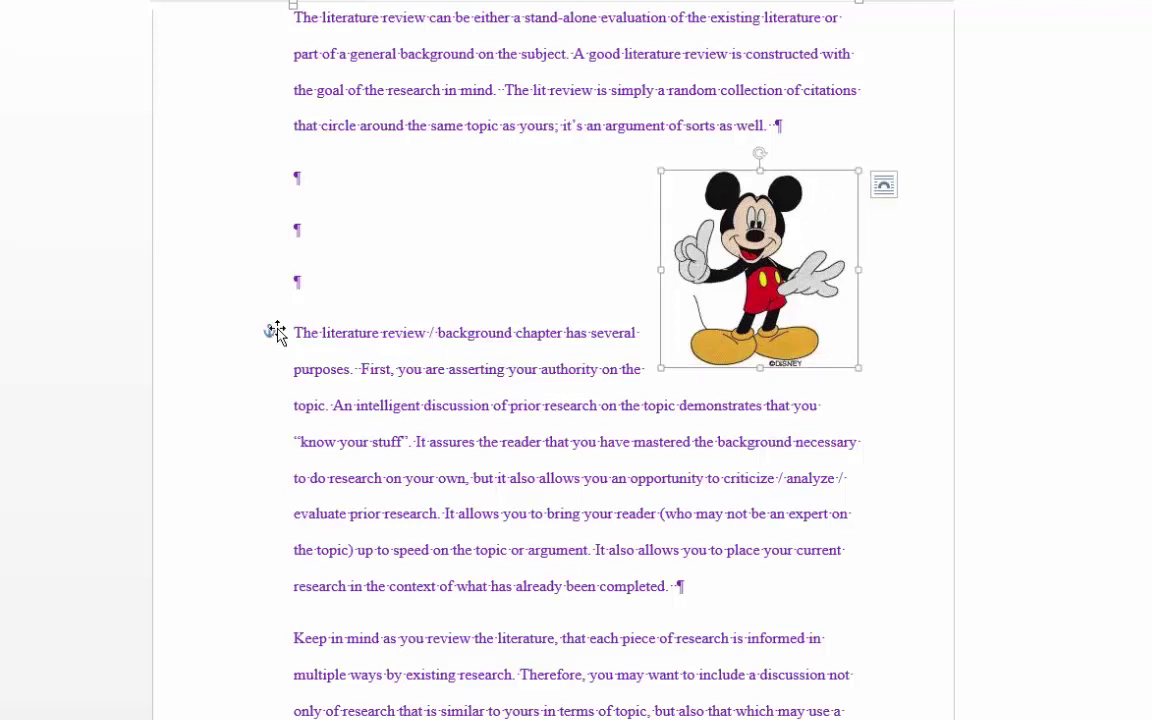
mouse_move(270, 330)
mouse_down()
mouse_move(283, 185)
mouse_move(279, 350)
mouse_up()
click(357, 254)
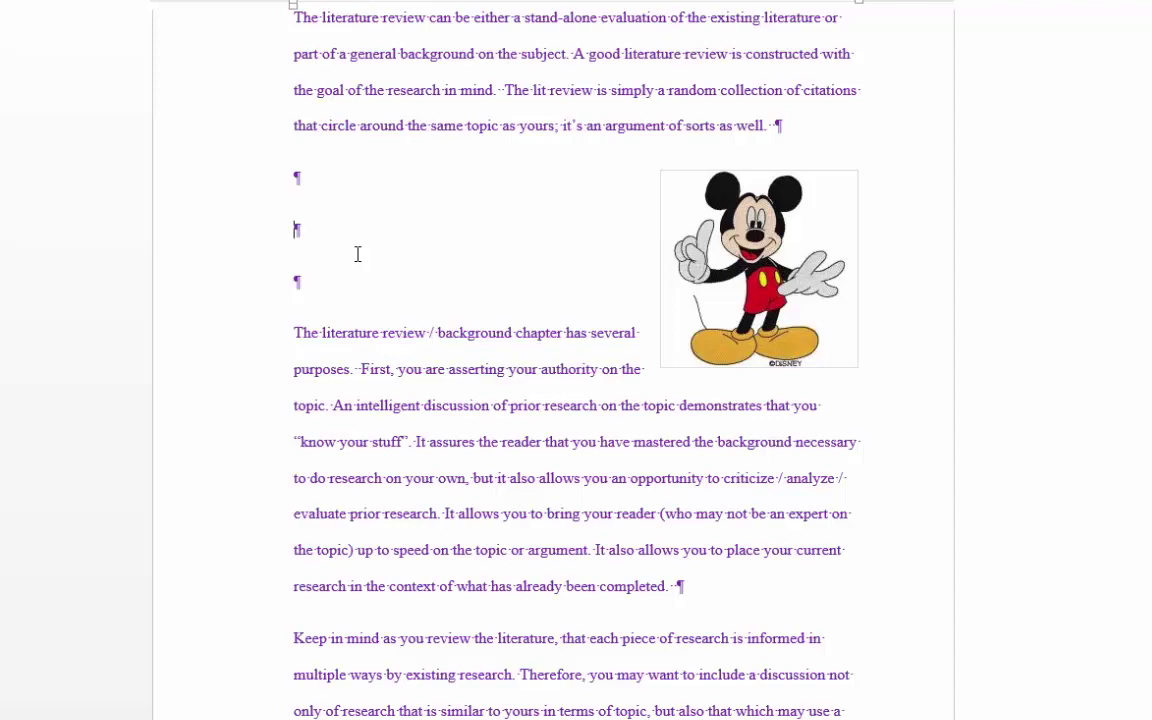
key(Return)
key(Return)
key(Return)
key(Return)
key(Return)
key(Return)
key(Return)
key(Return)
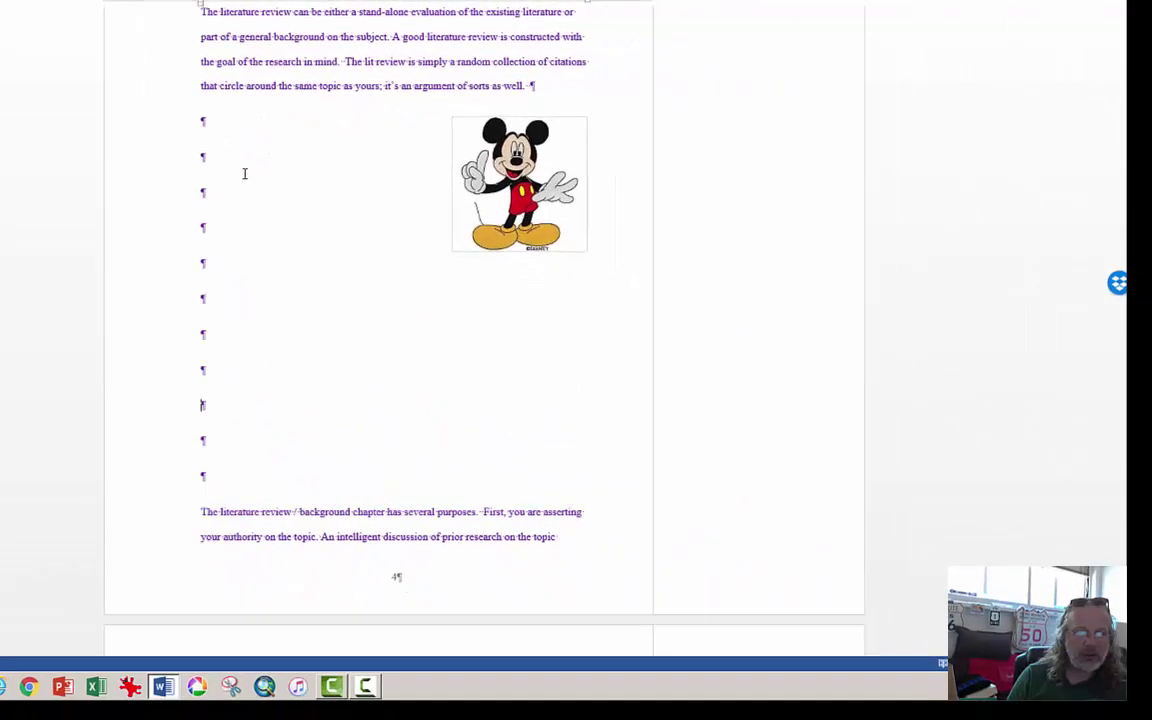
key(Return)
key(Return)
scroll(244, 173, down, 6)
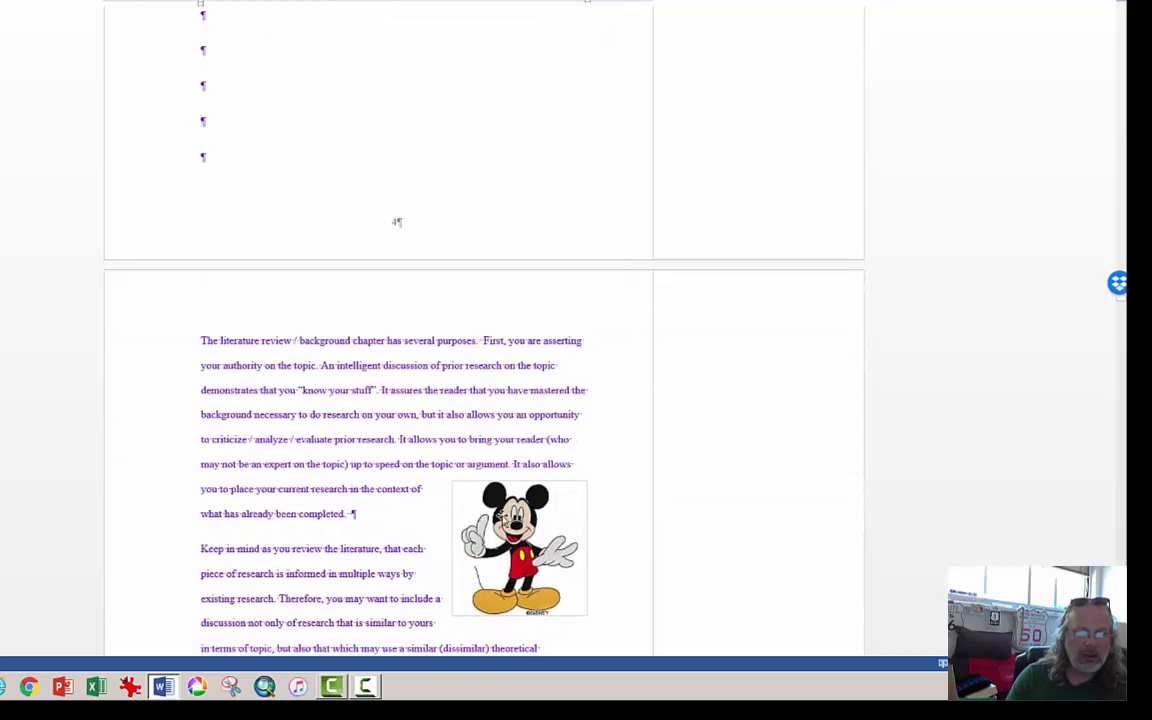
click(517, 486)
scroll(481, 500, up, 5)
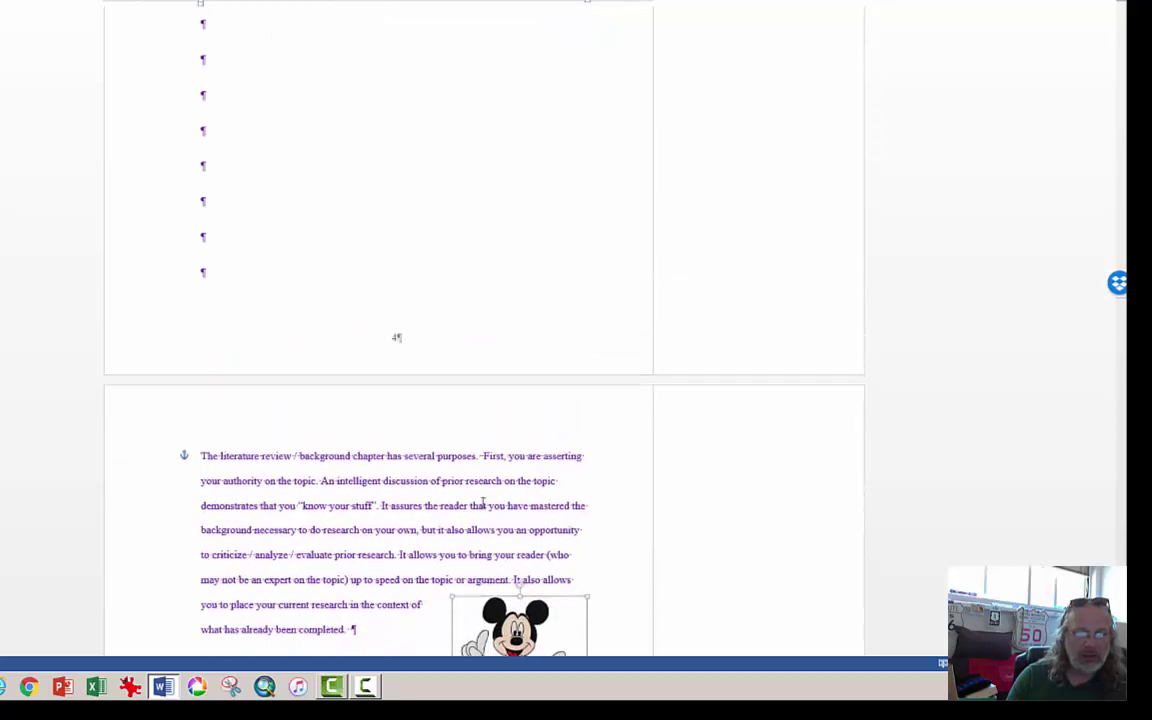
- Delete all the empty paragraphs between the first and second Literature Review paragraphs
click(201, 57)
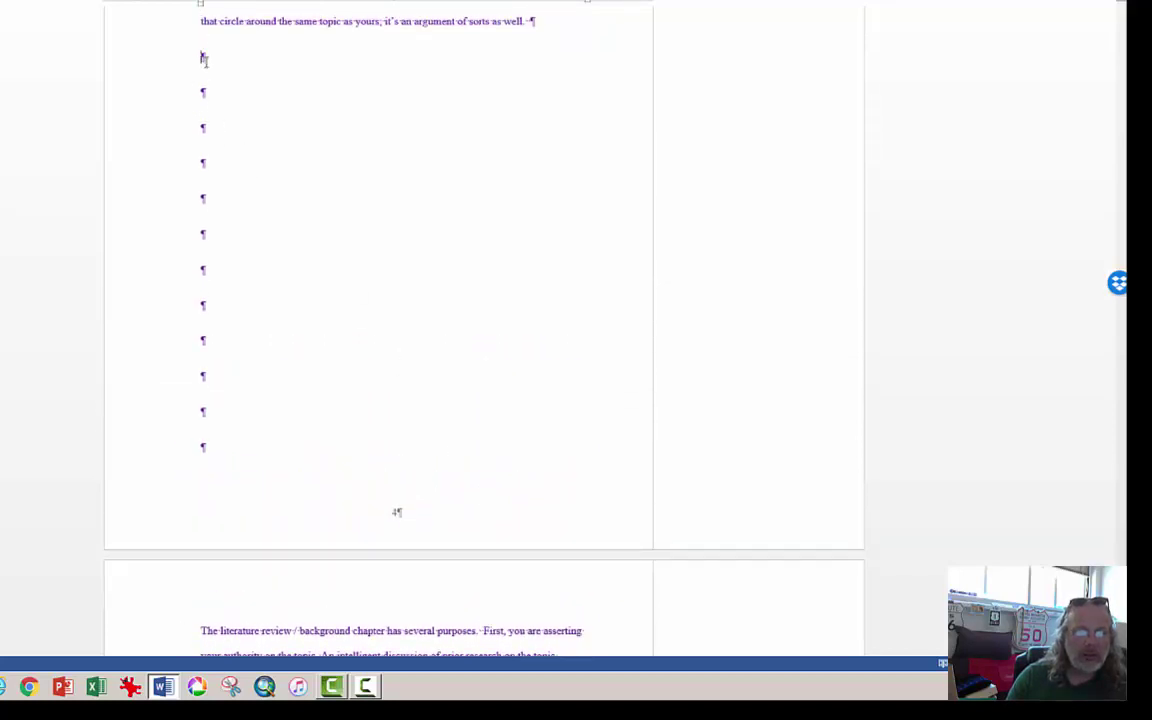
key(ctrl+v)
key(Delete)
key(Delete)
key(Delete)
key(Delete)
key(Delete)
key(Delete)
key(Delete)
key(Delete)
key(Delete)
key(Delete)
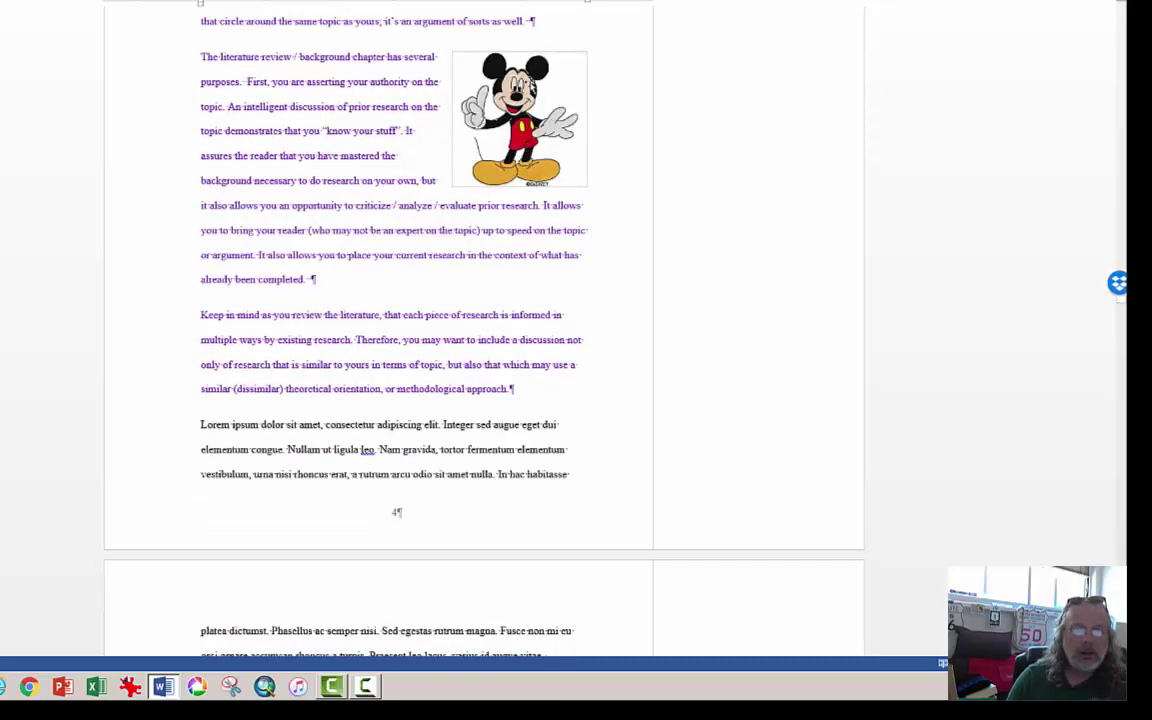
- Lock the Mickey Mouse picture's anchor in its layout position options
right_click(531, 80)
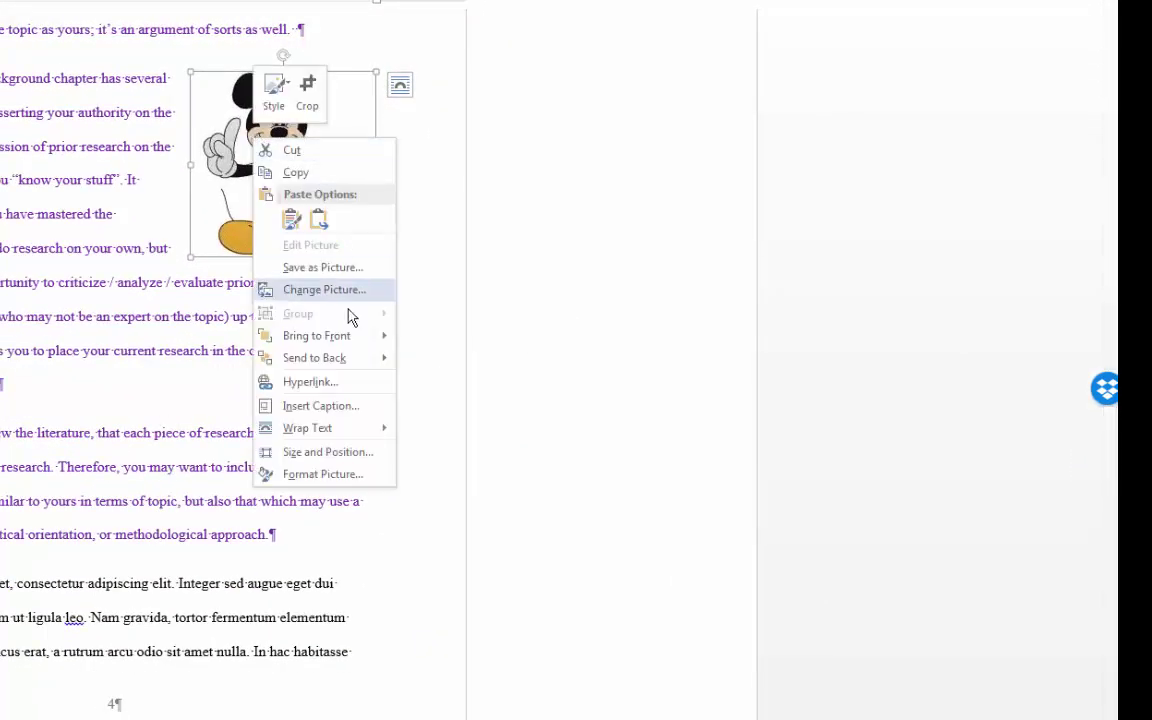
click(350, 476)
click(236, 505)
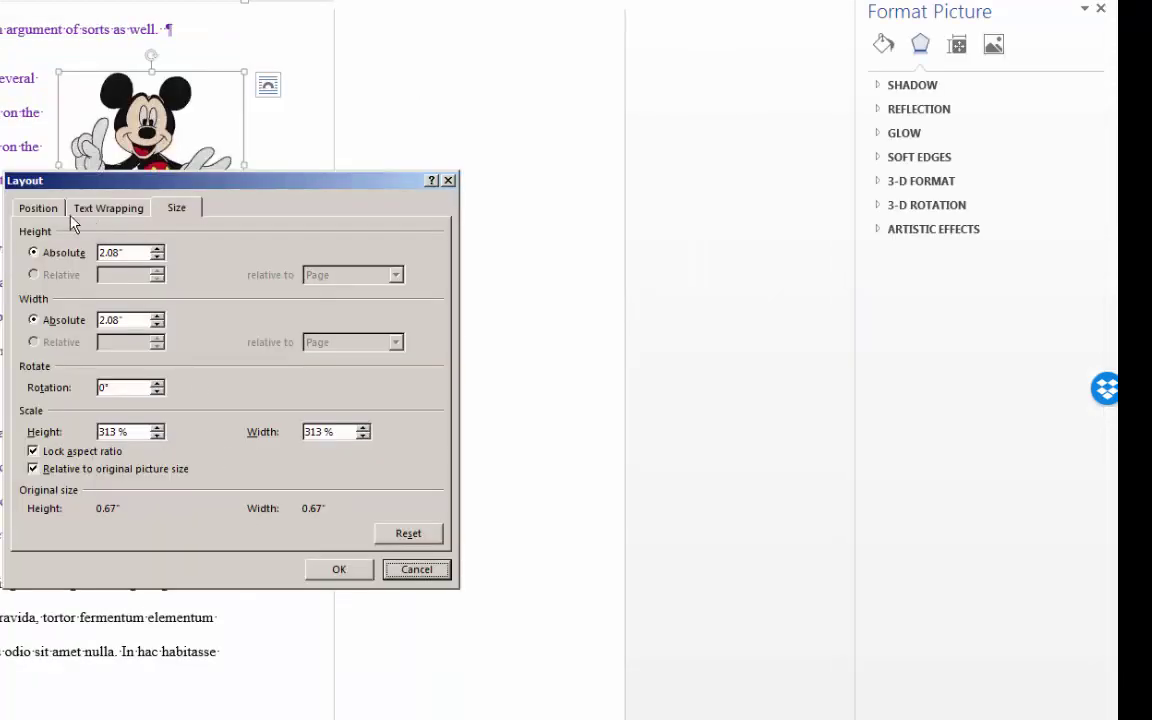
click(38, 208)
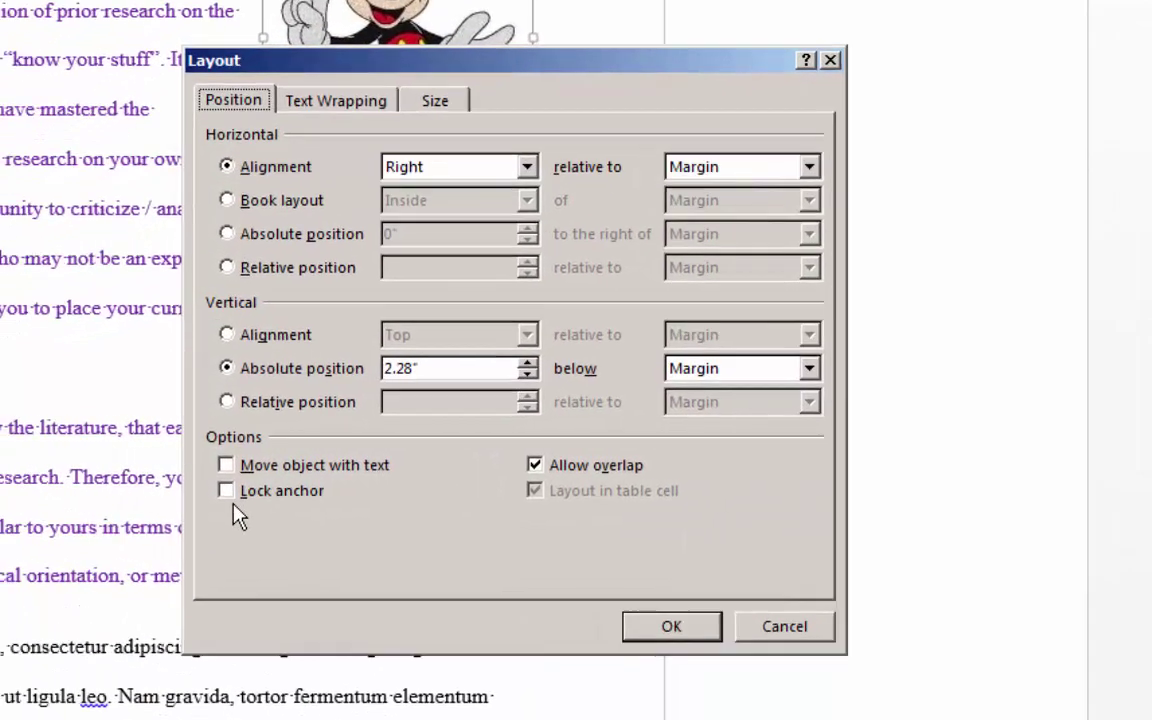
click(95, 480)
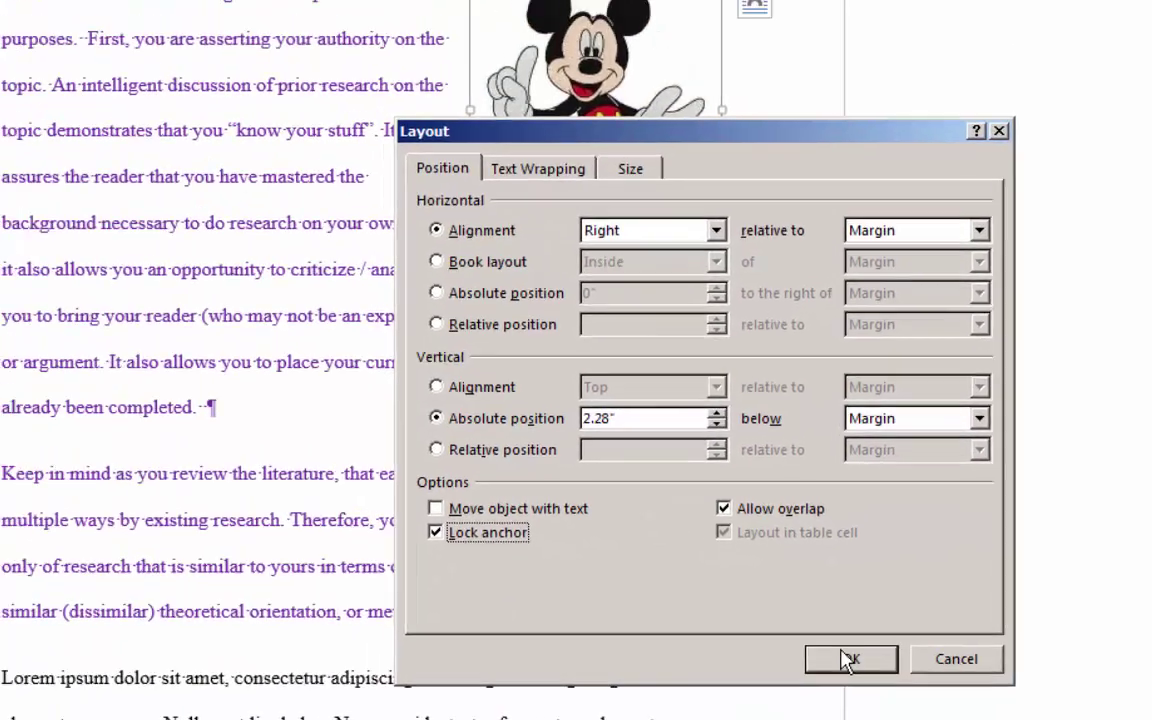
click(800, 648)
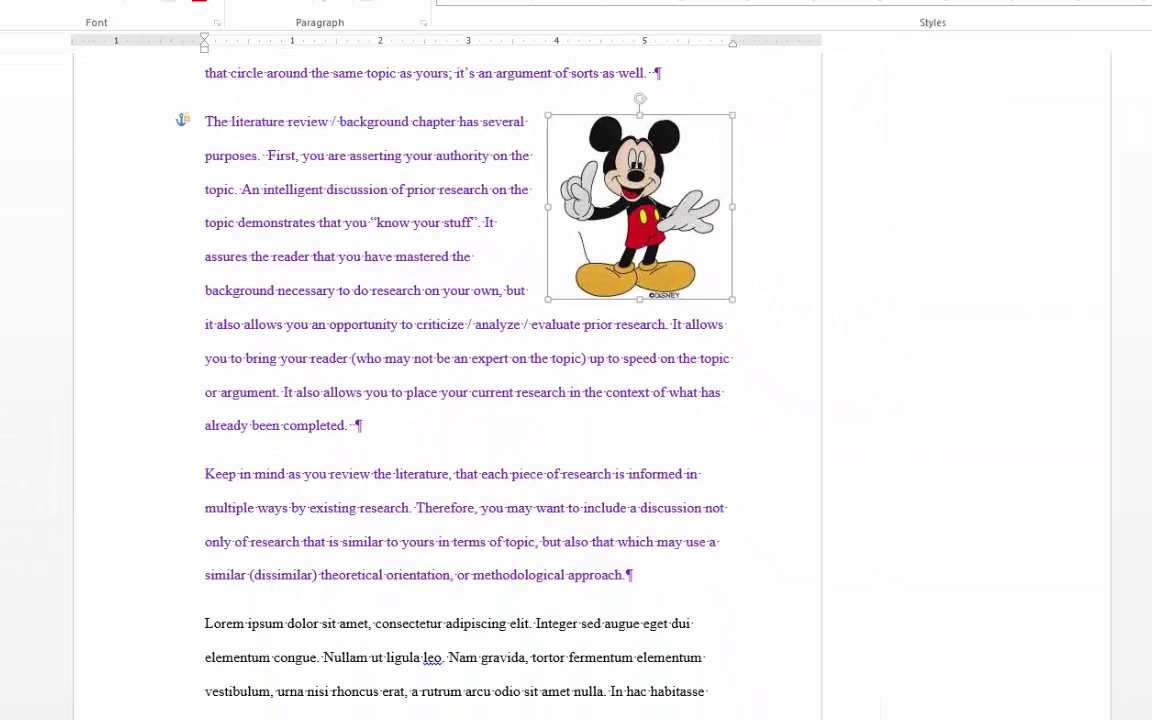
scroll(916, 314, left, 3)
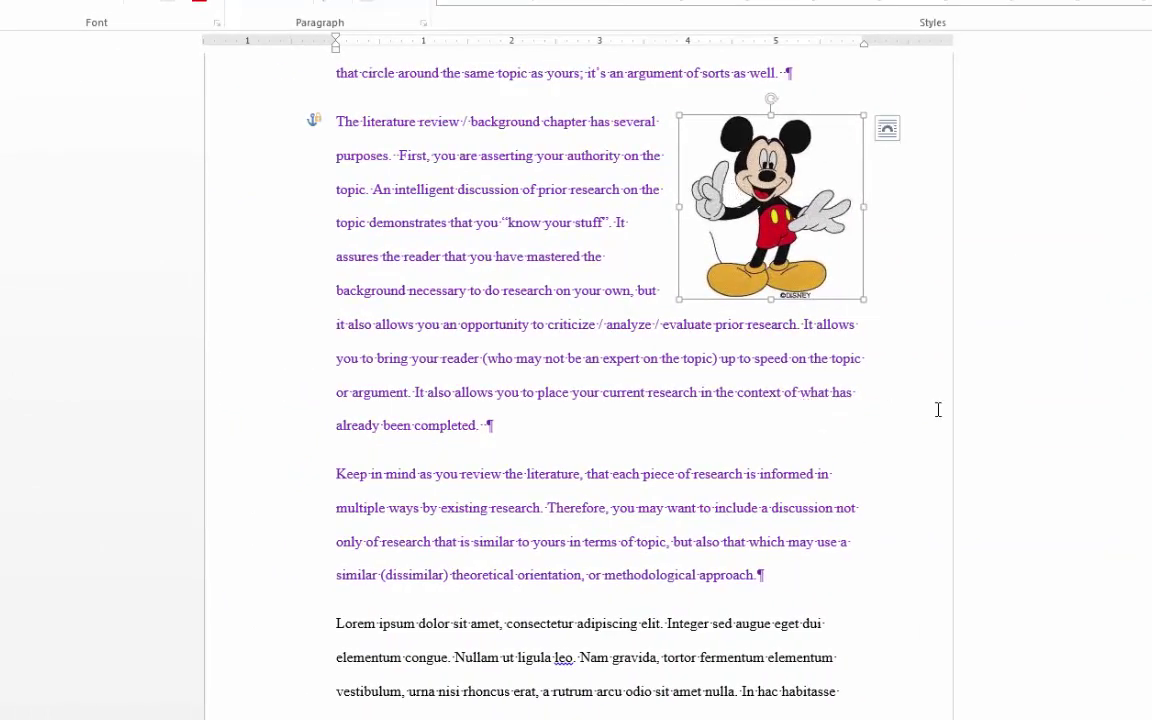
click(890, 408)
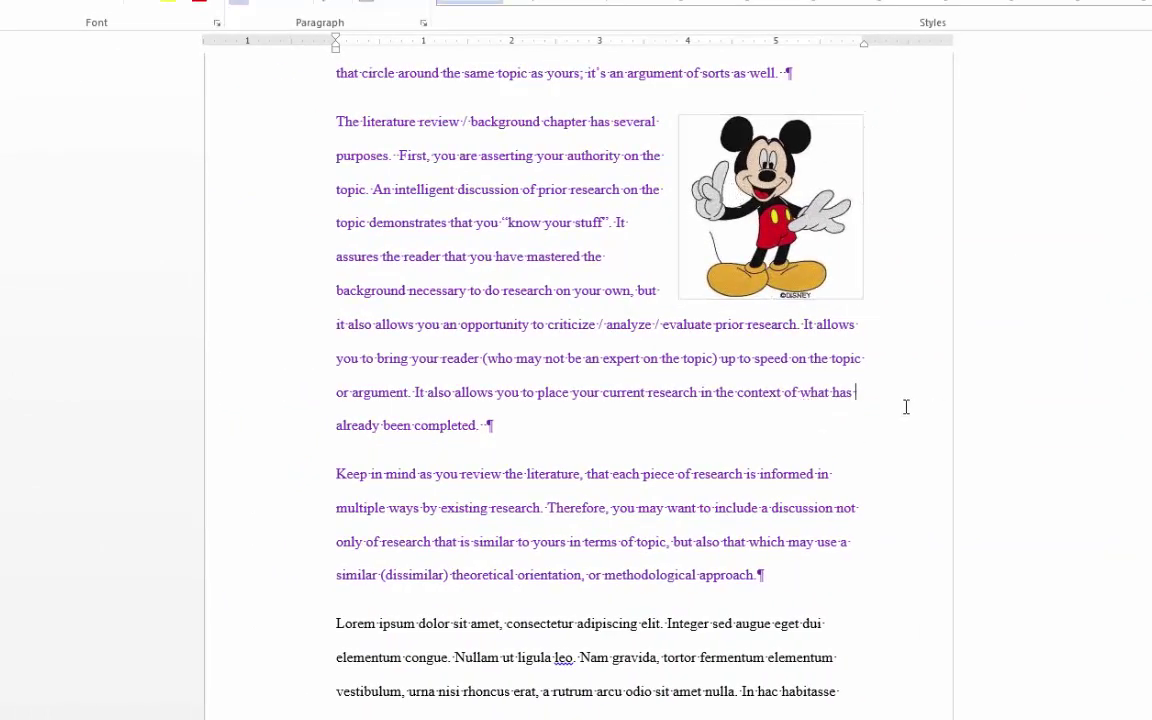
- Open the caption settings for the Mickey Mouse picture
right_click(775, 205)
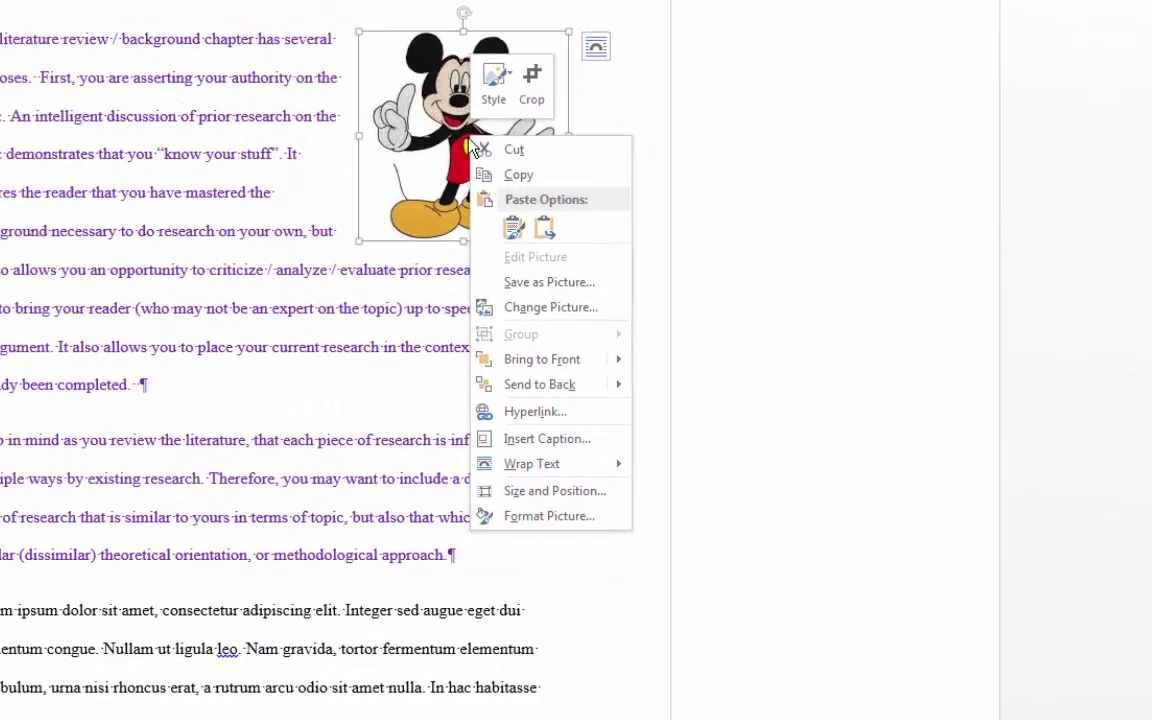
click(549, 443)
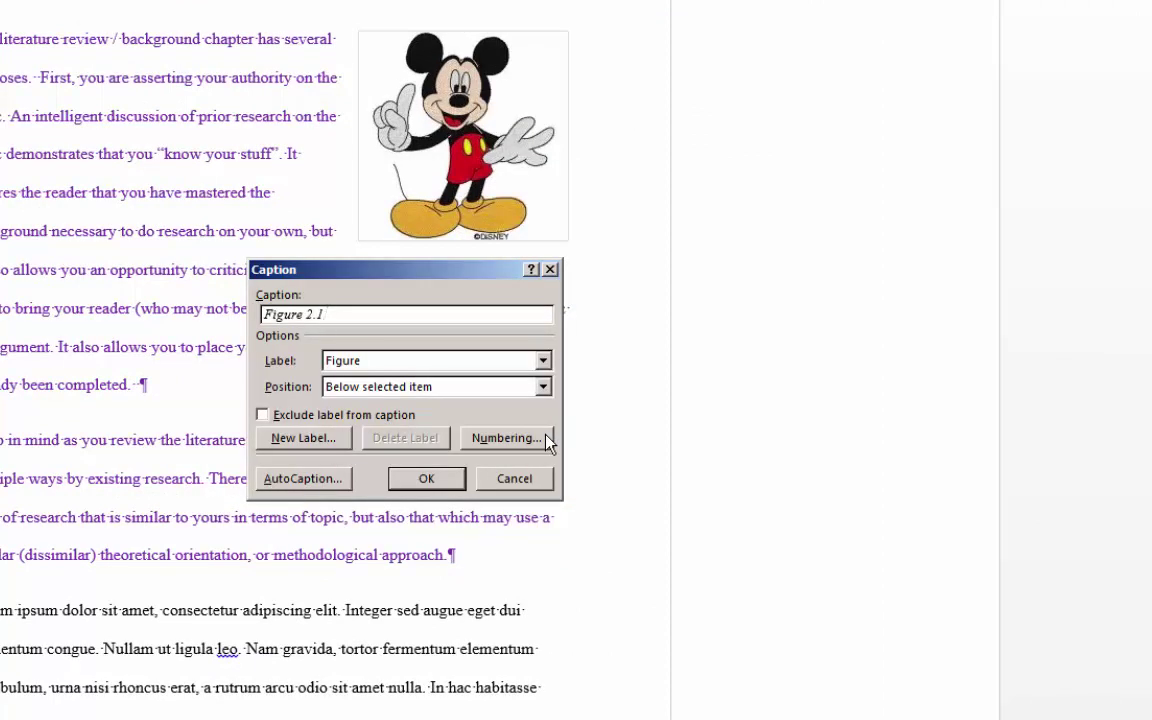
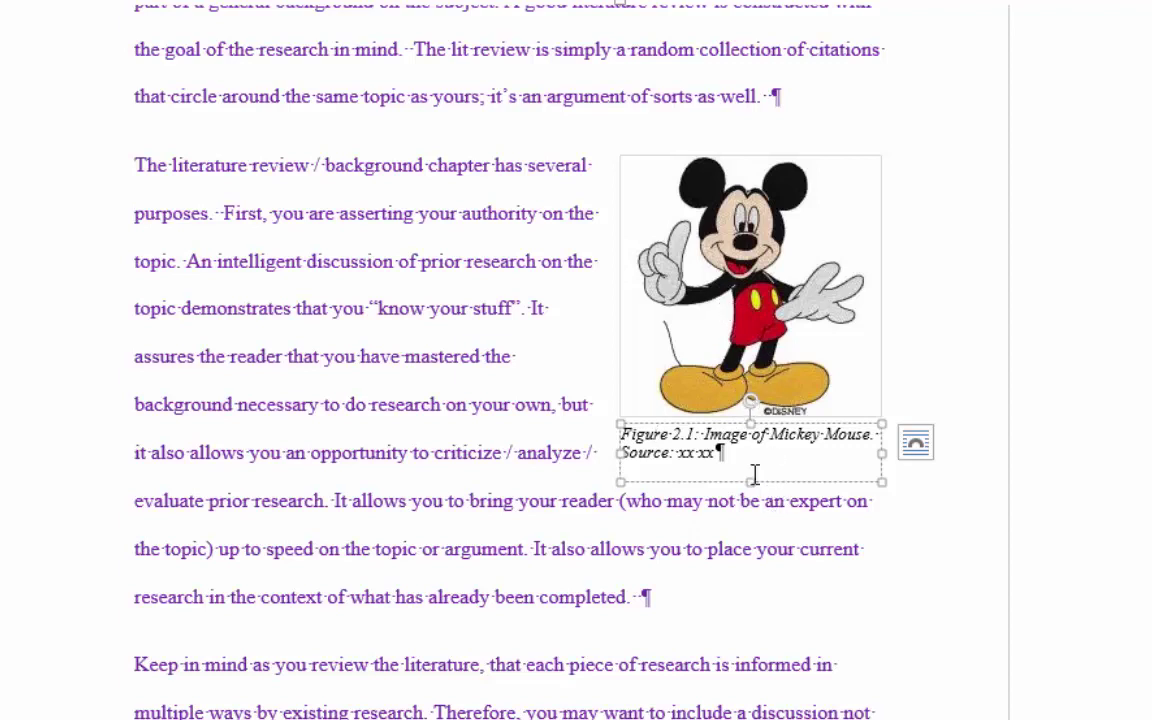
- Group the Mickey Mouse picture with its Figure 2.1 caption box
click(690, 272)
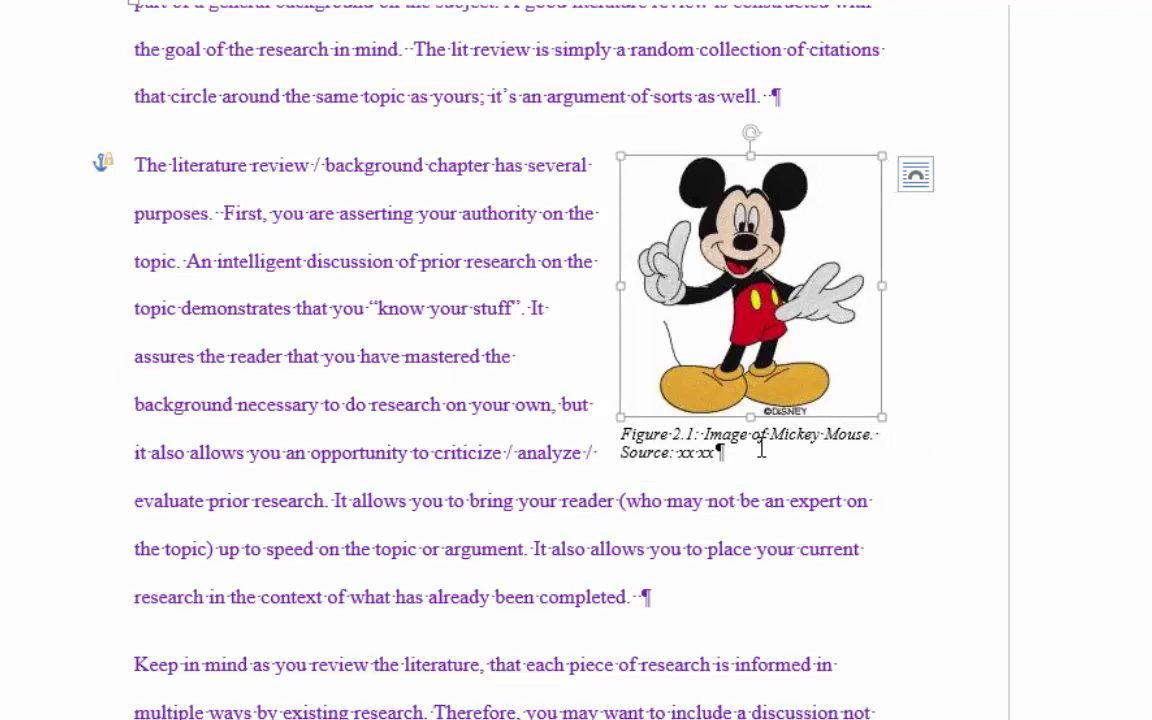
shift+click(735, 462)
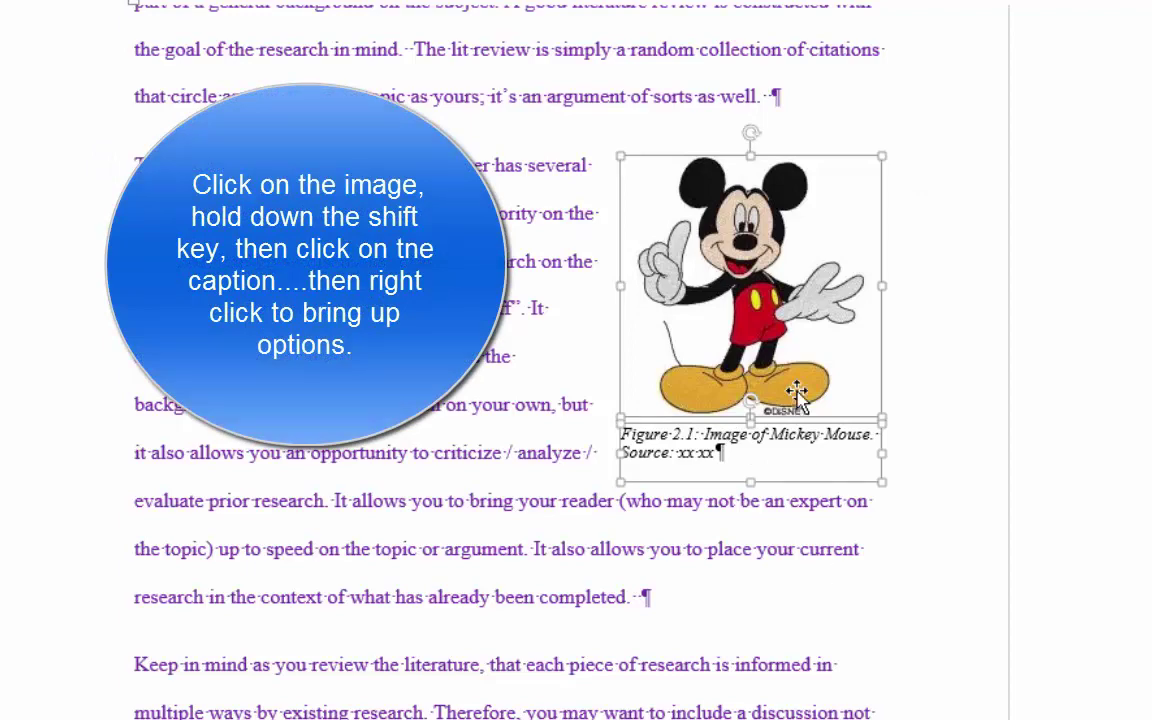
right_click(758, 318)
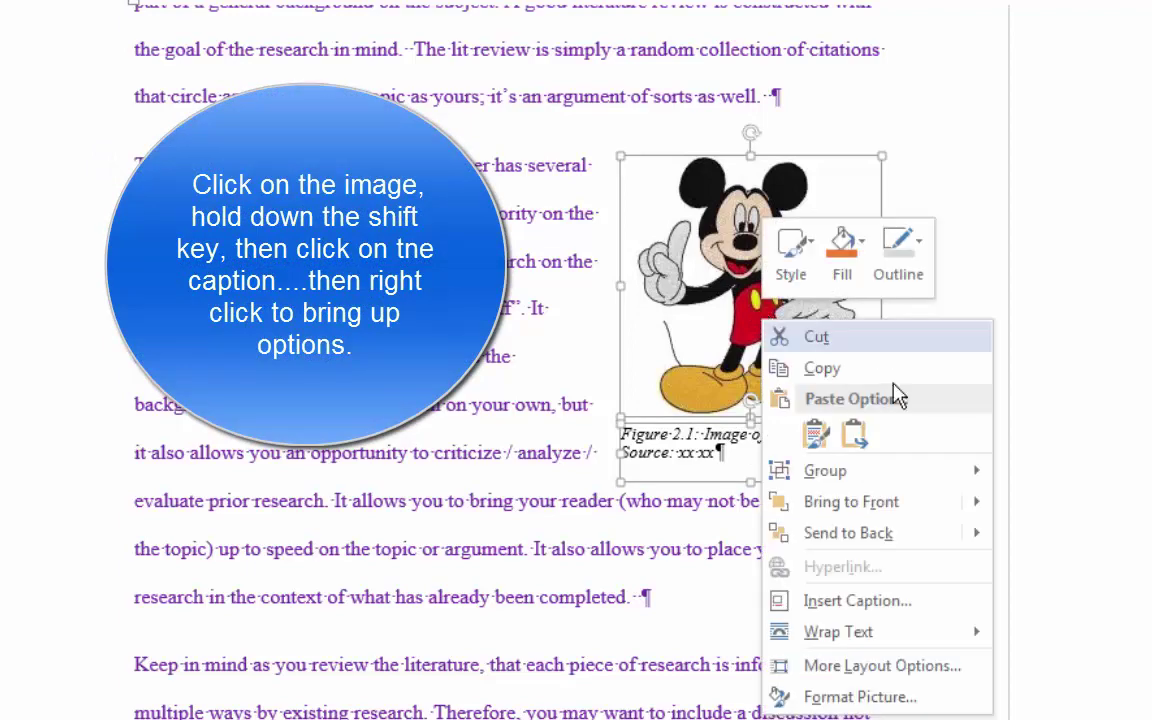
mouse_move(906, 479)
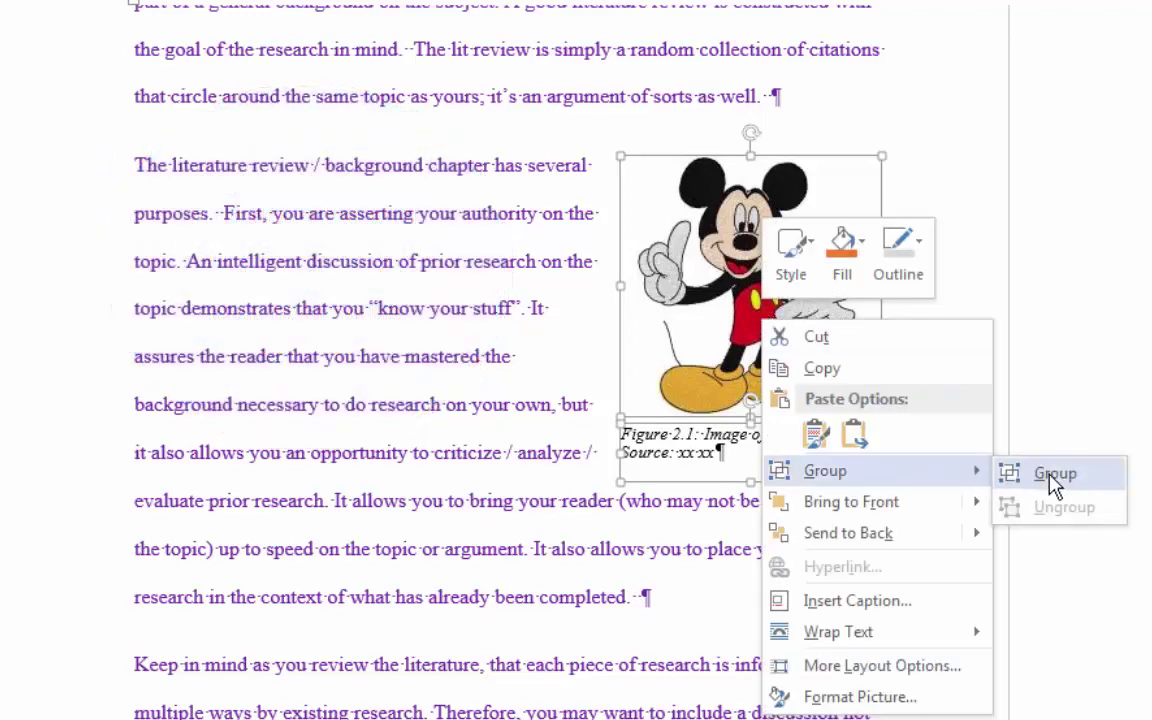
click(1050, 478)
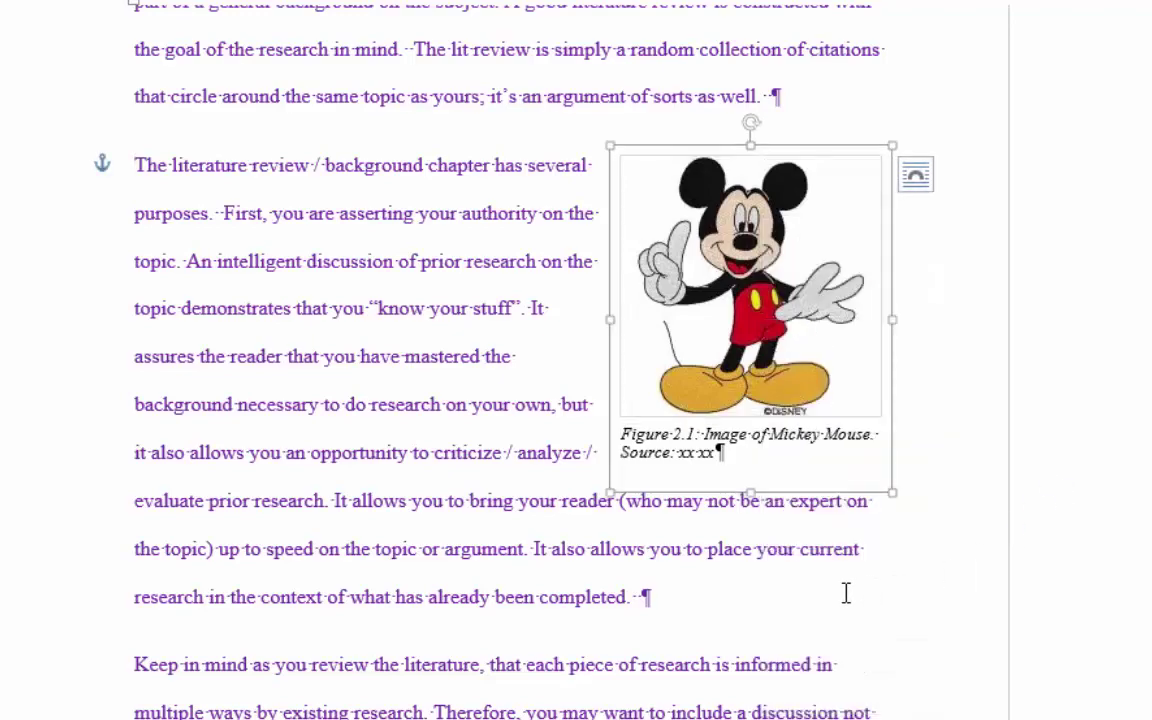
- Lock the anchor of the grouped picture and caption in the layout position options
right_click(805, 318)
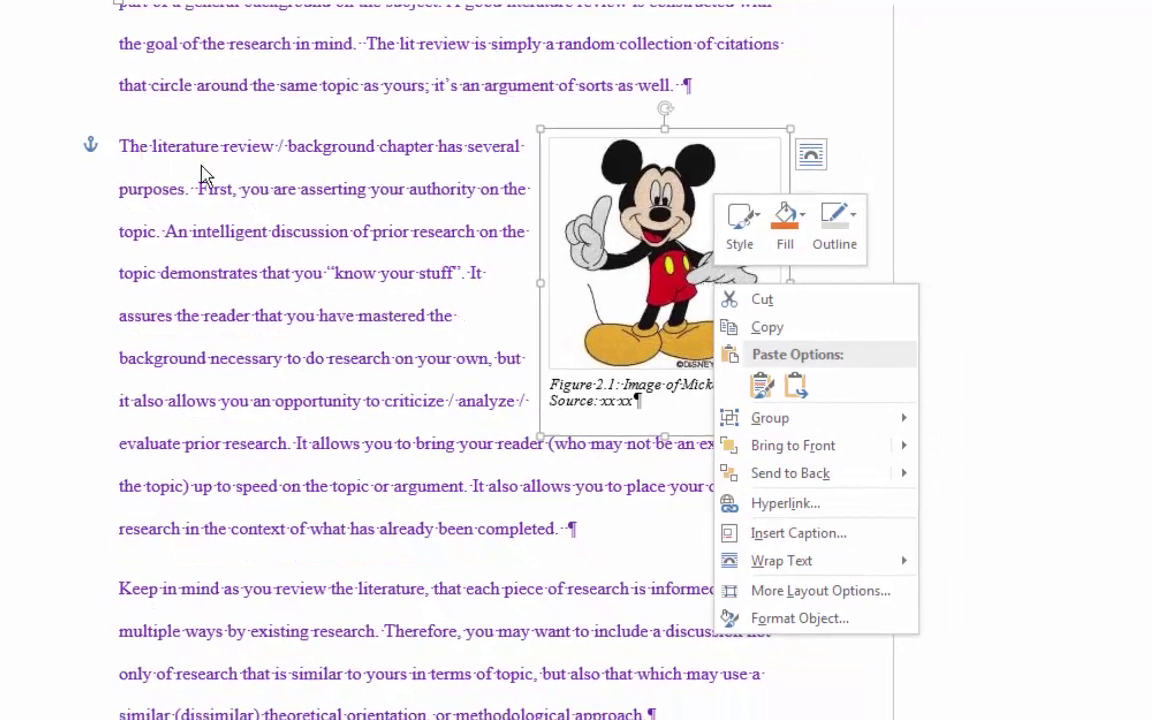
click(800, 620)
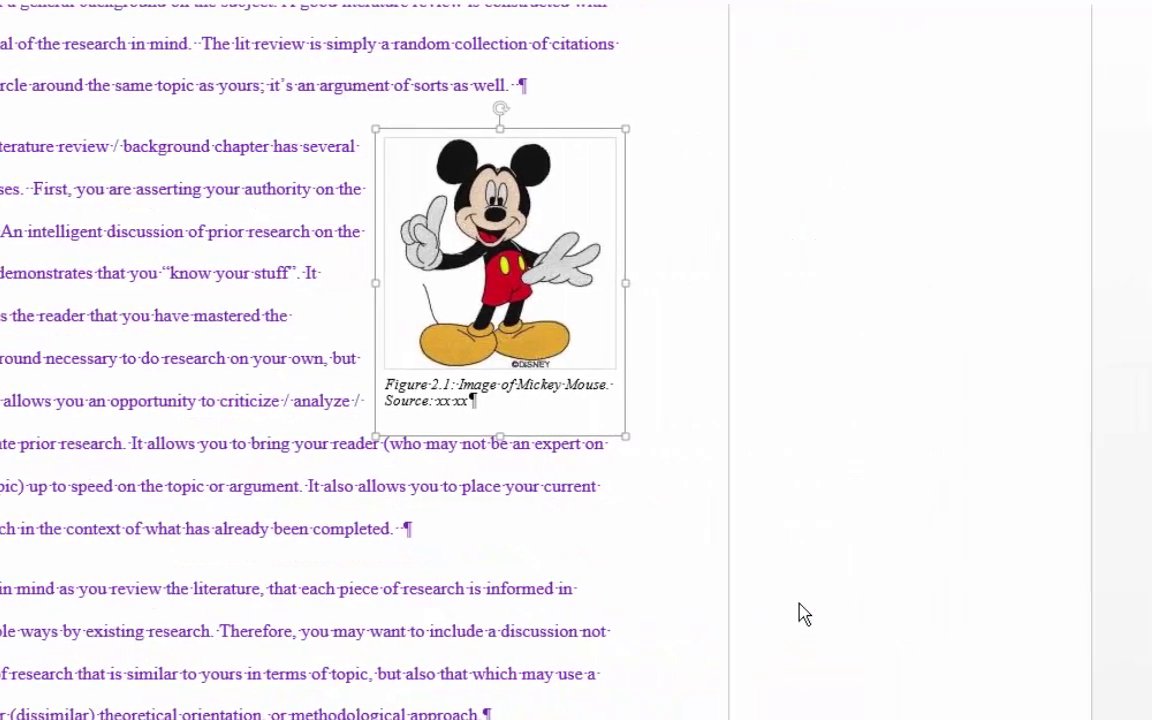
right_click(525, 310)
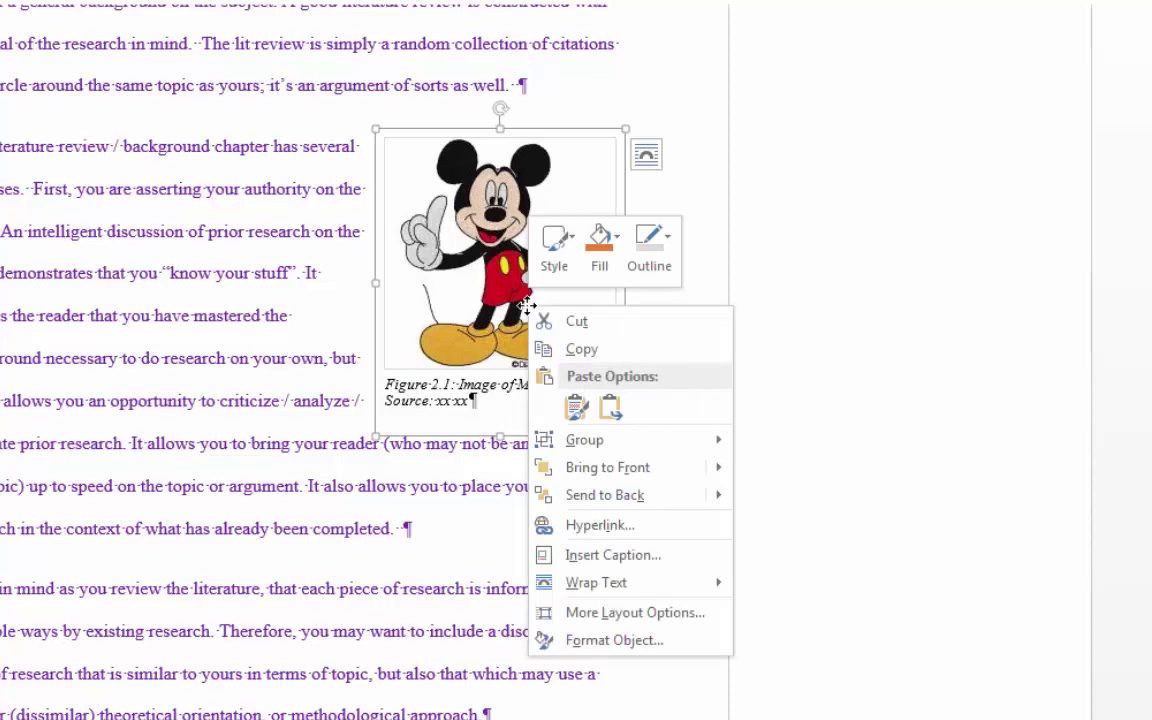
click(586, 611)
click(354, 588)
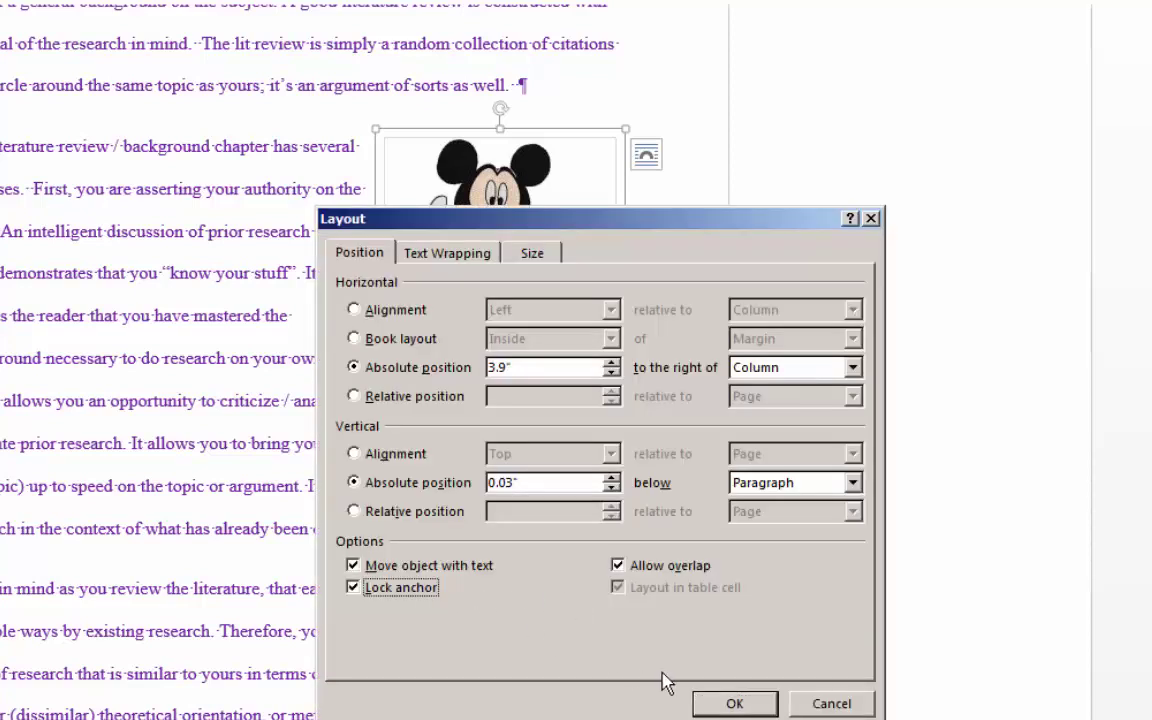
click(731, 705)
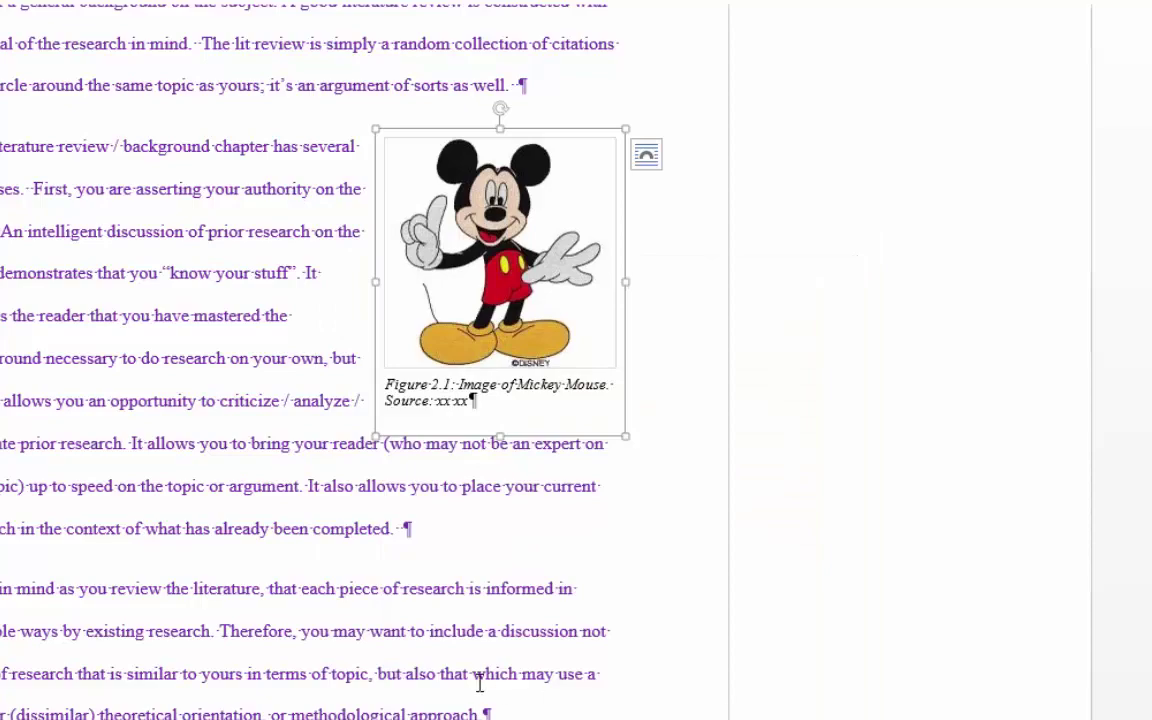
click(473, 674)
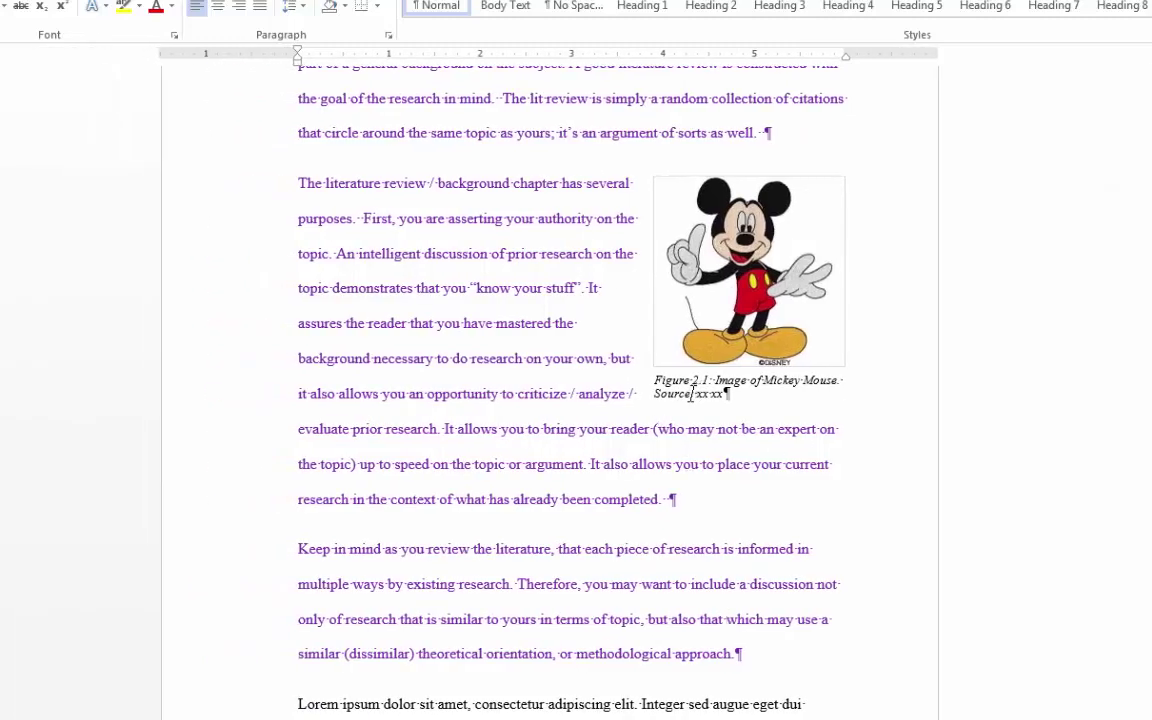
- Update the entire table in the List of Figures to include the new Figure 2.1 caption
scroll(599, 462, up, 5)
scroll(599, 462, up, 20)
scroll(612, 410, up, 20)
scroll(668, 141, up, 20)
scroll(670, 96, up, 15)
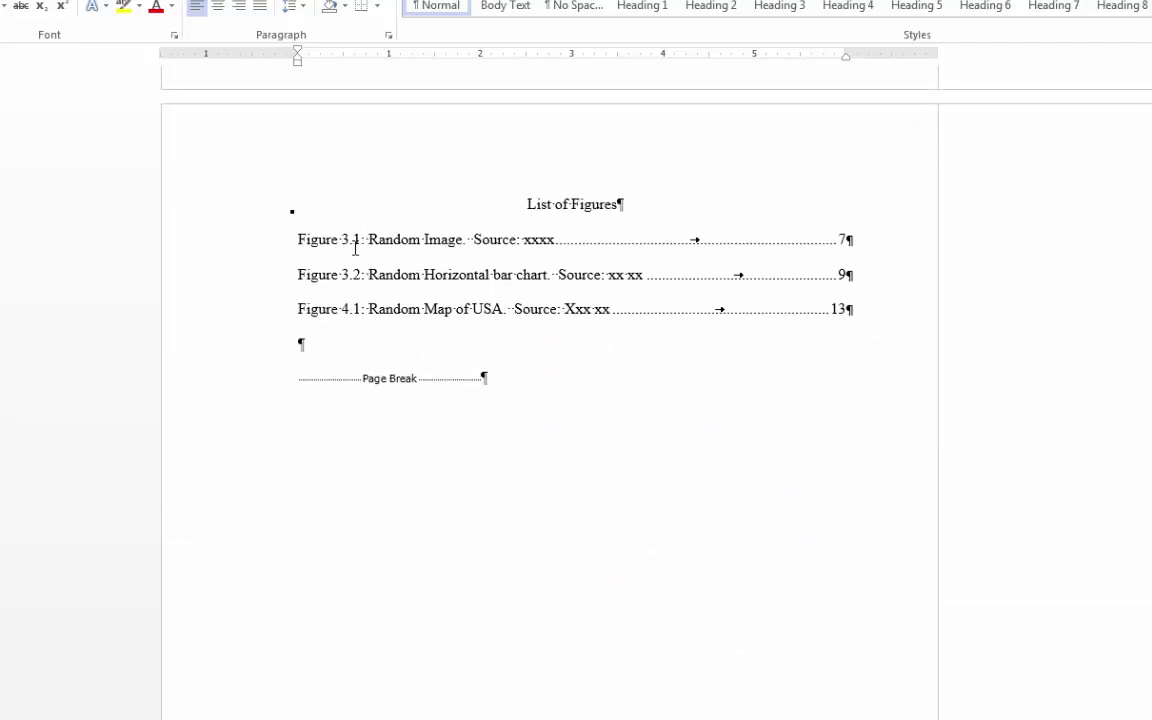
right_click(438, 274)
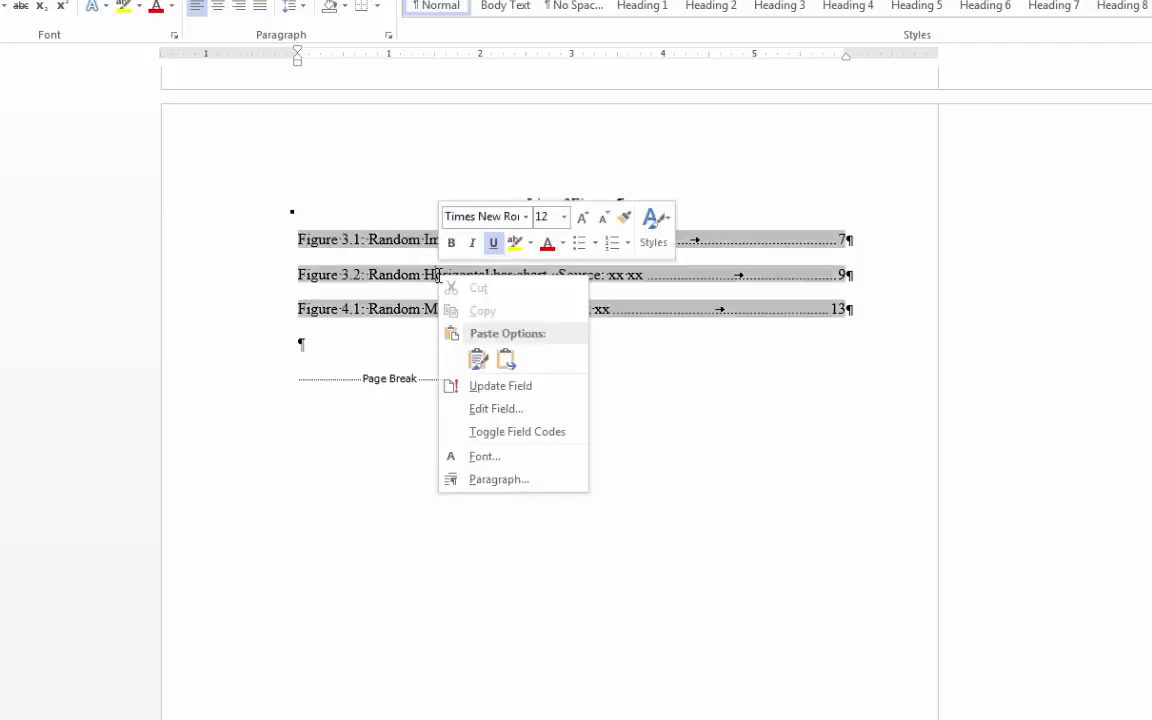
click(499, 389)
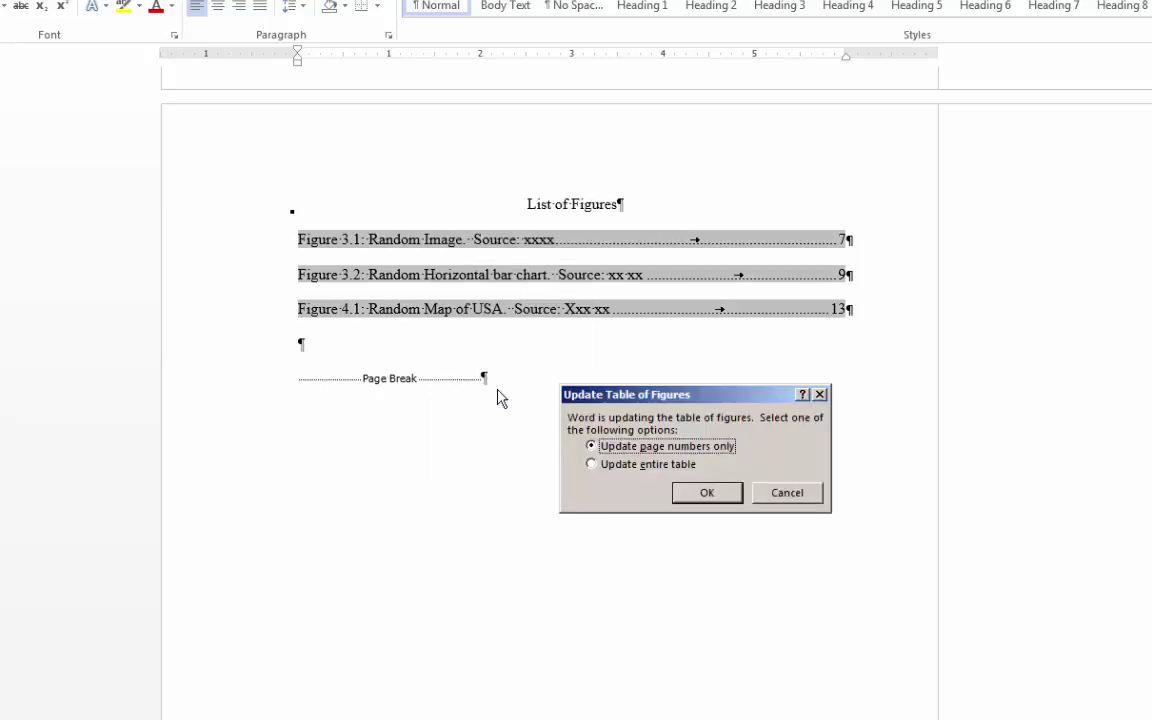
click(634, 468)
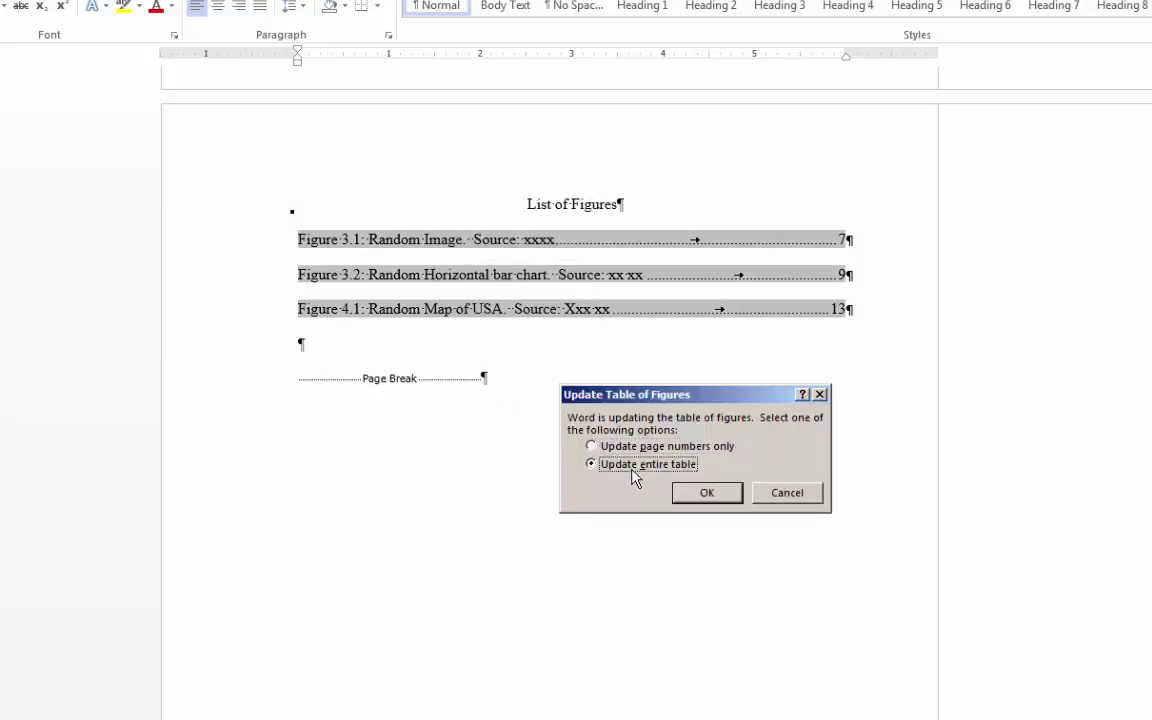
click(705, 494)
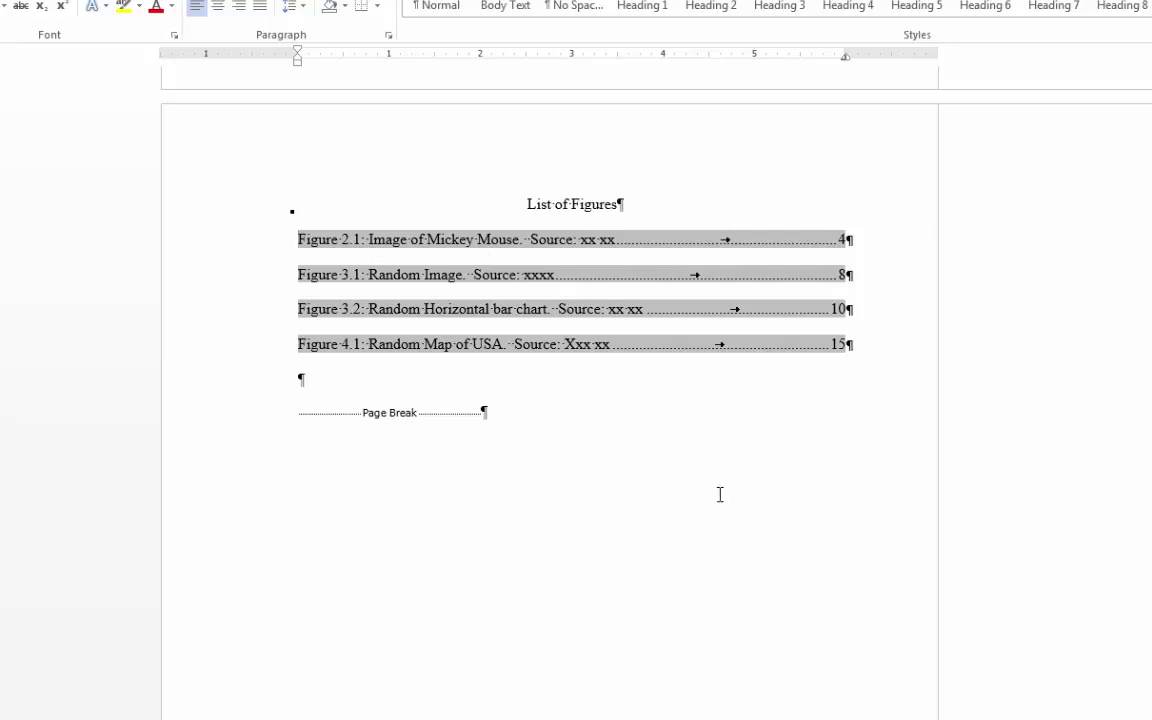
- Place the cursor at the end of the paragraph ending "interdum at tortor." on the page after page 8
scroll(719, 494, down, 15)
scroll(719, 494, down, 20)
scroll(590, 400, down, 10)
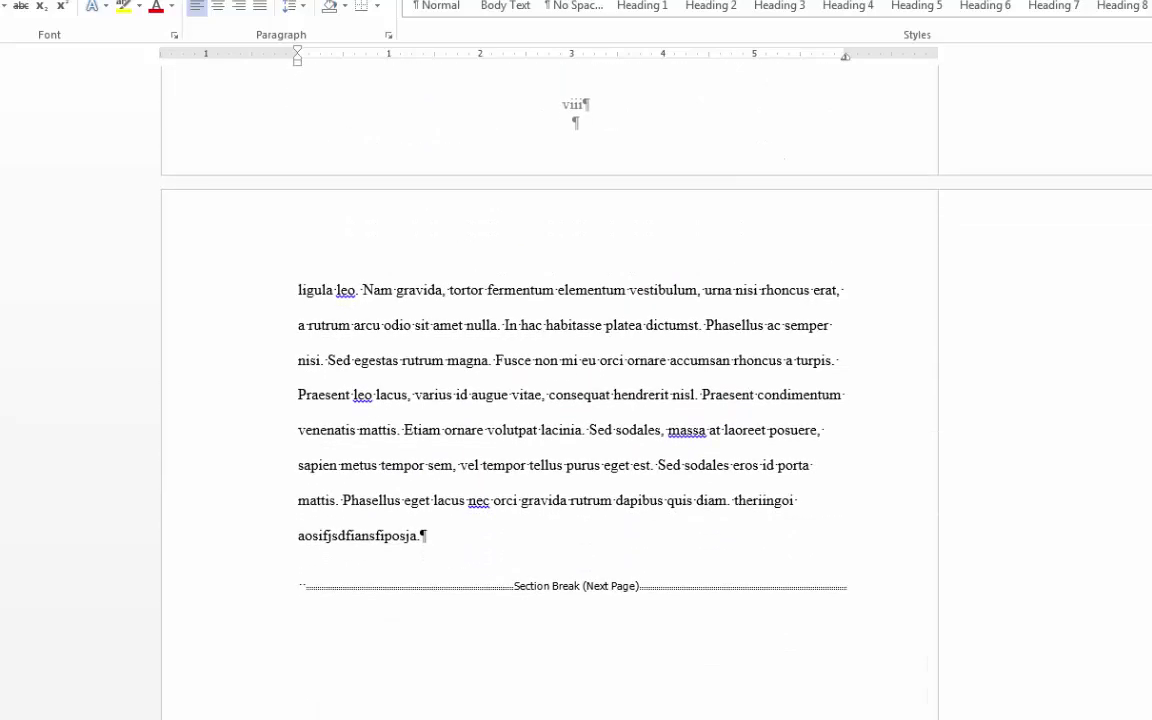
scroll(602, 627, down, 20)
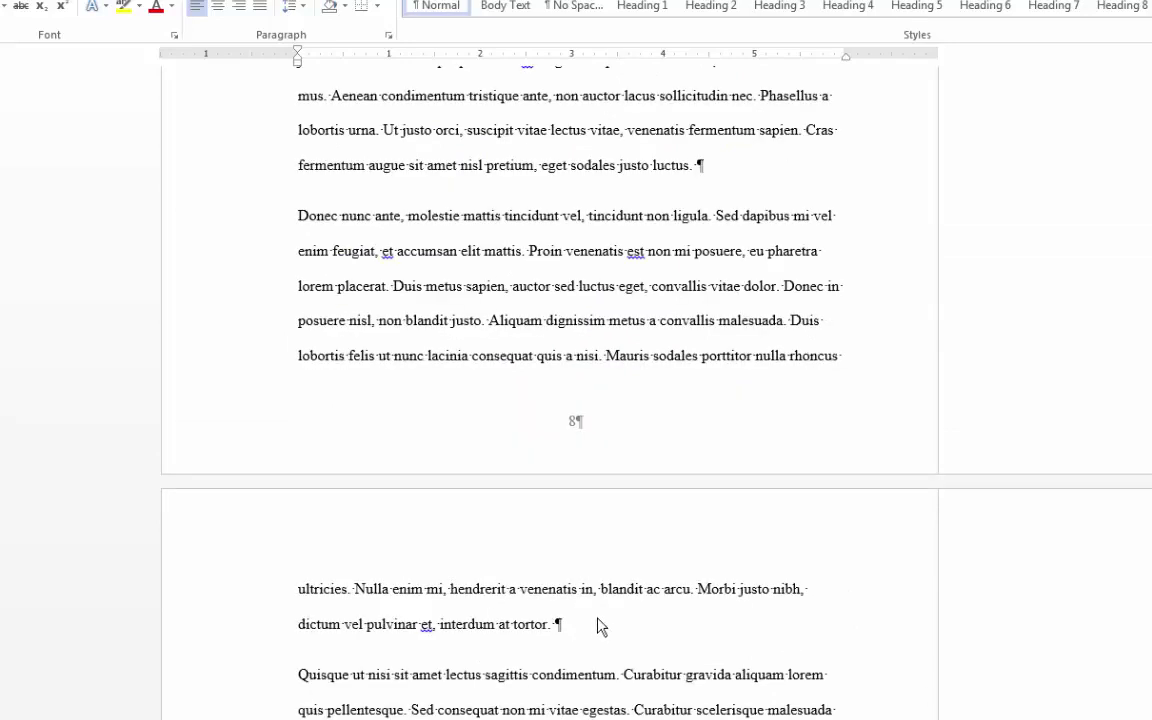
click(589, 609)
- Switch to the Excel workbook LA_OIS_IC_CrmR_Demo_DebMa and copy the whole pivot table in A3:B10
key(alt+Tab)
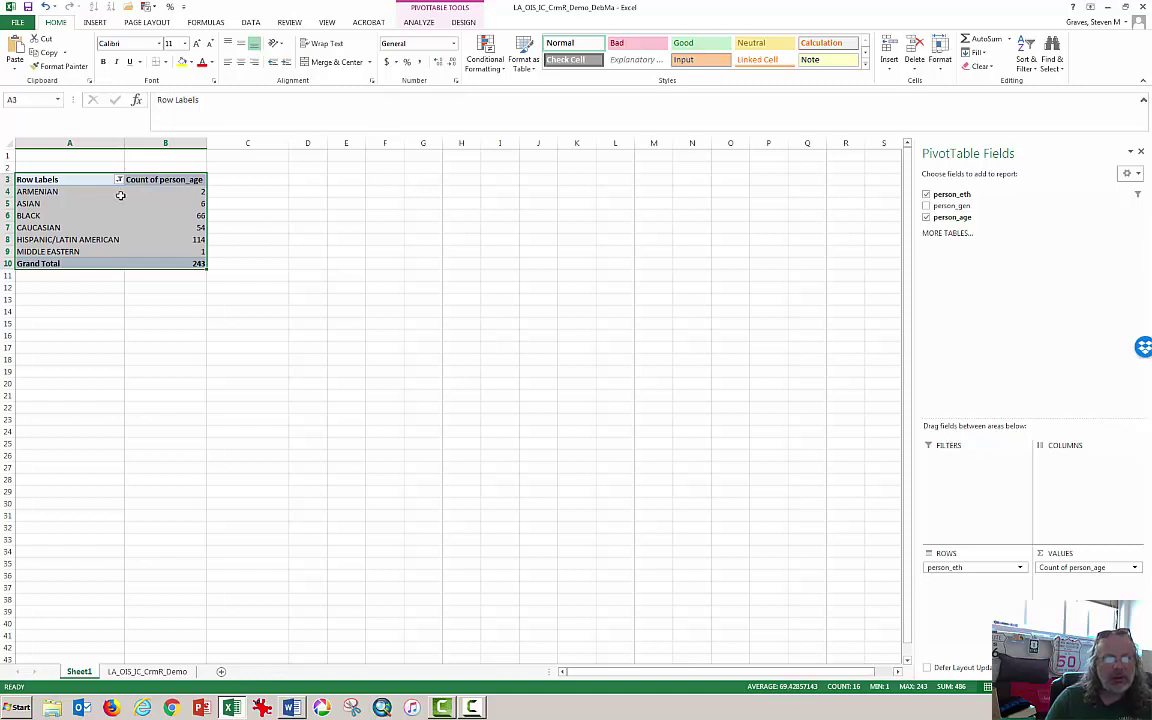
click(247, 311)
drag(76, 181, 152, 264)
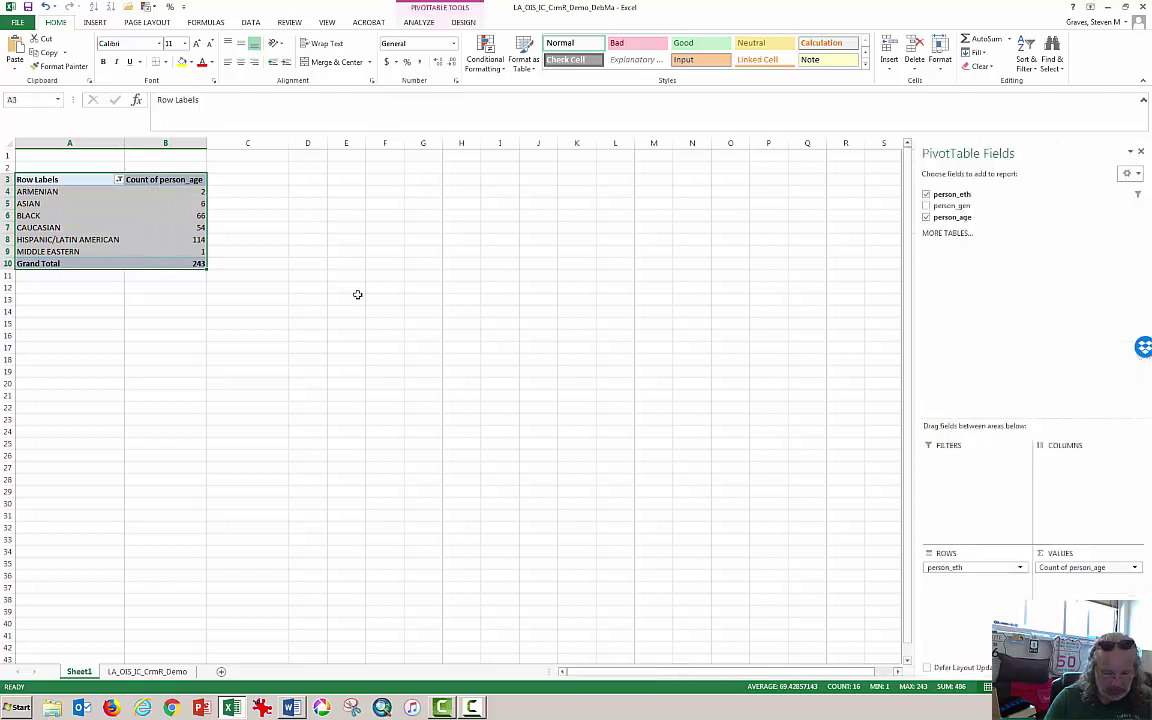
key(ctrl+c)
- Paste the pivot table's values and then its formatting at cell F3
click(357, 181)
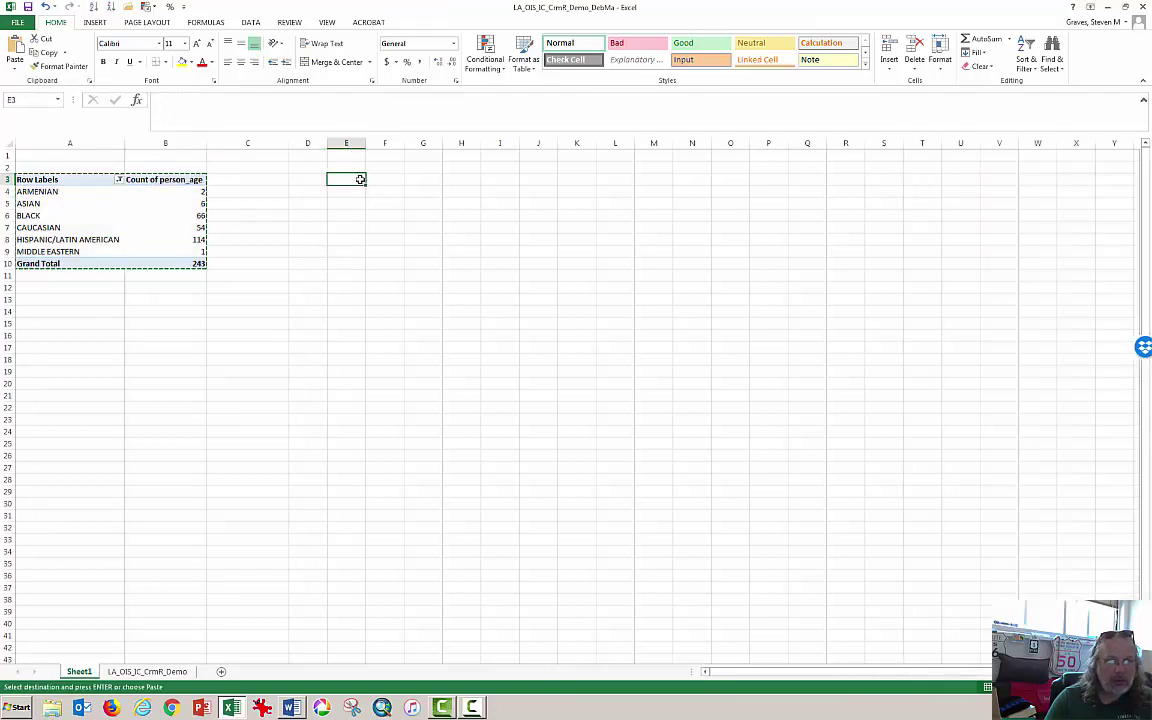
click(375, 180)
right_click(375, 180)
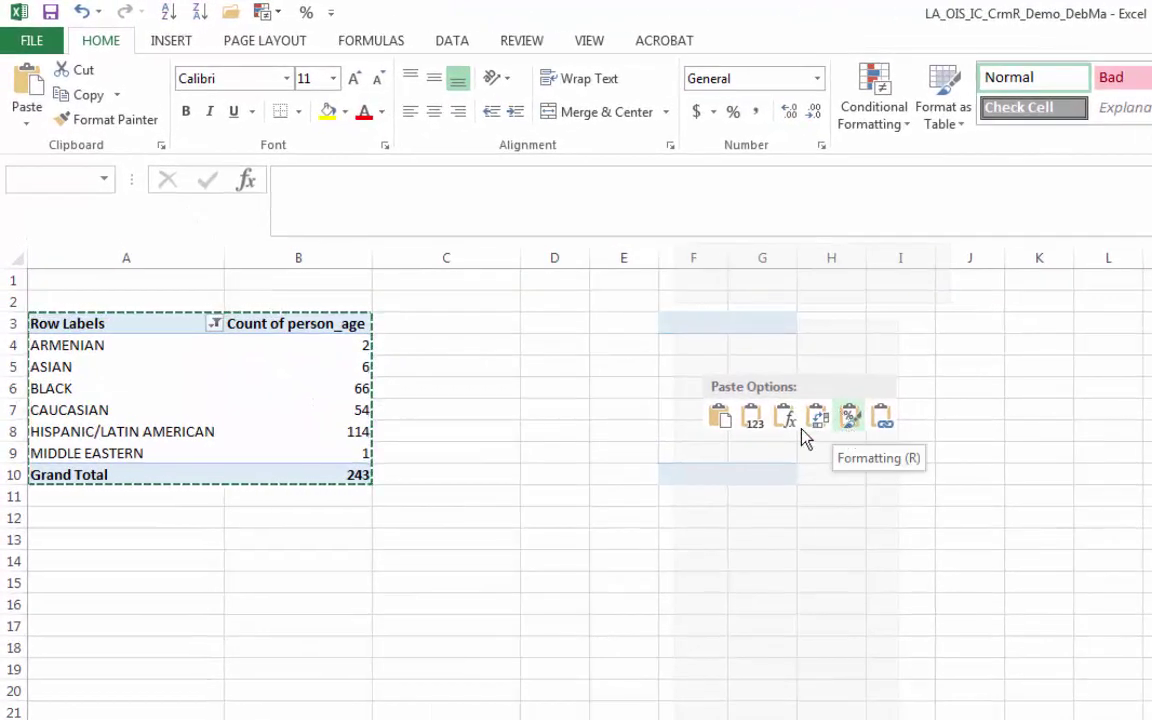
click(752, 416)
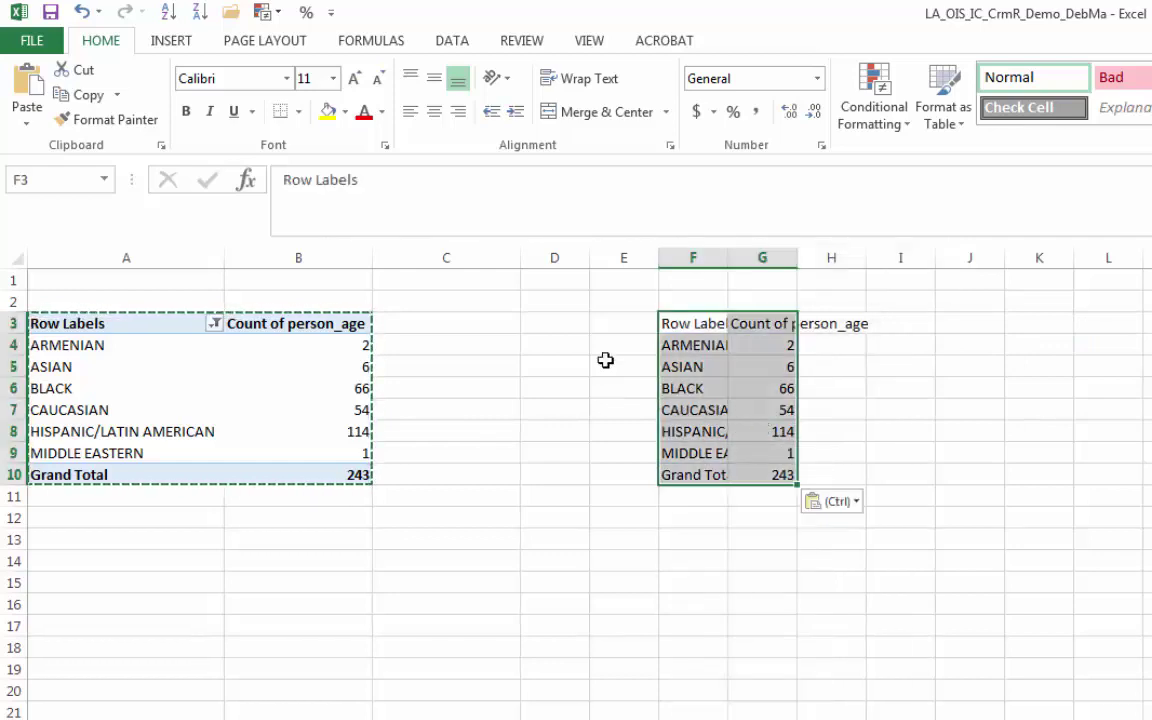
right_click(670, 322)
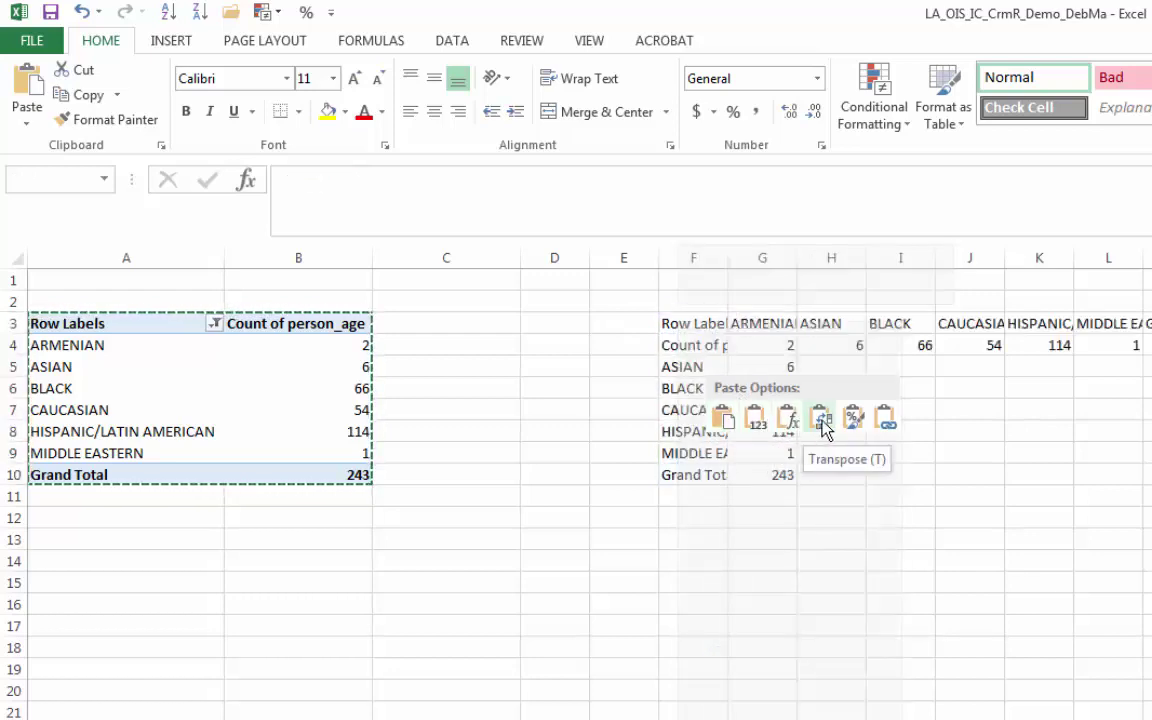
click(855, 425)
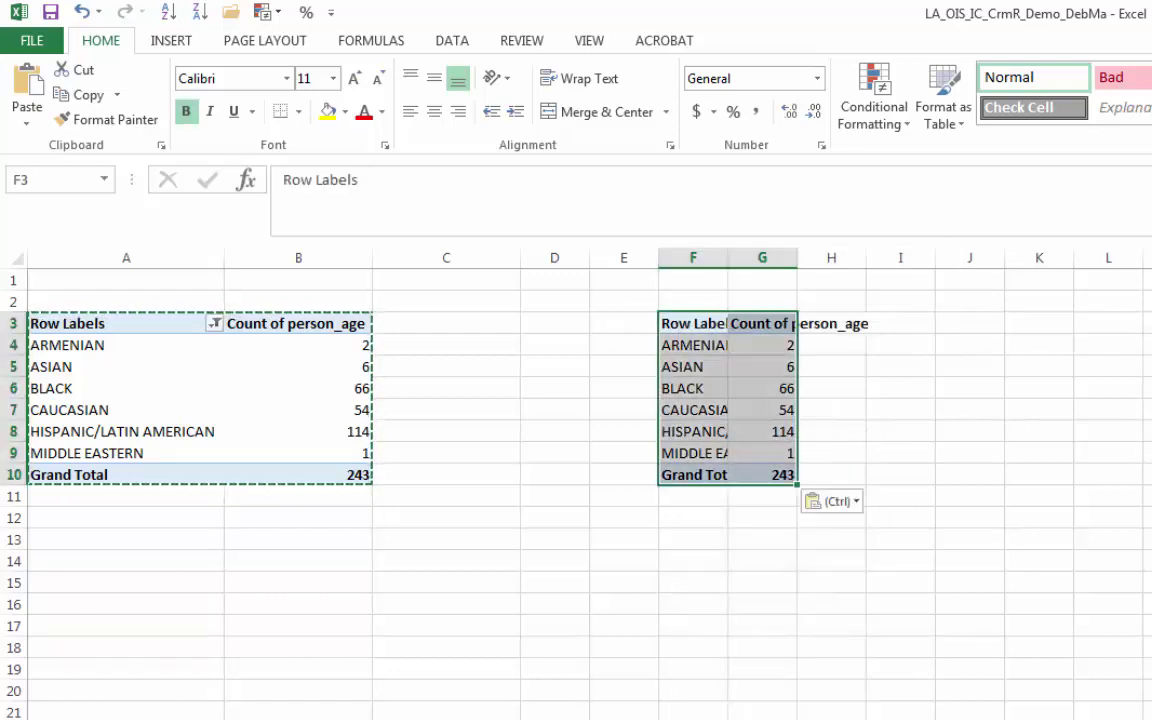
- Widen columns G and F and rename the pasted table's headers in F3 and G3 to Ethnicity and Count
drag(799, 258, 985, 258)
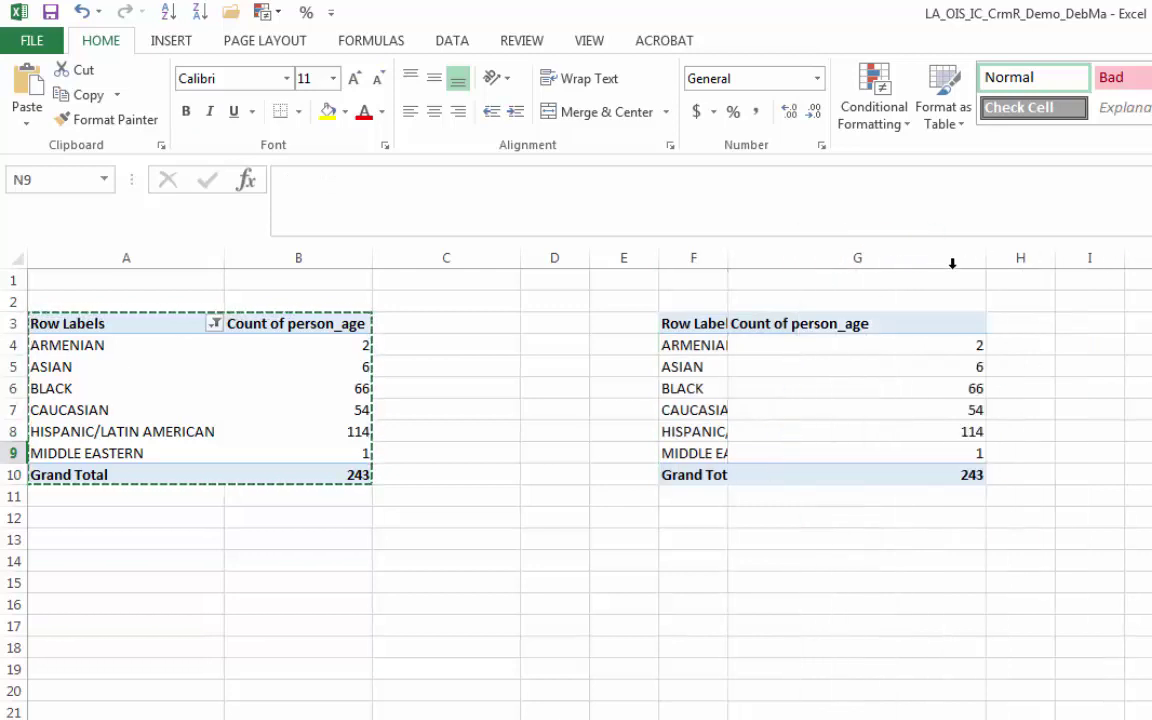
drag(726, 257, 798, 257)
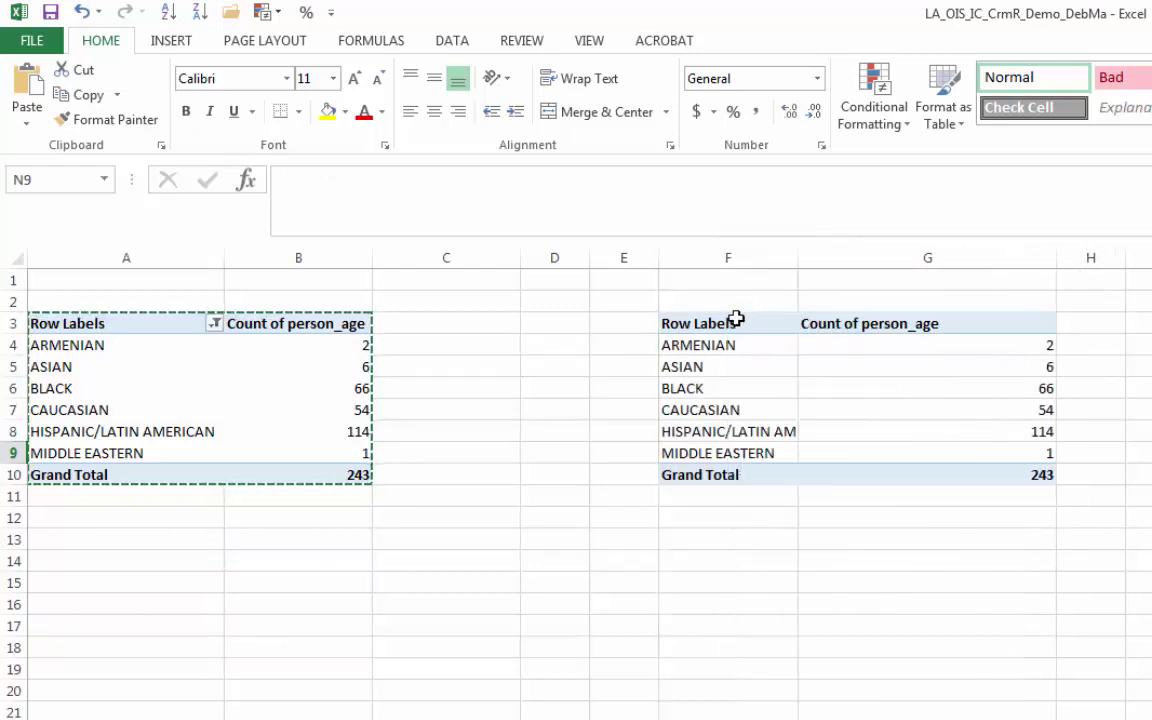
click(735, 322)
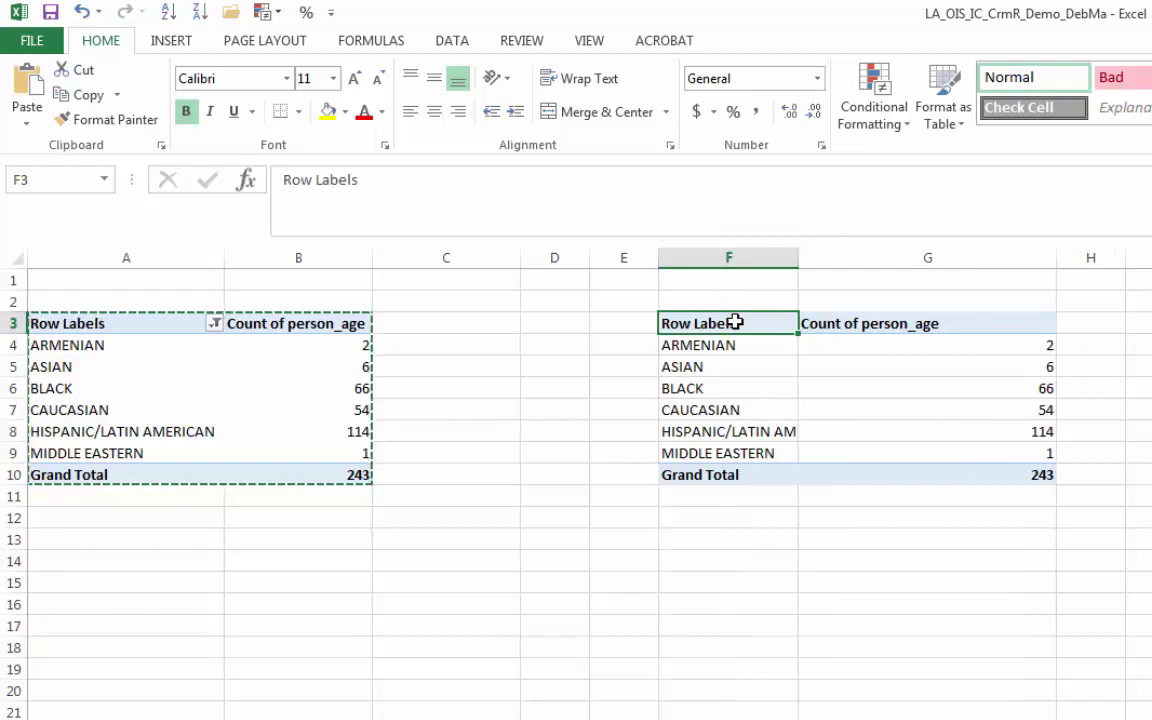
text(Ethnicity)
key(Return)
key(Up)
key(Right)
text(Count)
key(Return)
key(Left)
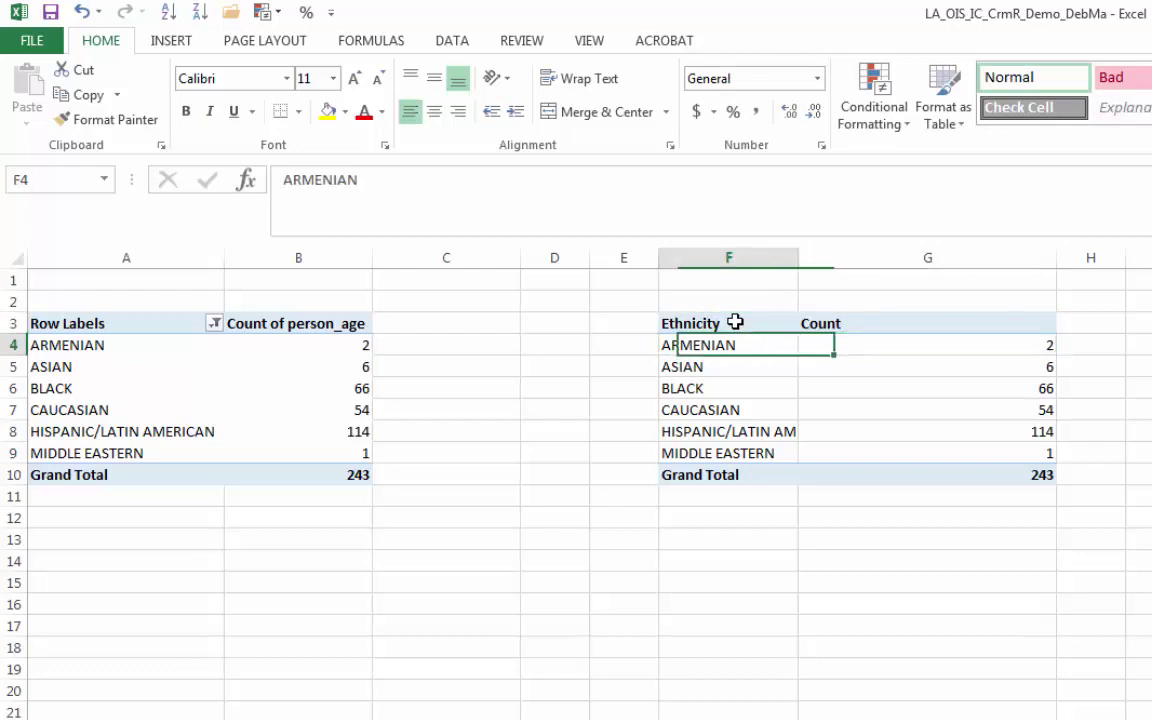
- Apply all borders to the ethnicity and count rows in F4:G9
key(shift+Down)
key(shift+Down)
key(shift+Down)
key(shift+Down)
key(shift+Down)
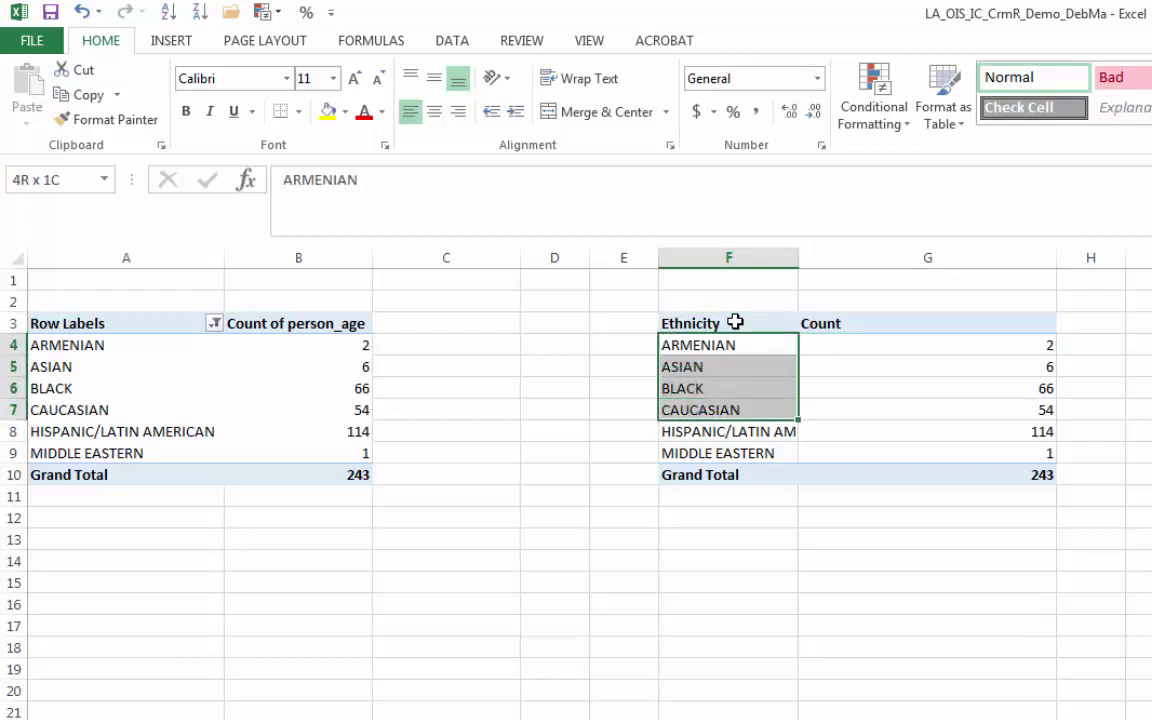
key(shift+Right)
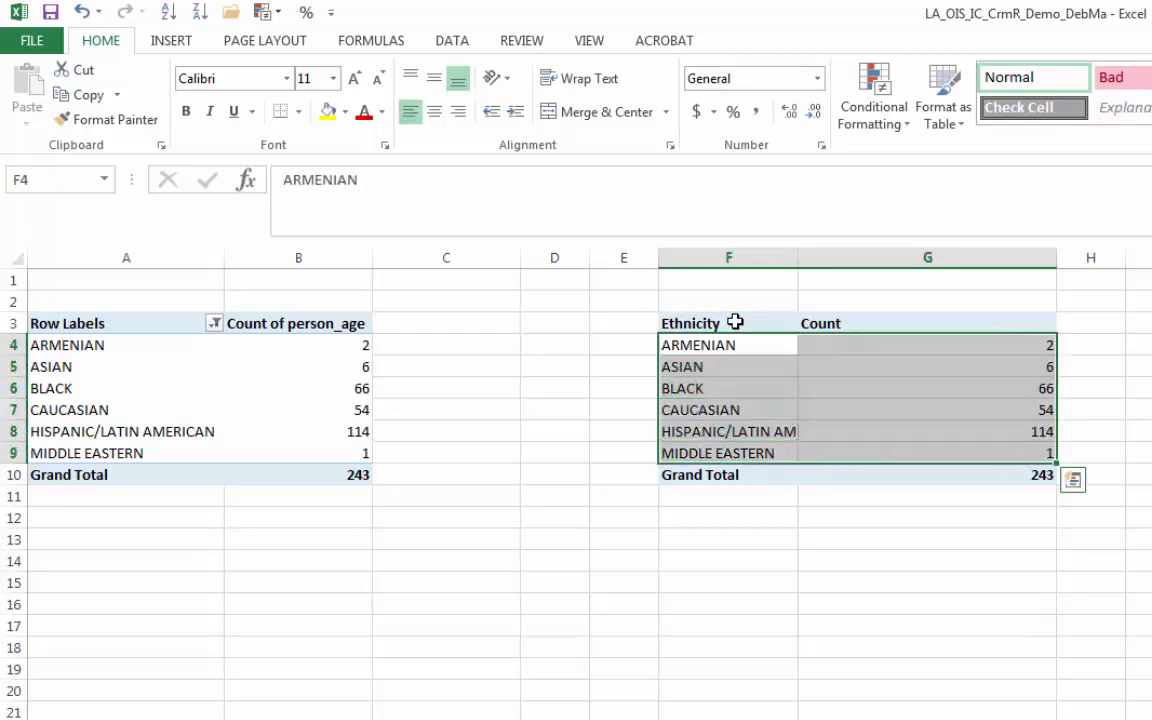
click(299, 111)
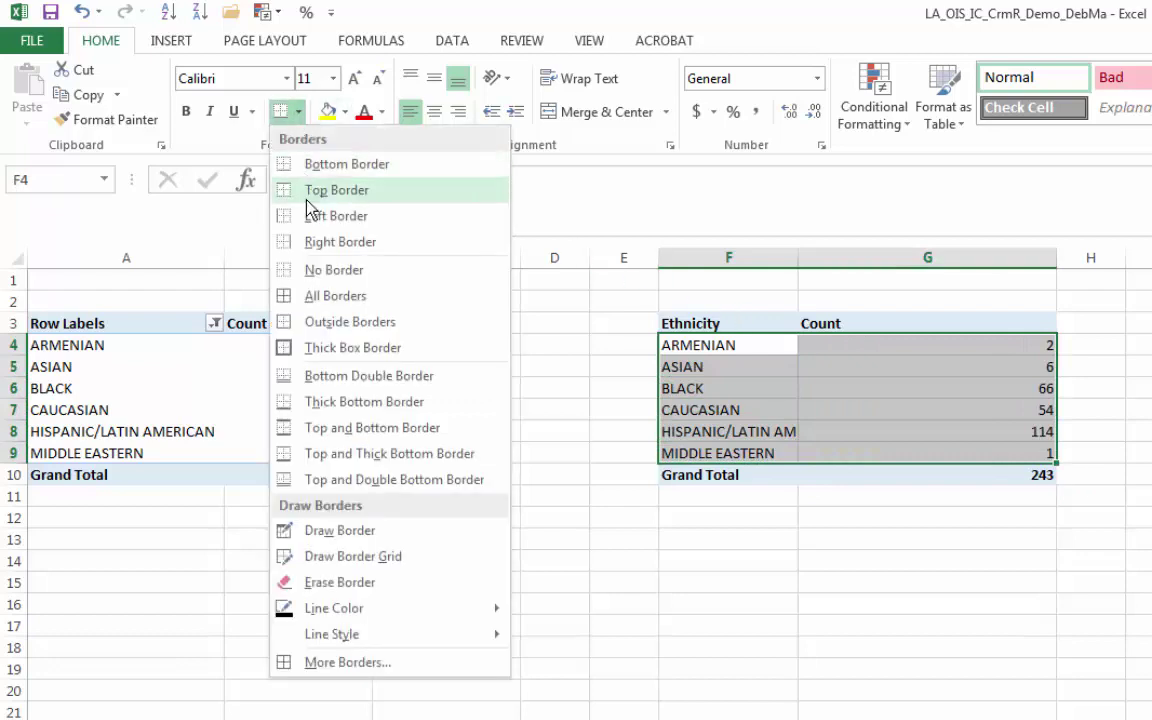
click(314, 305)
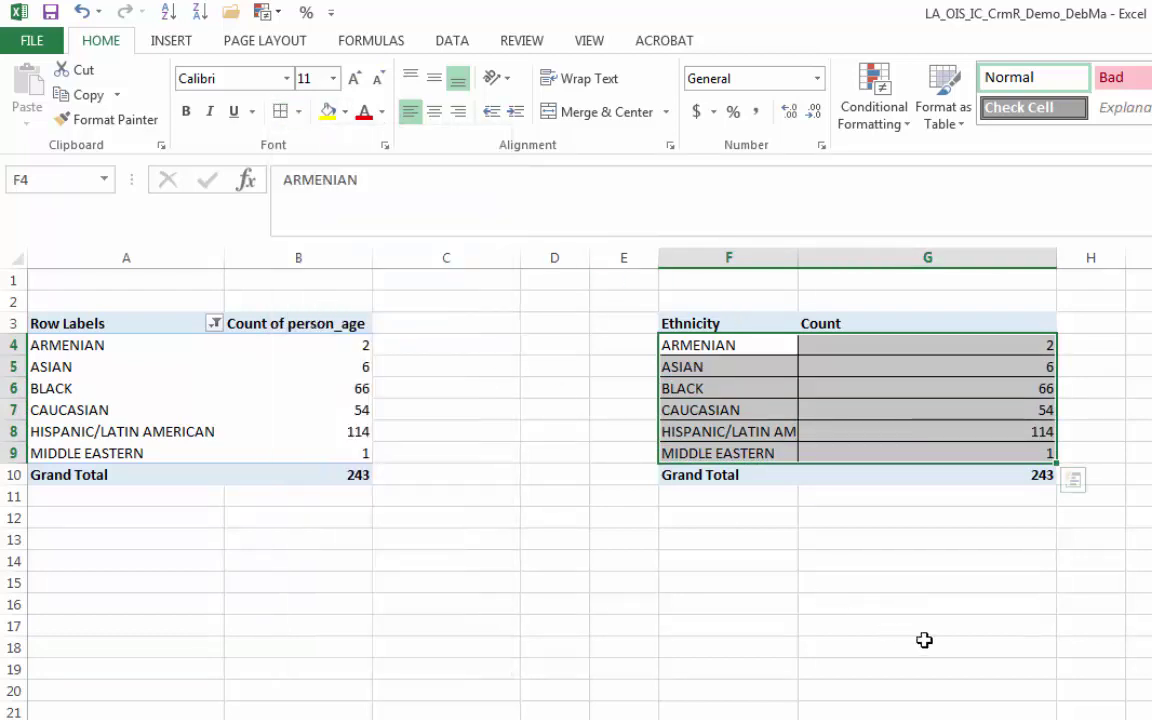
- Add an outer box border around the whole table in F3:G10
click(888, 645)
drag(713, 323, 913, 475)
click(299, 111)
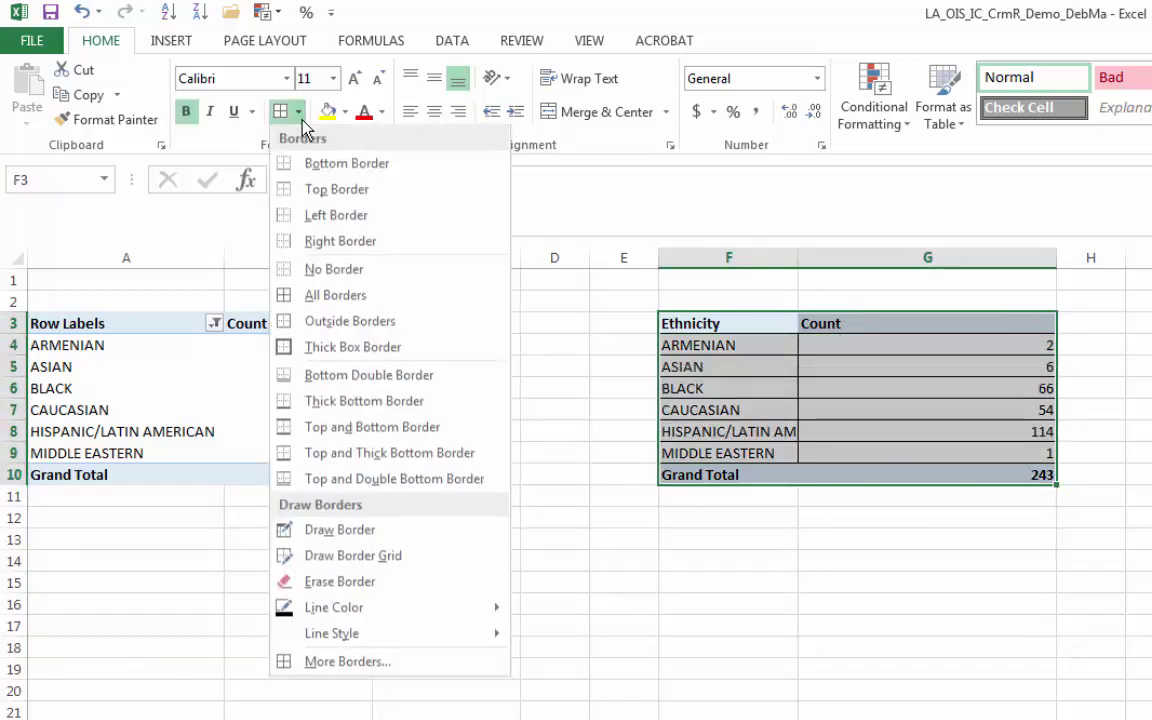
click(316, 347)
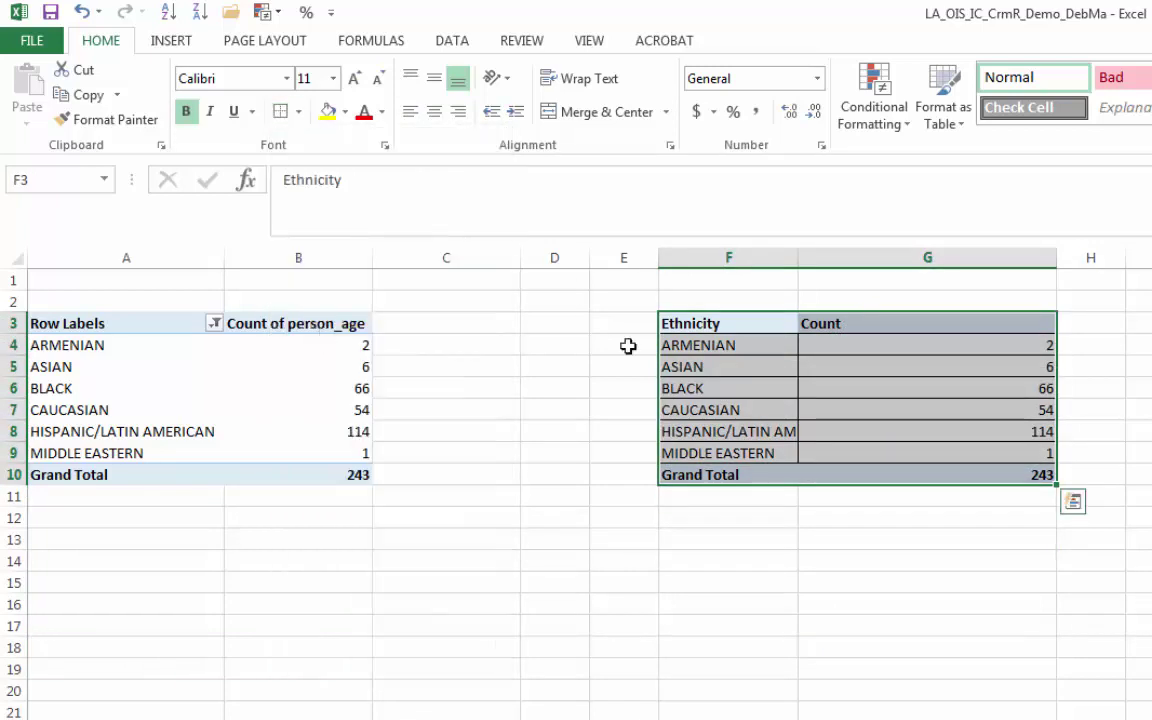
click(1150, 388)
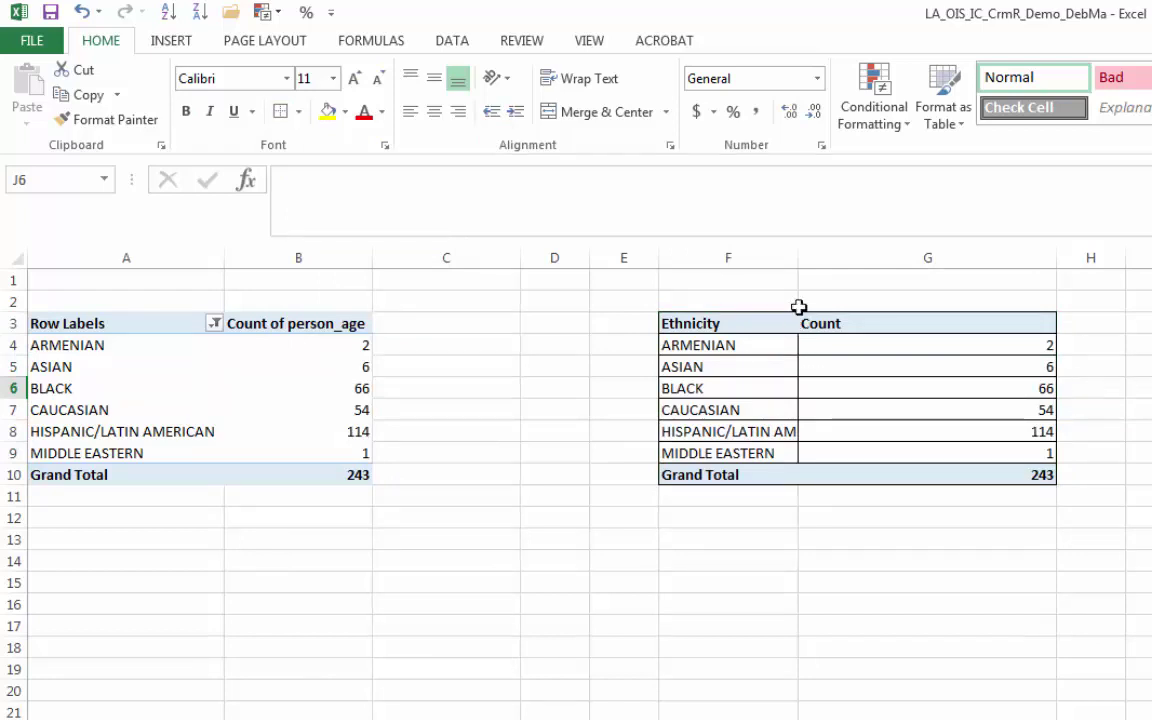
- Widen column F to fit the HISPANIC/LATIN AMERICAN label and copy the finished table in F3:G10
drag(798, 262, 878, 261)
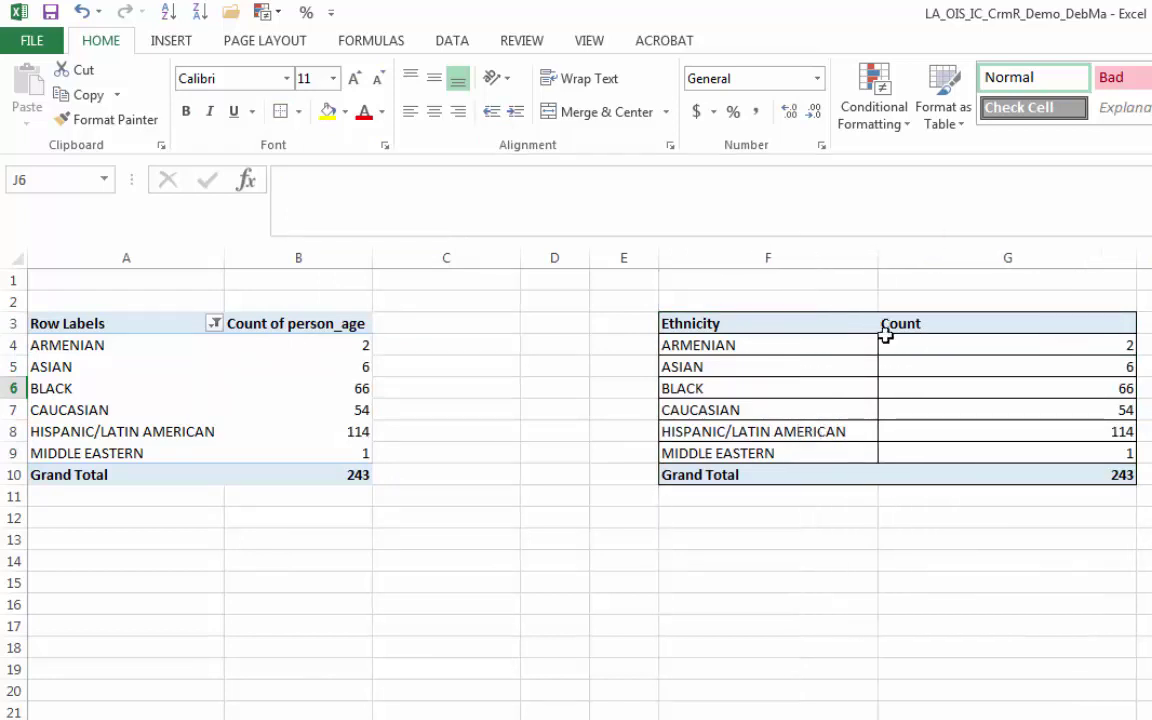
drag(733, 327, 975, 476)
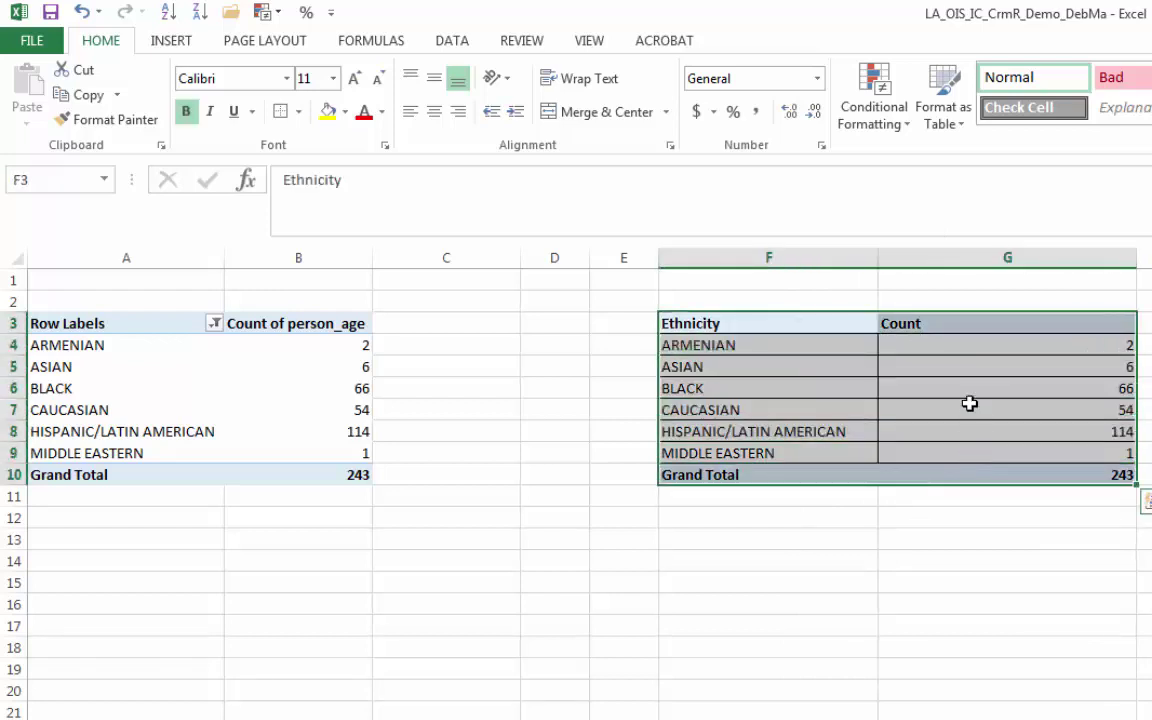
right_click(970, 404)
click(985, 444)
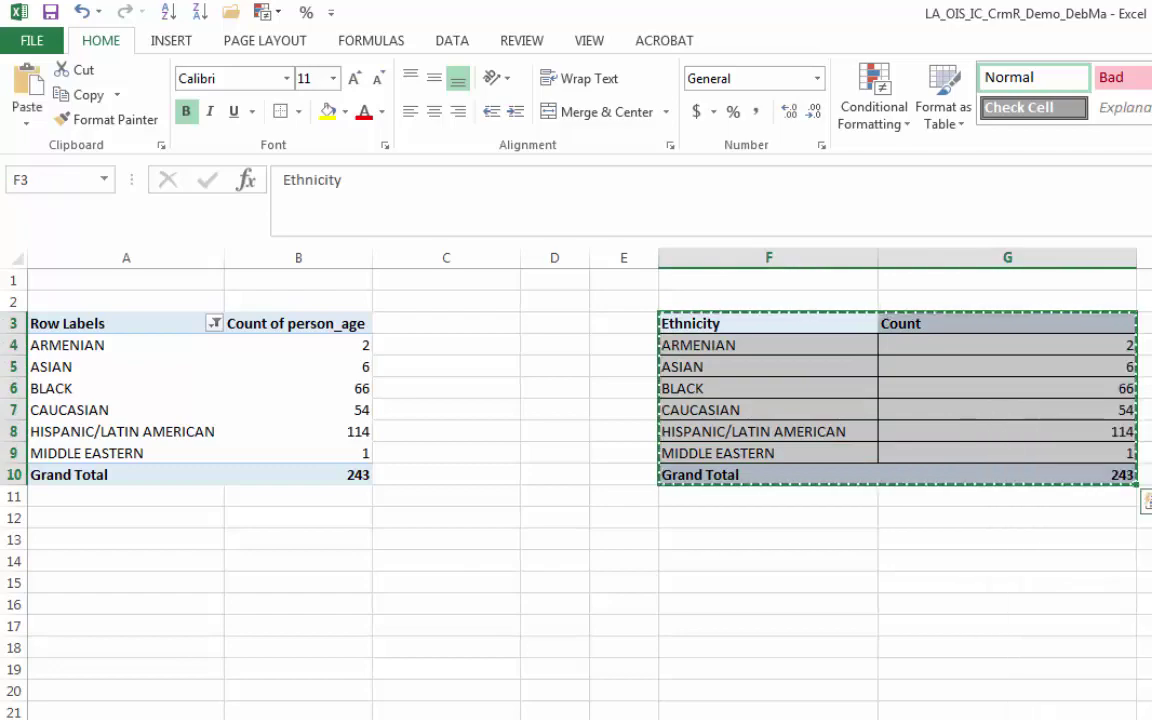
- Switch to the Word thesis template and paste the table with its source formatting in a new paragraph after "interdum at tortor."
key(alt+Tab)
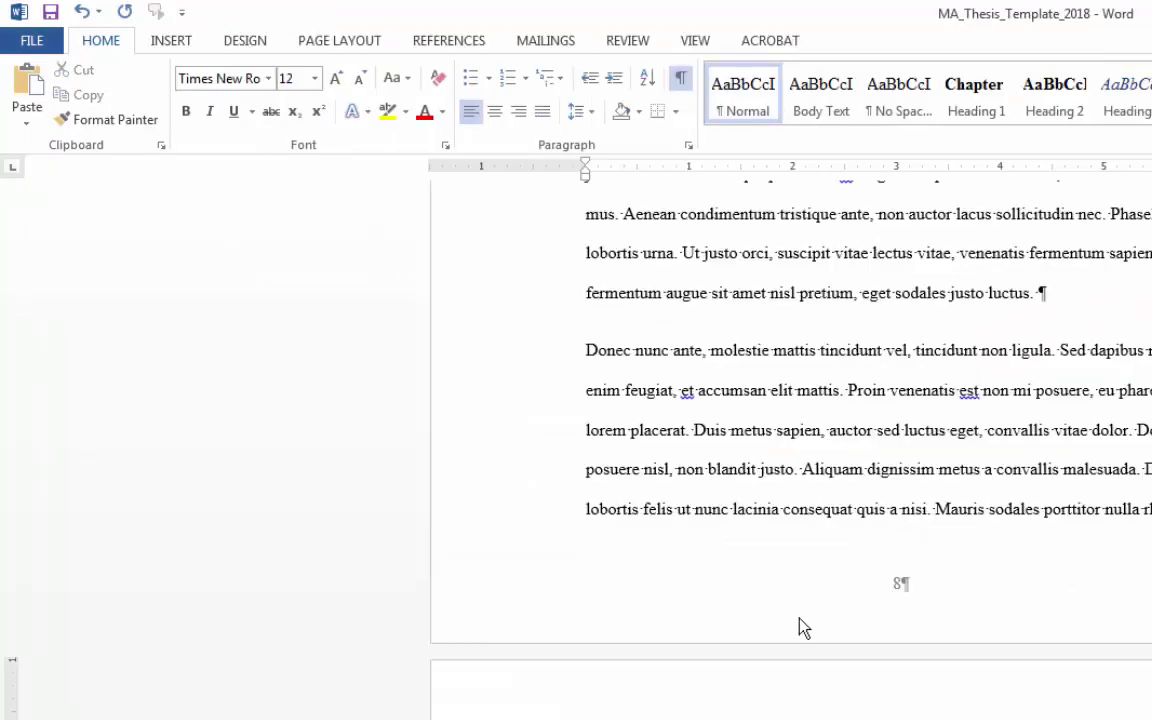
click(666, 589)
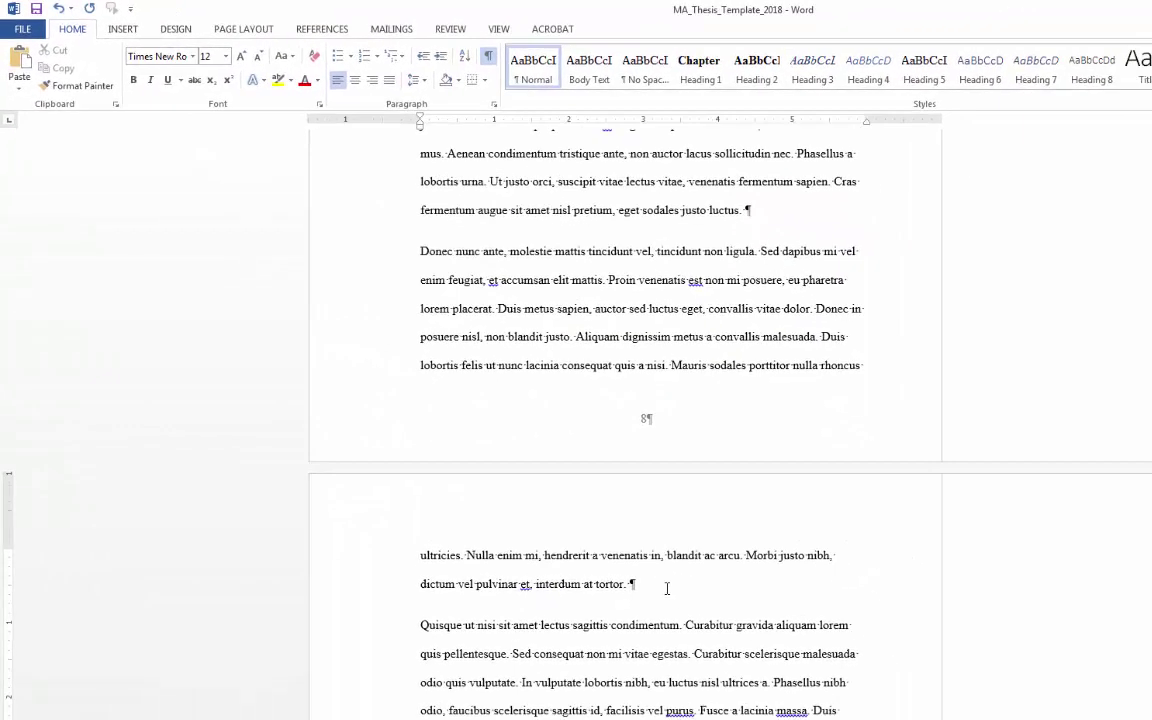
key(Return)
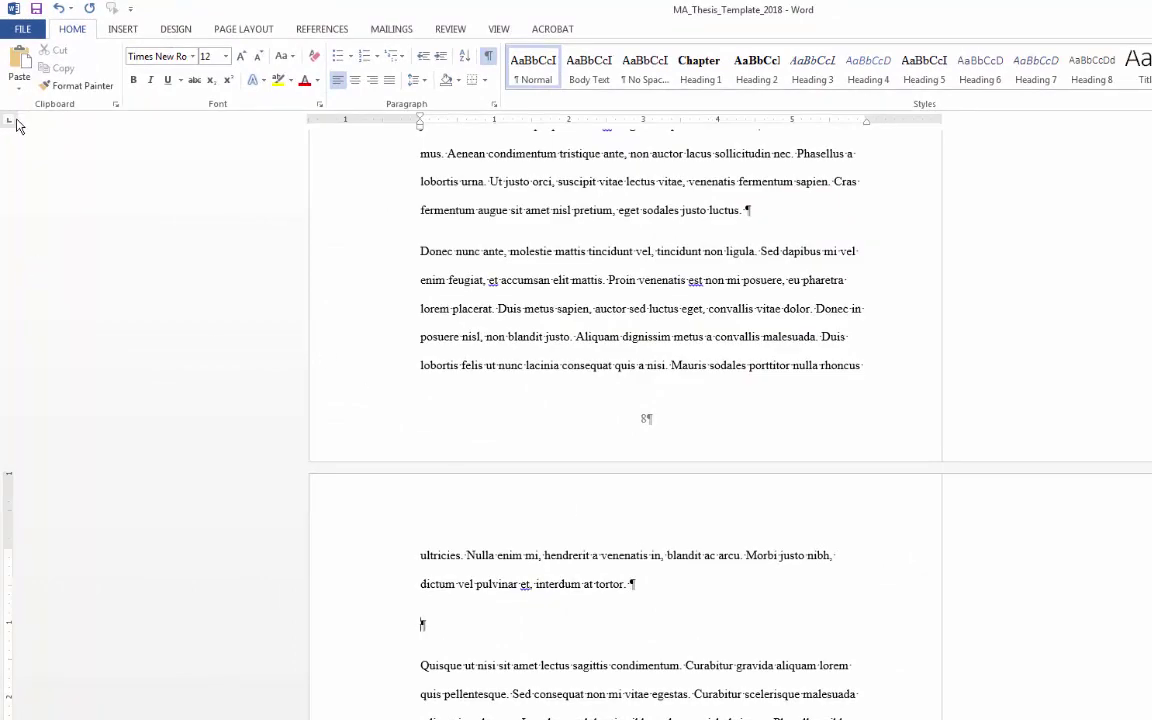
click(19, 89)
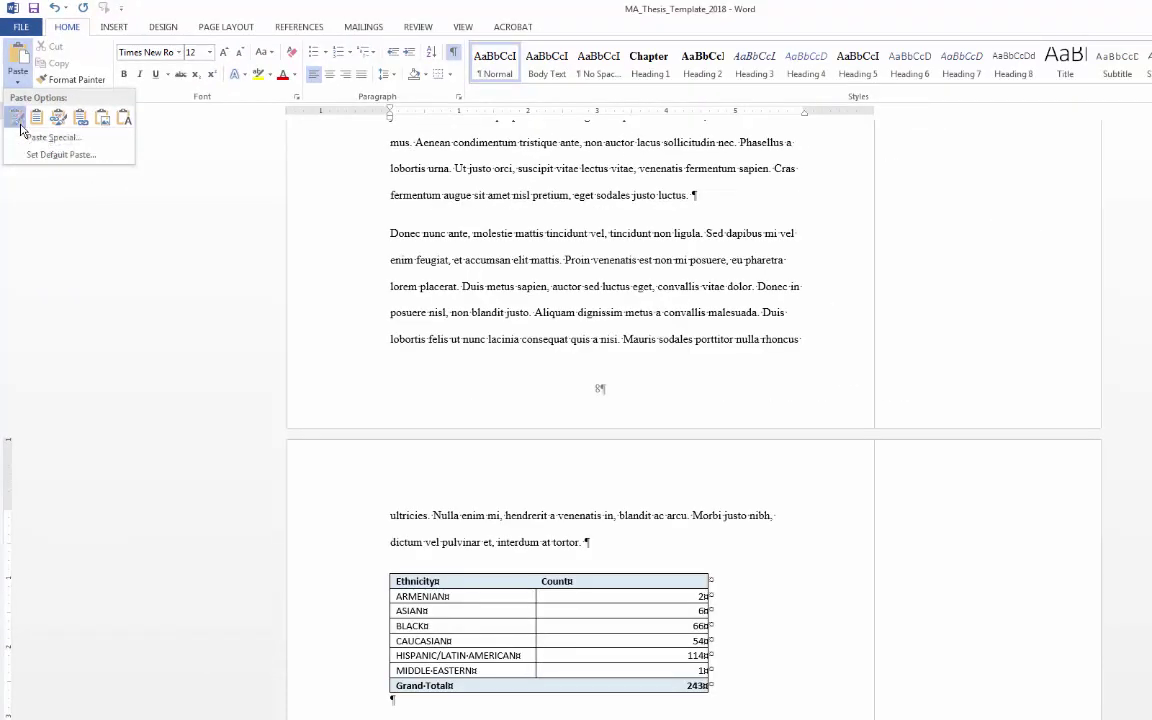
click(19, 121)
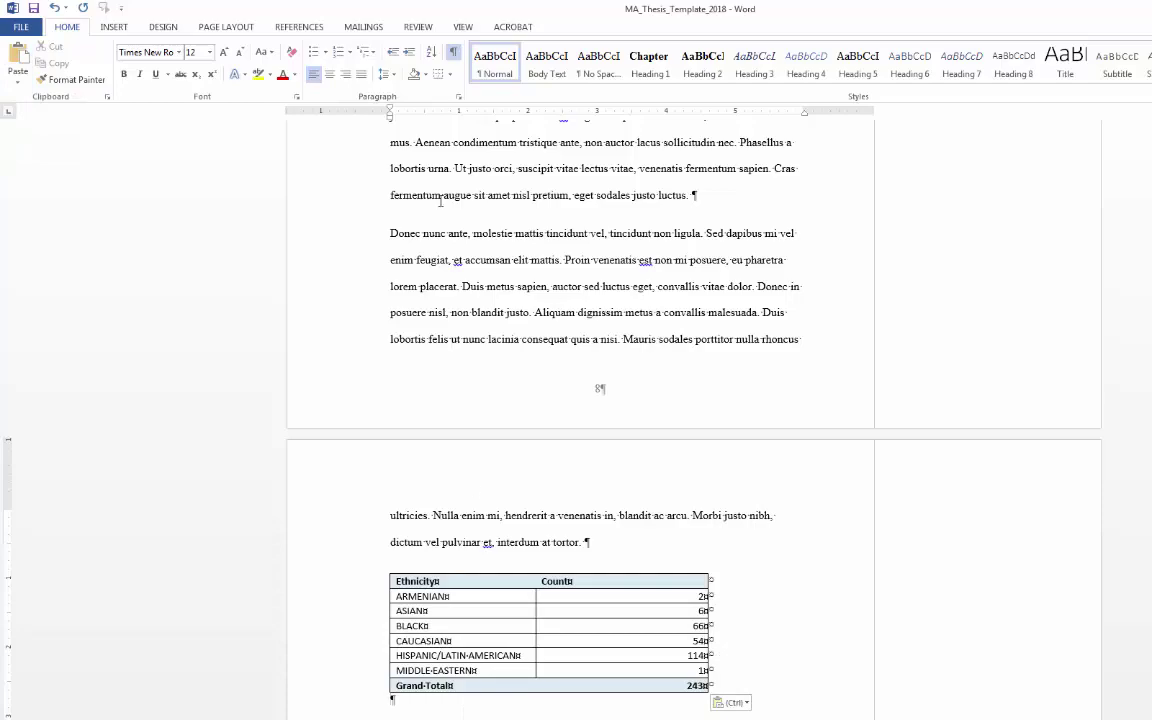
- Hide the document's formatting marks and show them again
click(463, 597)
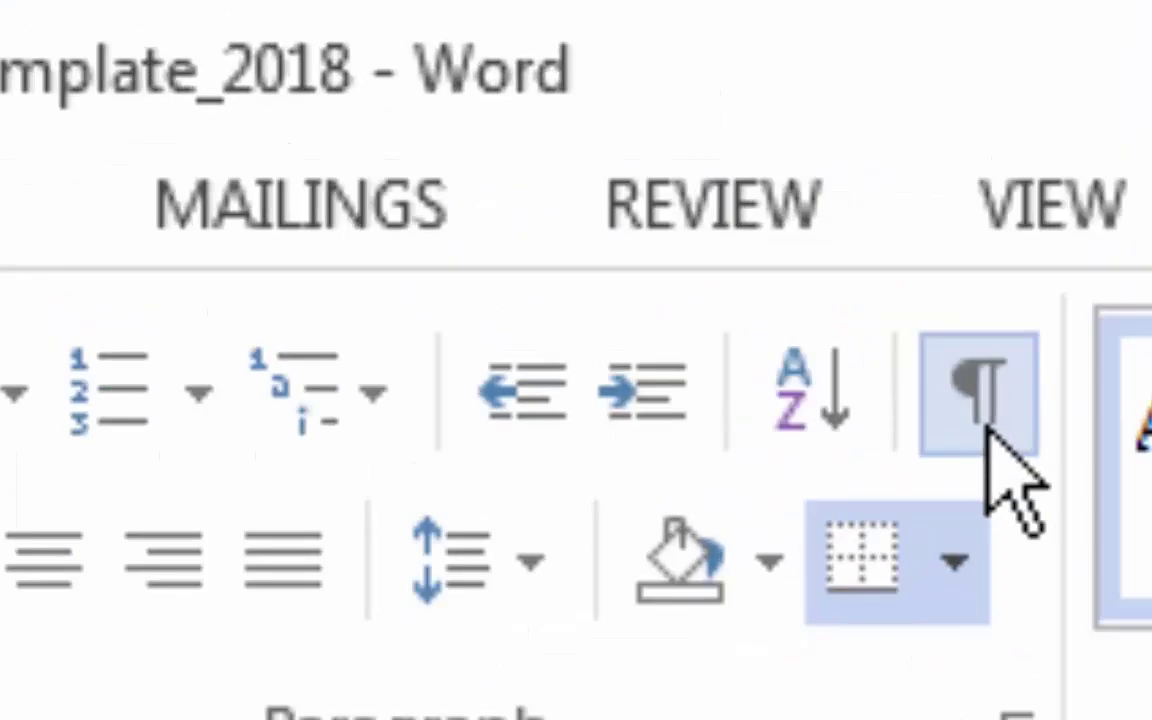
click(985, 425)
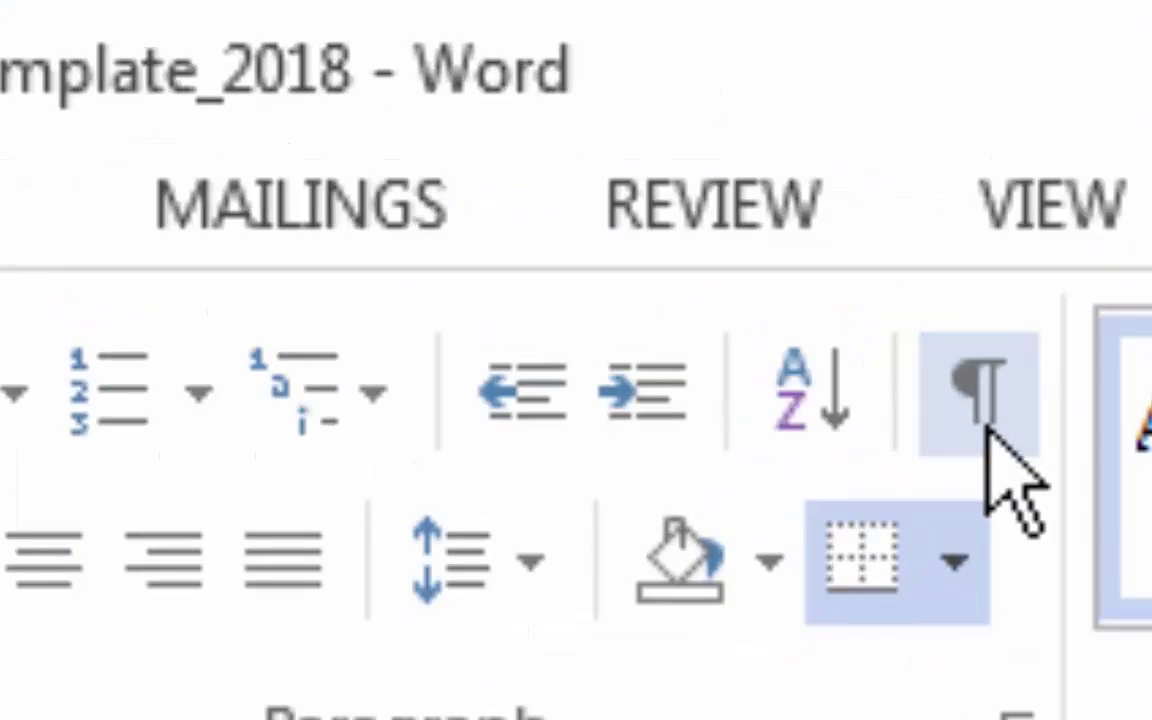
click(985, 425)
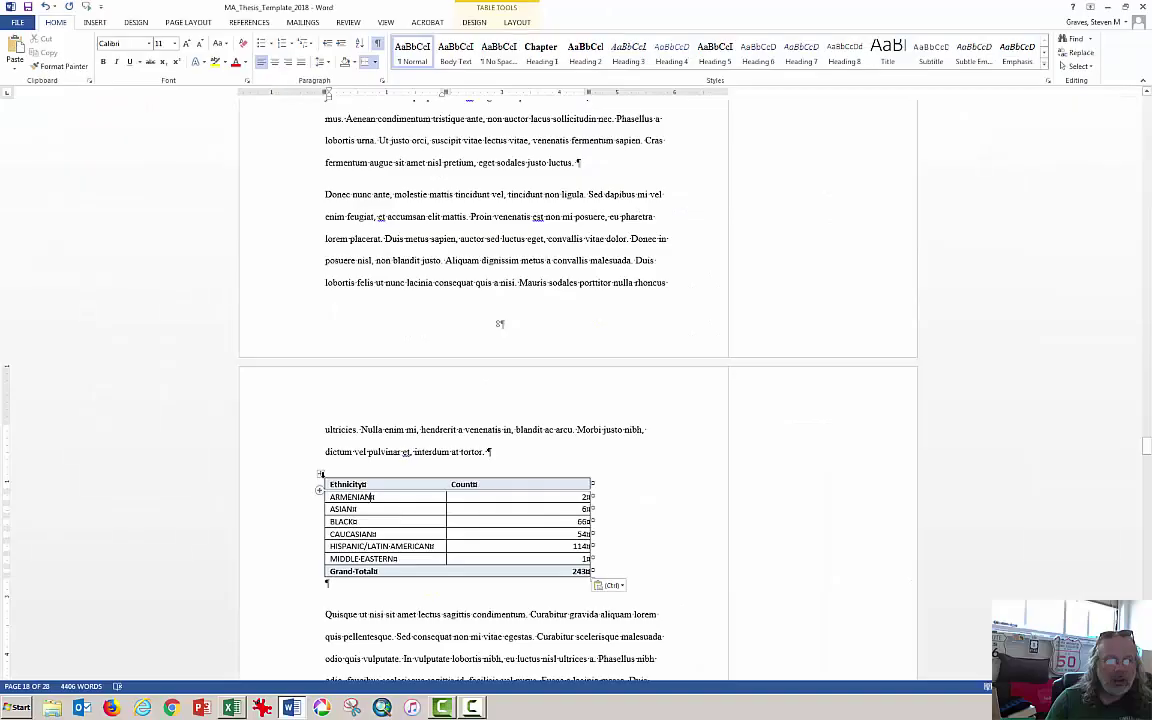
click(609, 473)
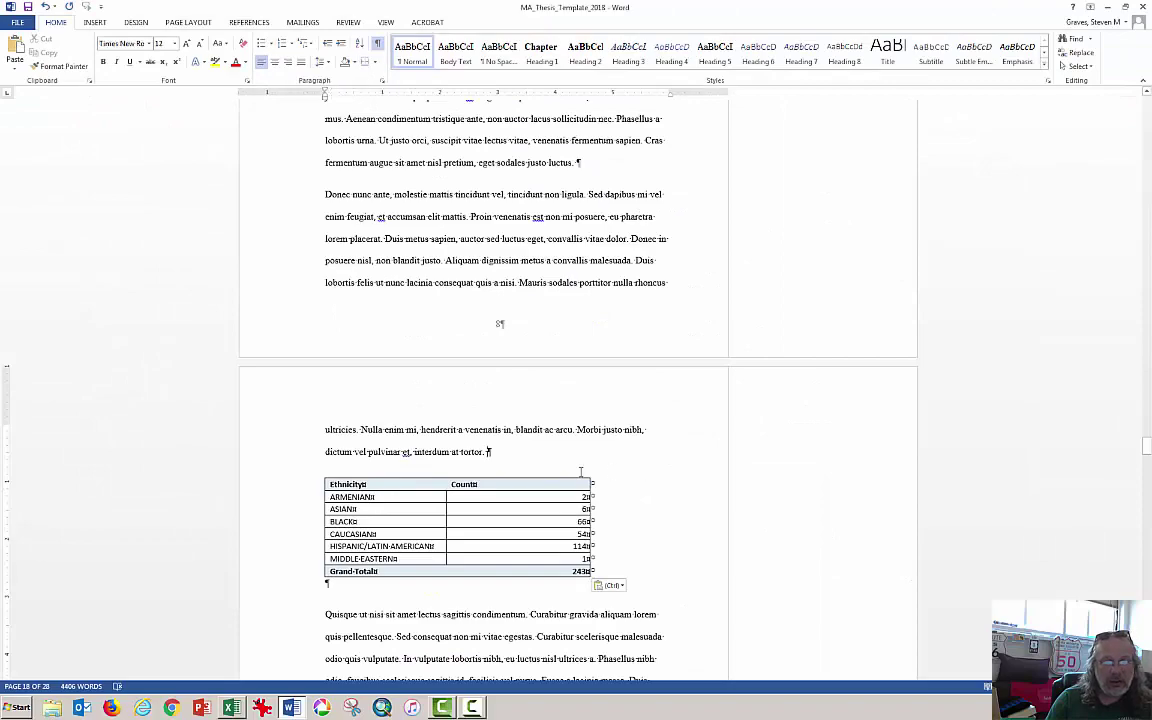
- Select the whole Ethnicity table and apply the plain table style with italic headings and a right-aligned first column
click(319, 476)
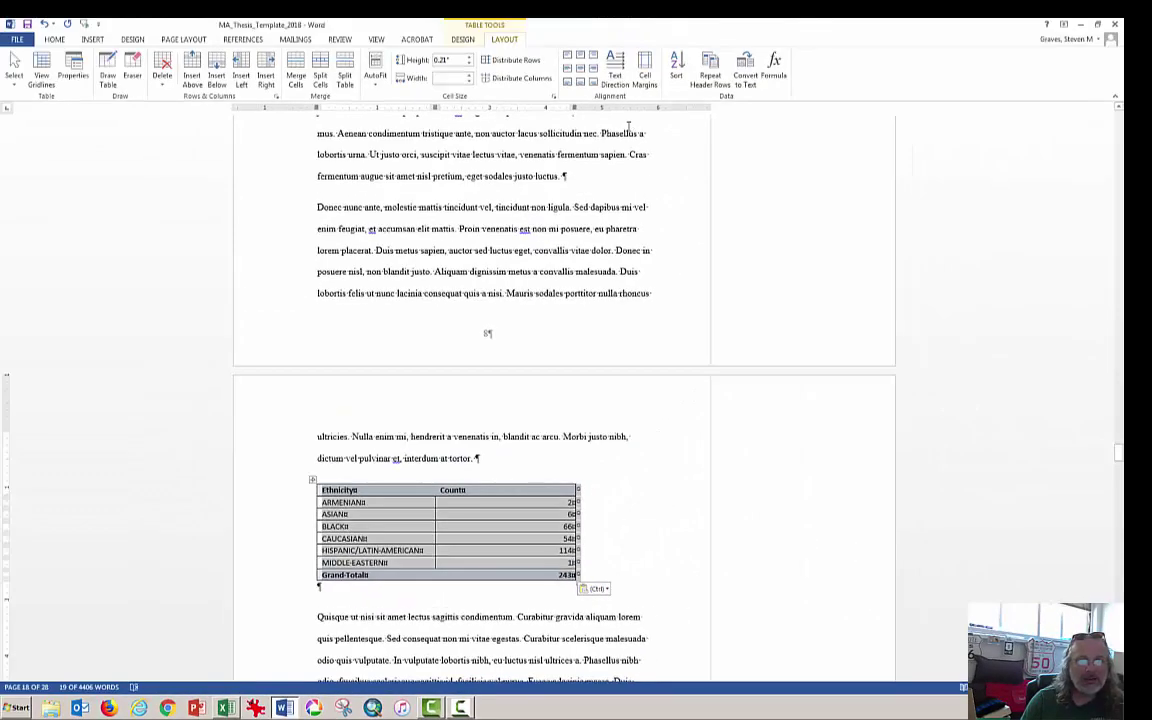
click(463, 40)
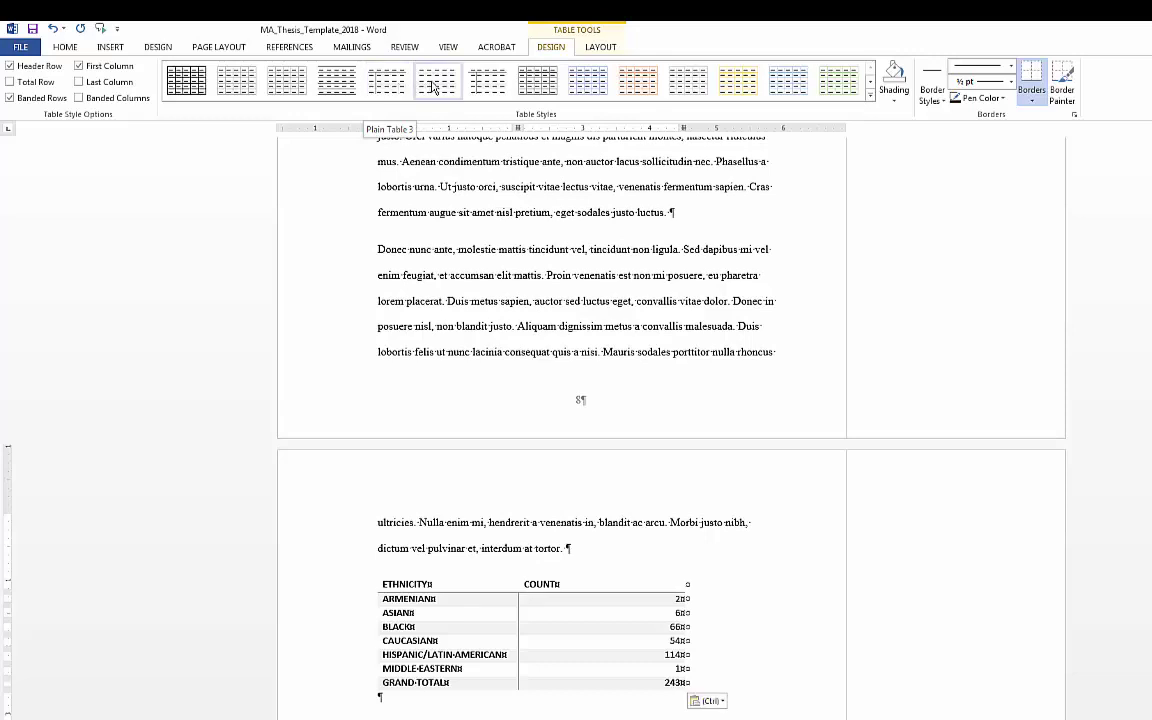
click(485, 85)
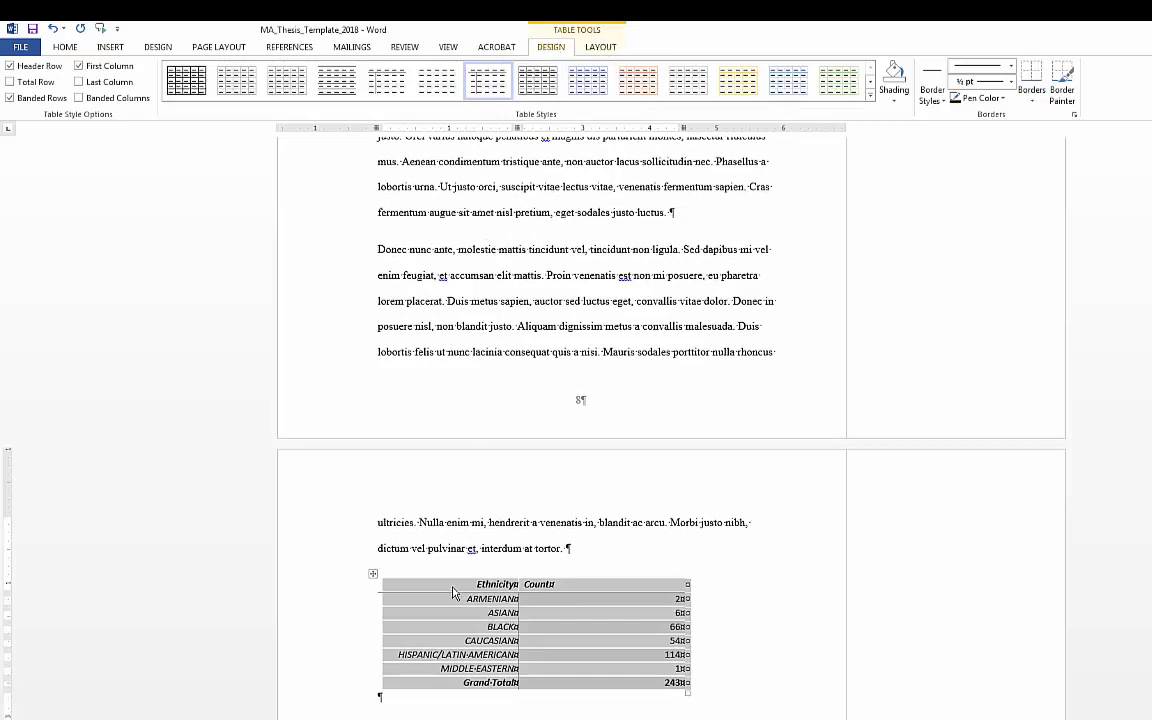
- Insert the caption "Table 3.1: Random Table of Data 2. Source: LAPD" below the Ethnicity table, using the Table label
click(373, 573)
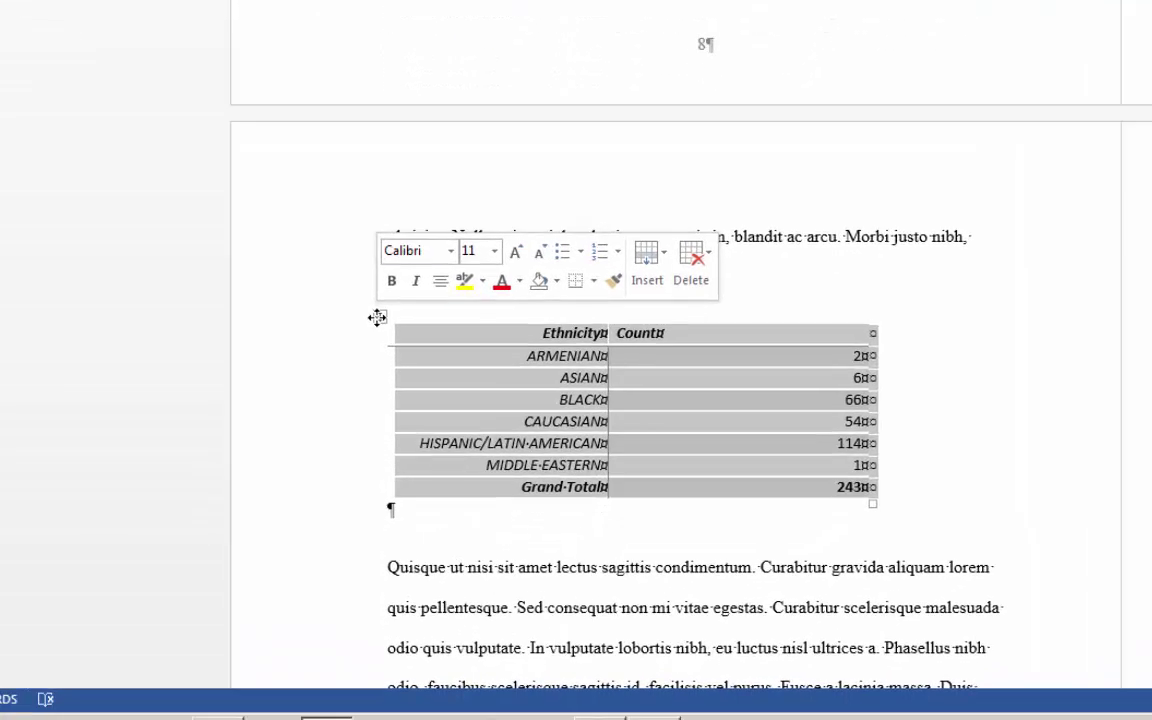
right_click(377, 317)
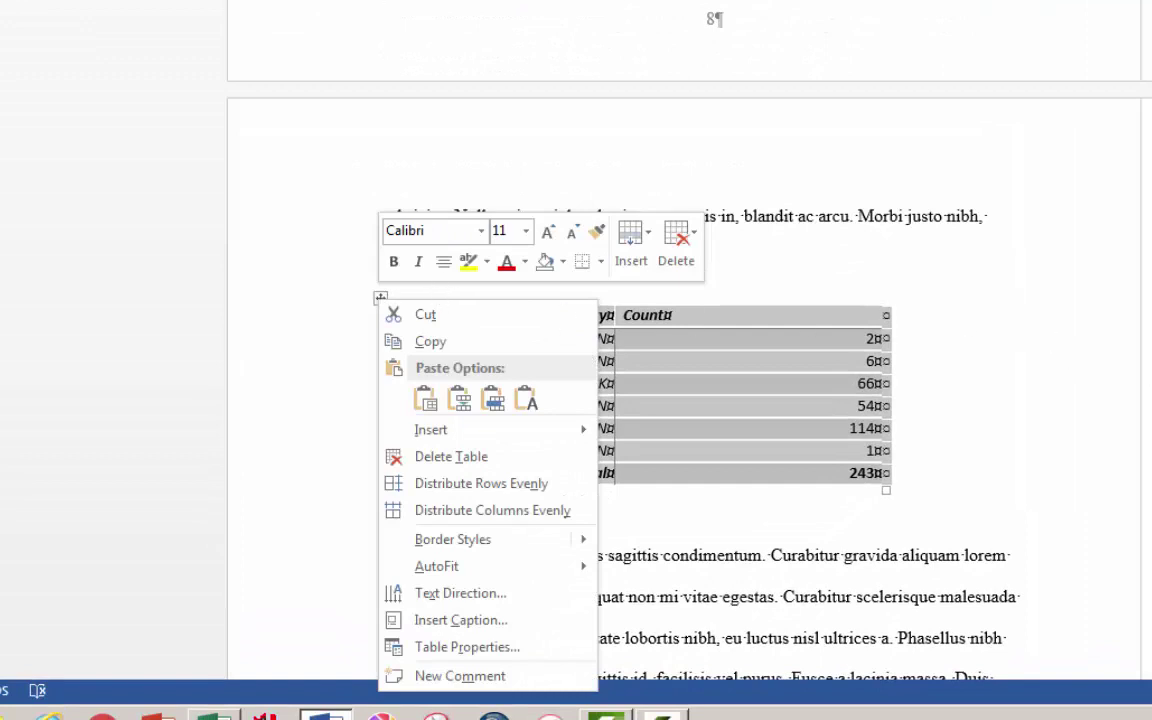
click(820, 267)
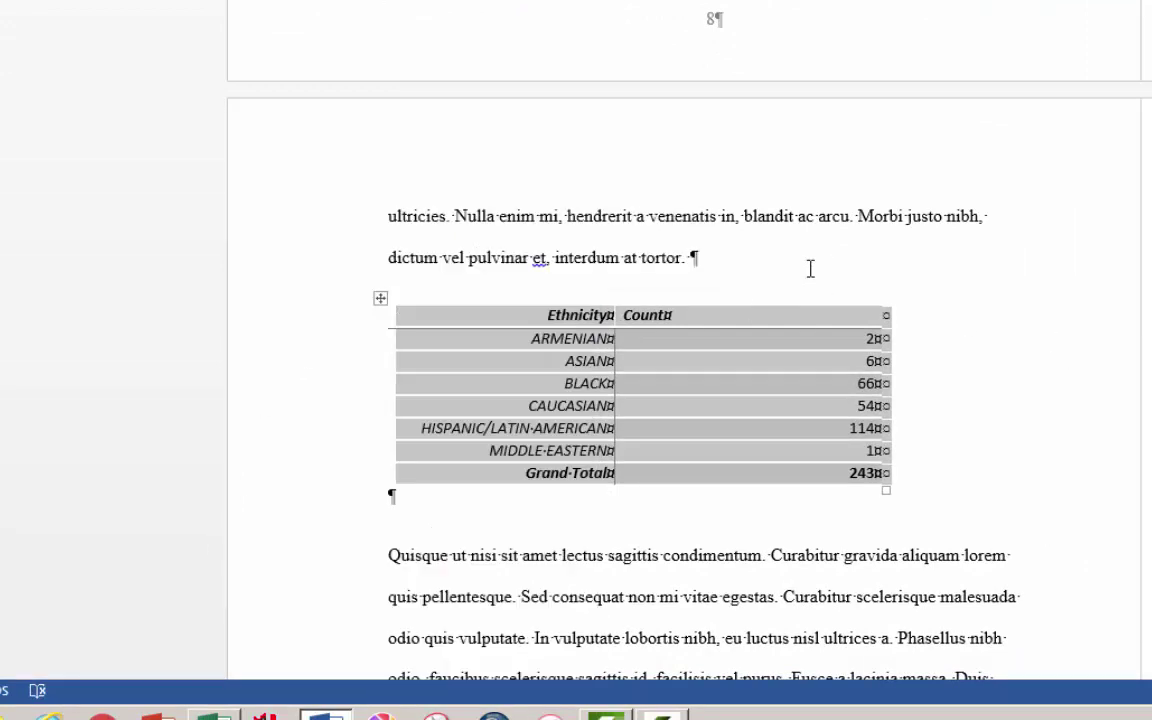
right_click(380, 302)
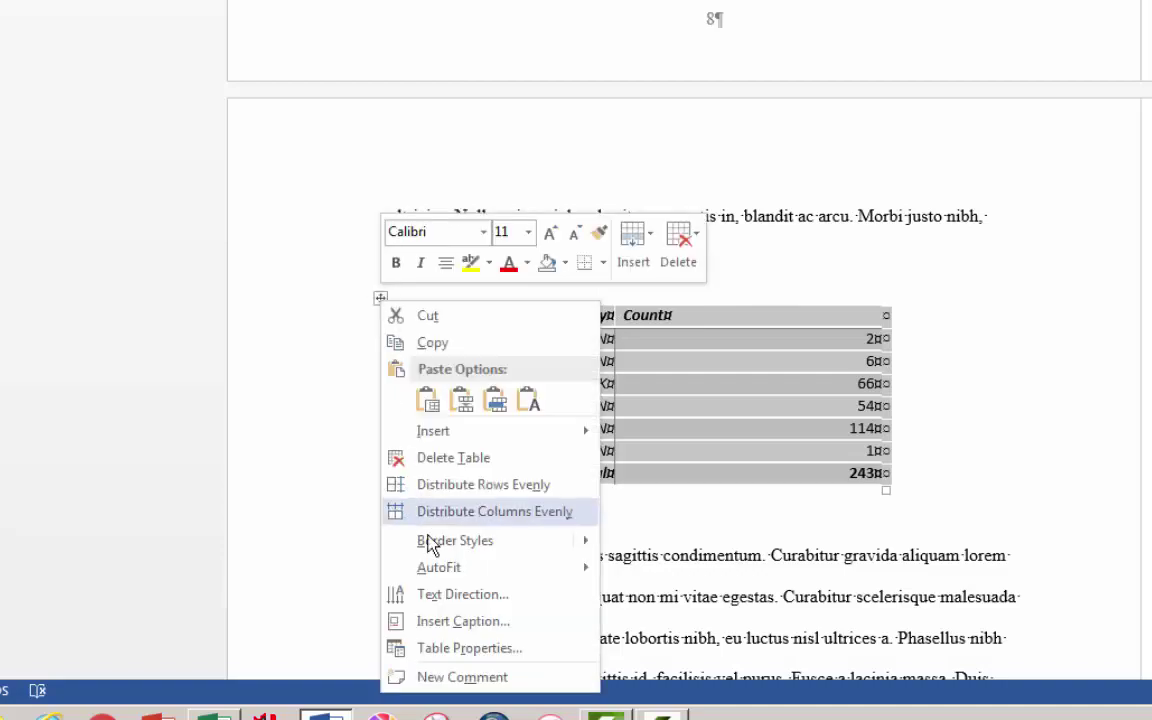
click(445, 622)
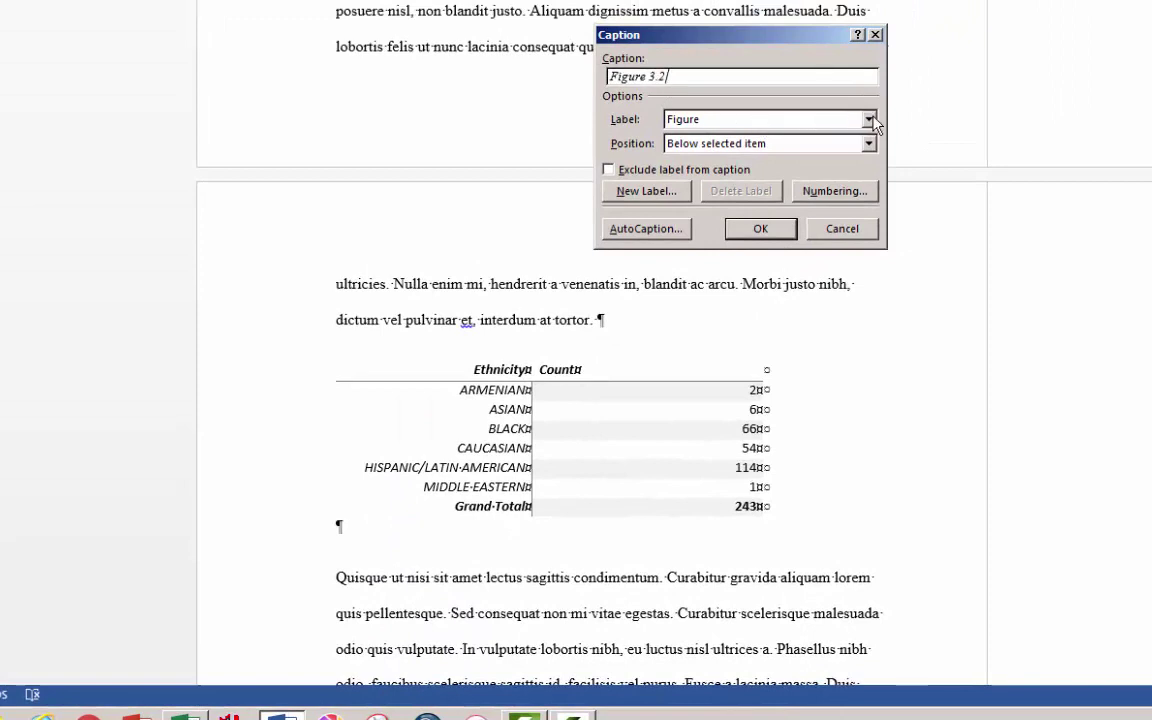
click(868, 119)
click(806, 166)
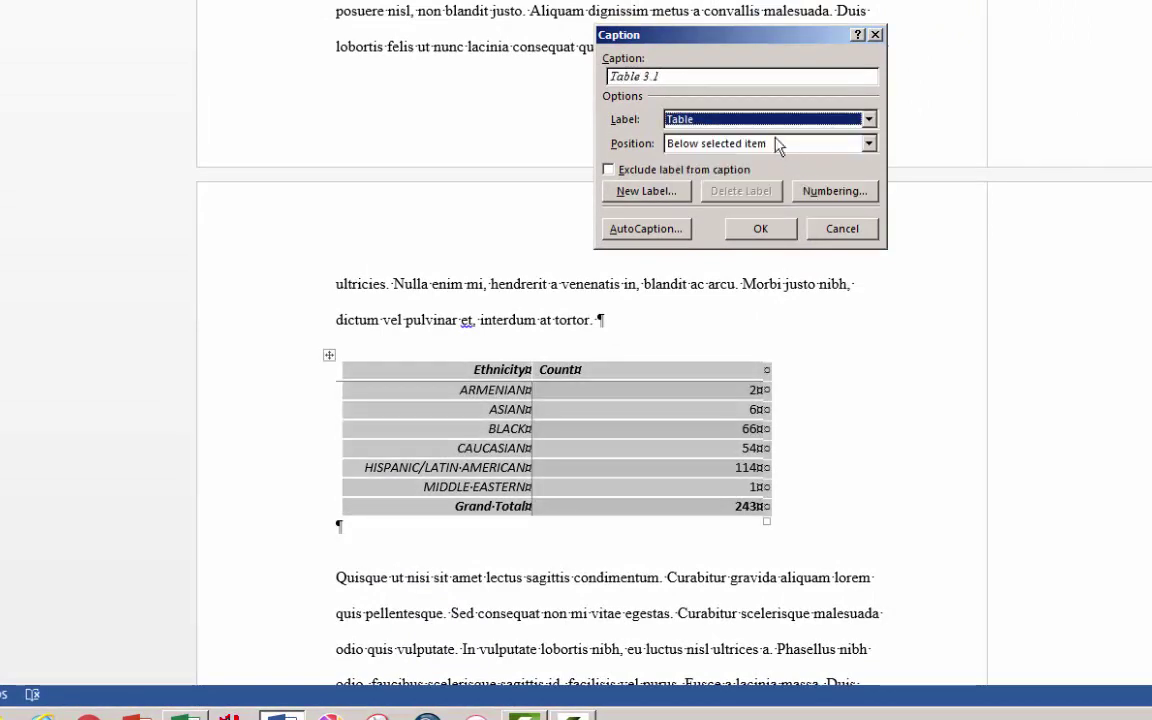
click(722, 78)
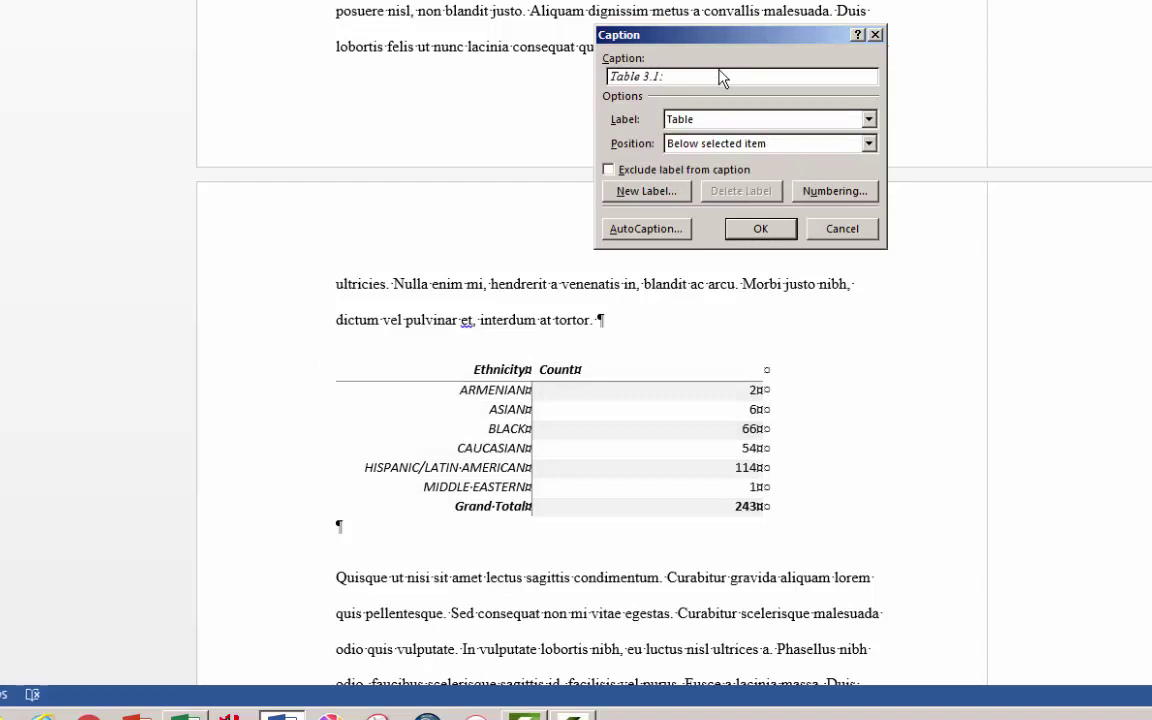
text(: Random Table of Data 2)
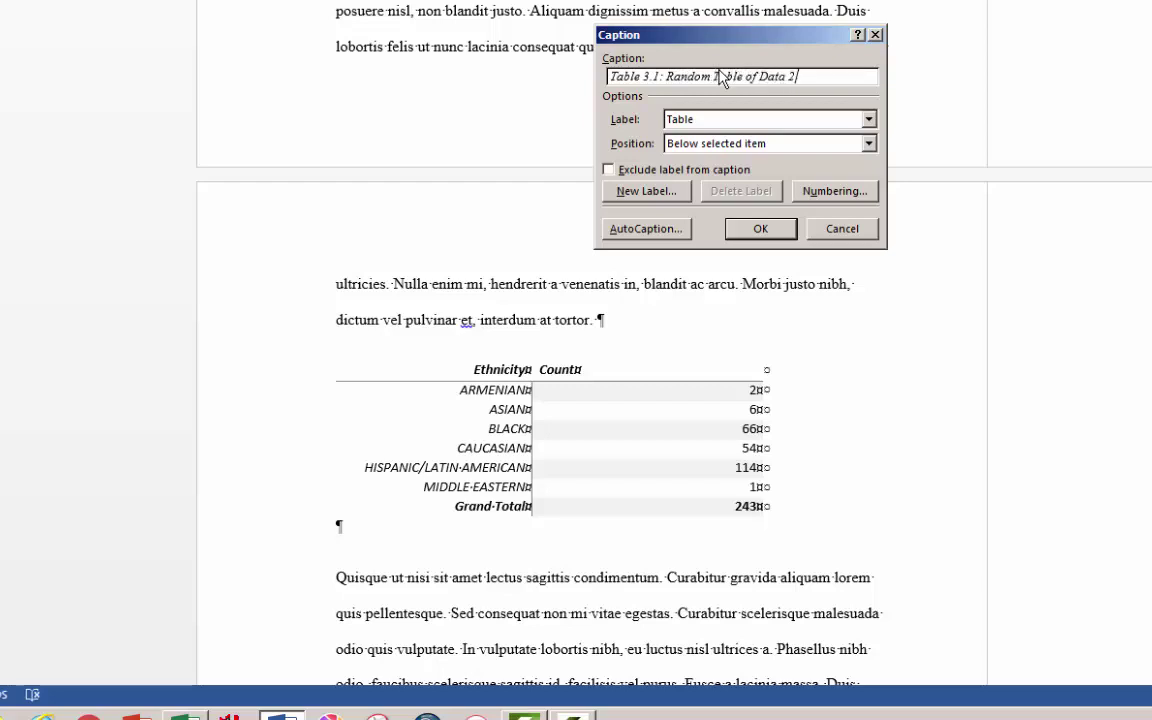
text(. Source: LAPD)
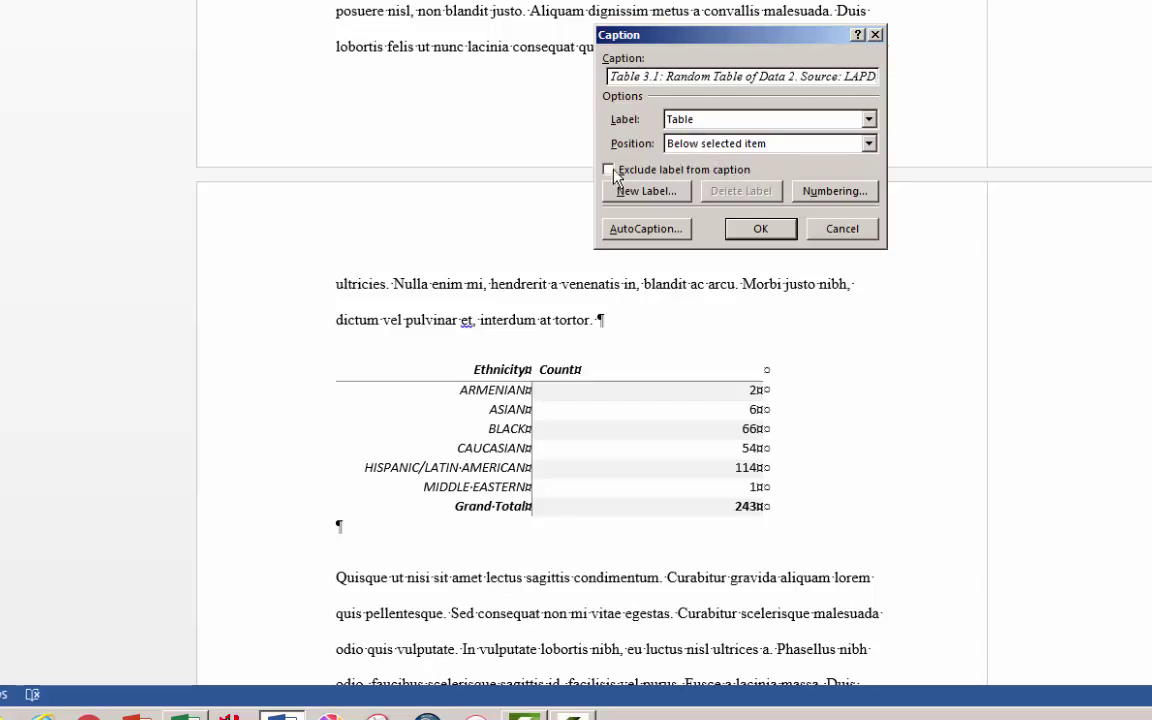
click(745, 228)
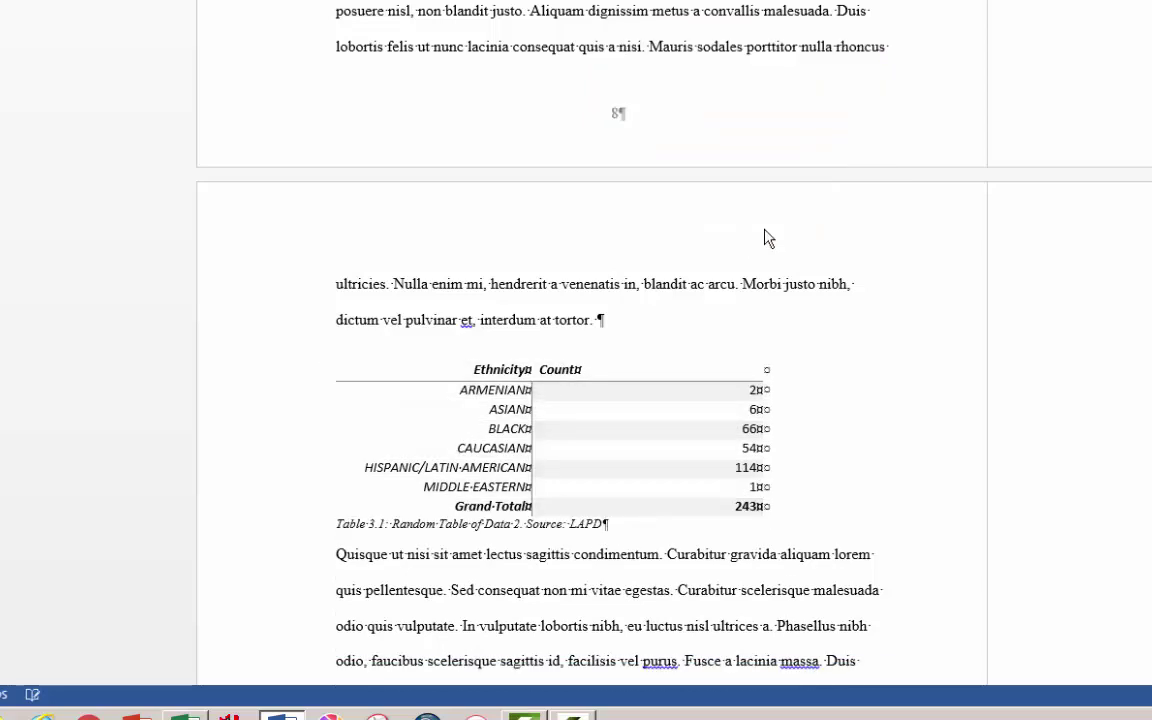
- Examine the Ethnicity table together with its new caption, including the caption's number and source text
click(450, 449)
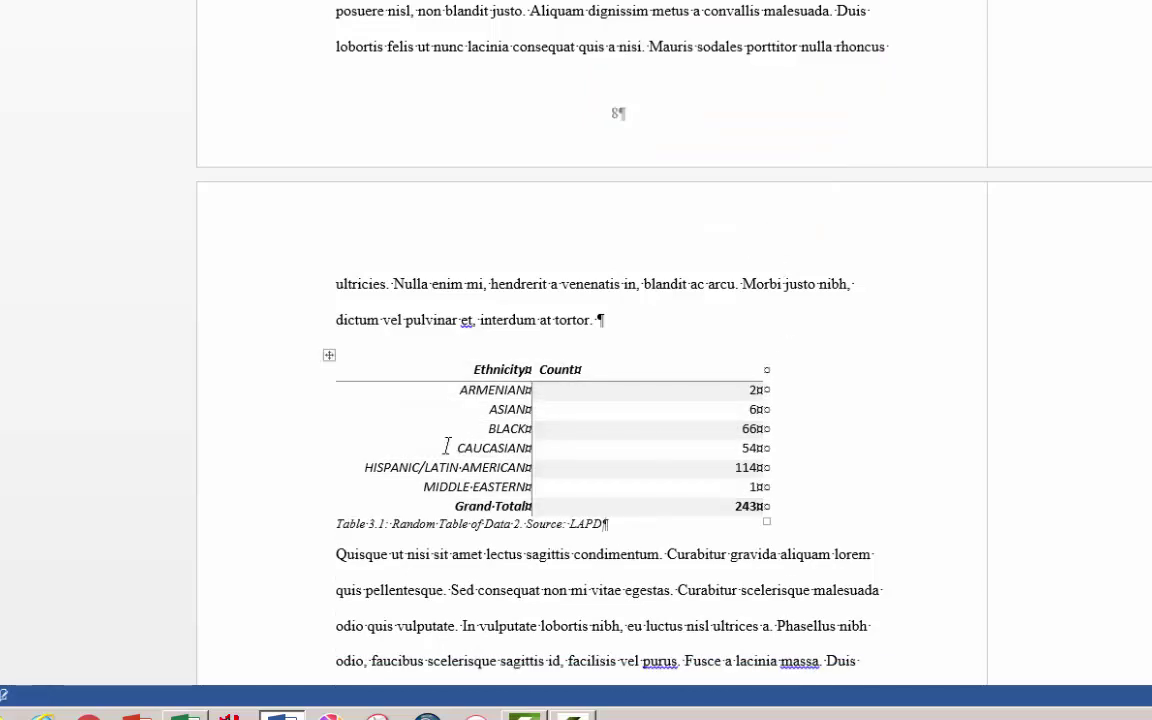
click(325, 357)
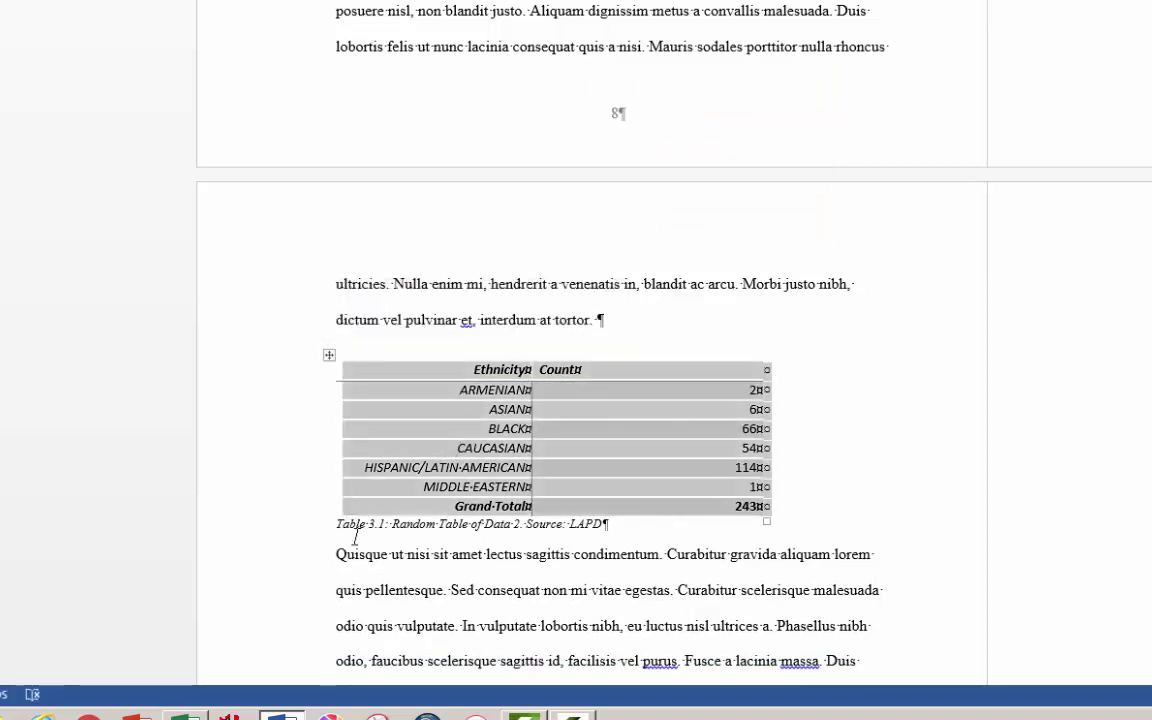
click(392, 524)
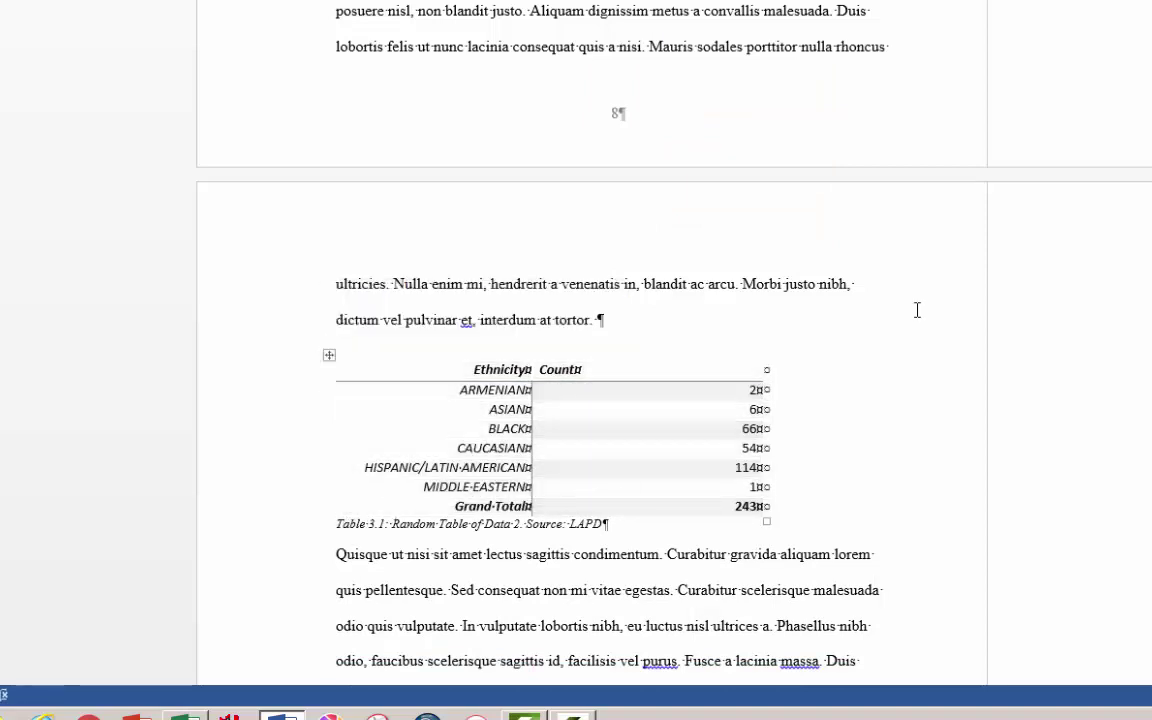
scroll(916, 307, up, 1)
scroll(846, 311, down, 2)
scroll(828, 362, down, 5)
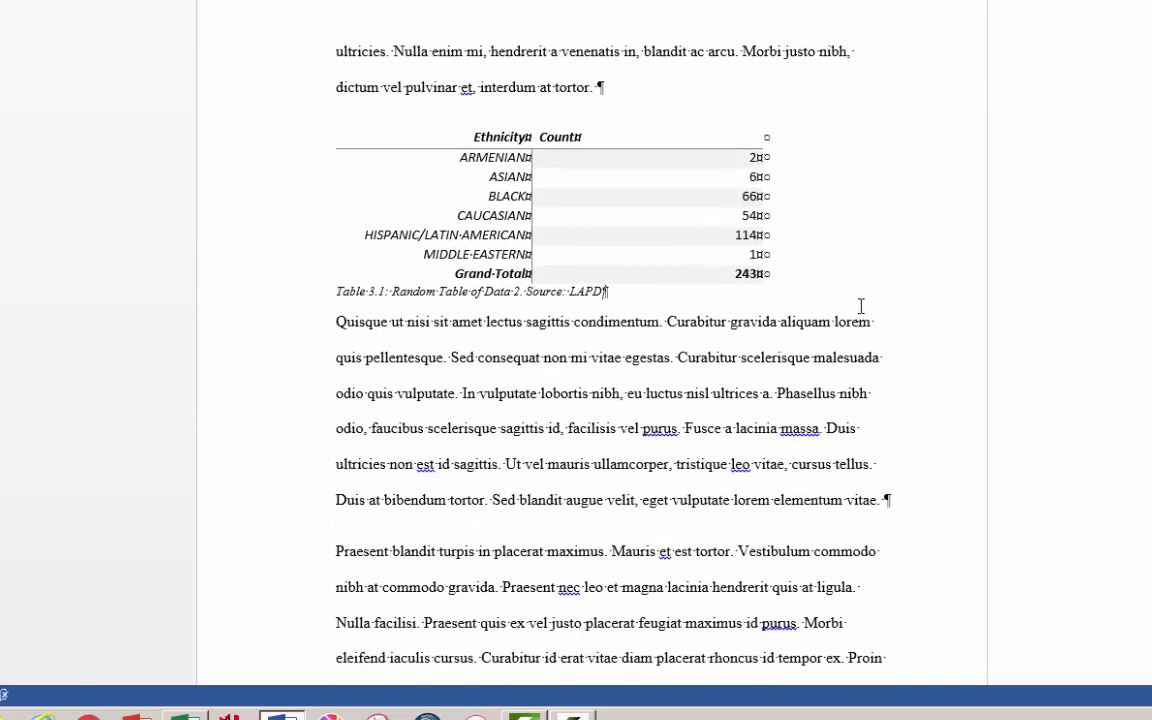
double_click(577, 291)
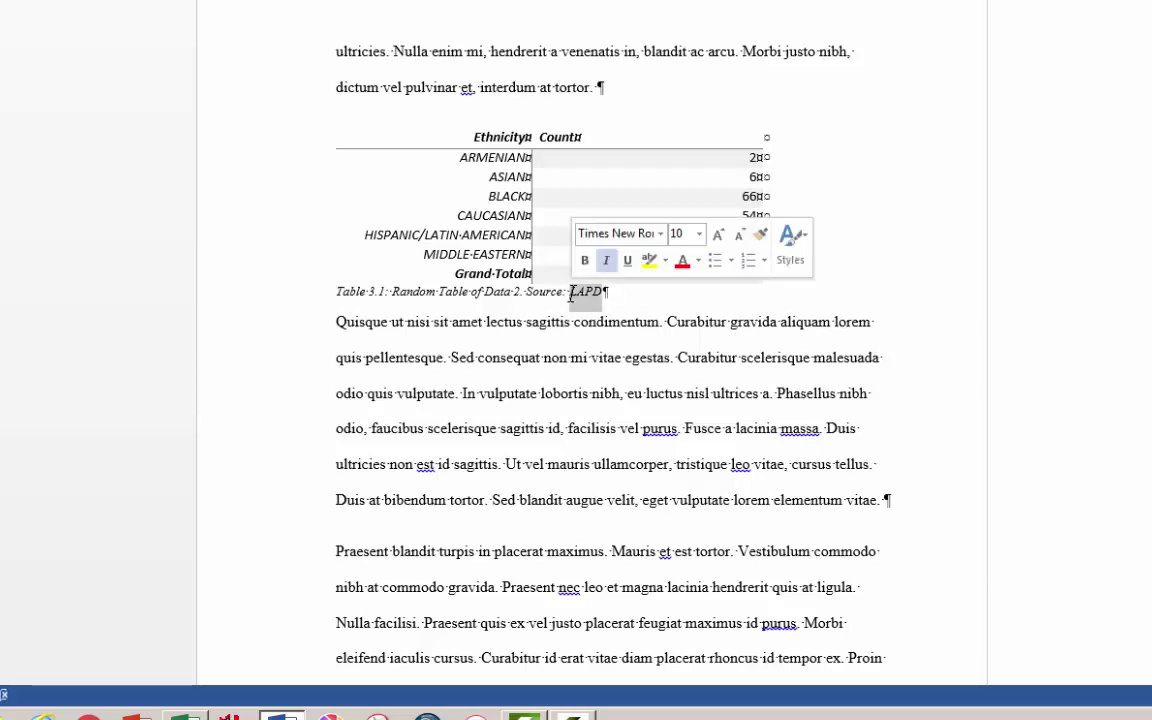
click(369, 291)
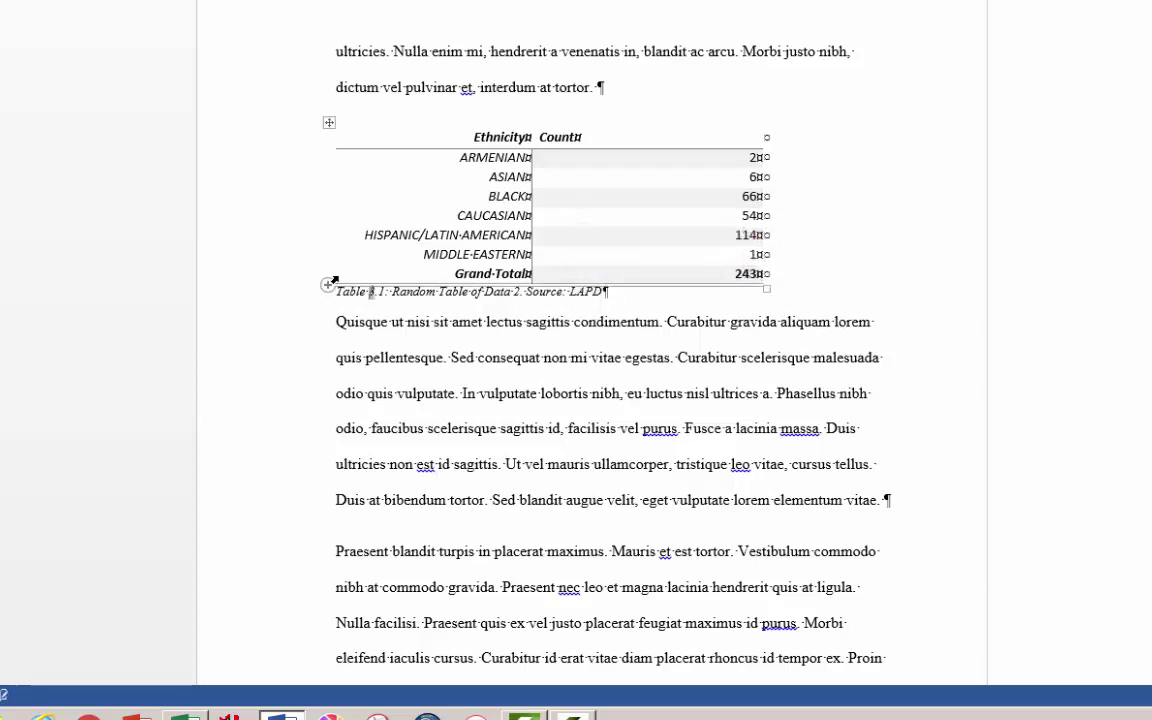
- Add an empty paragraph after the Table 3.1 caption
click(628, 292)
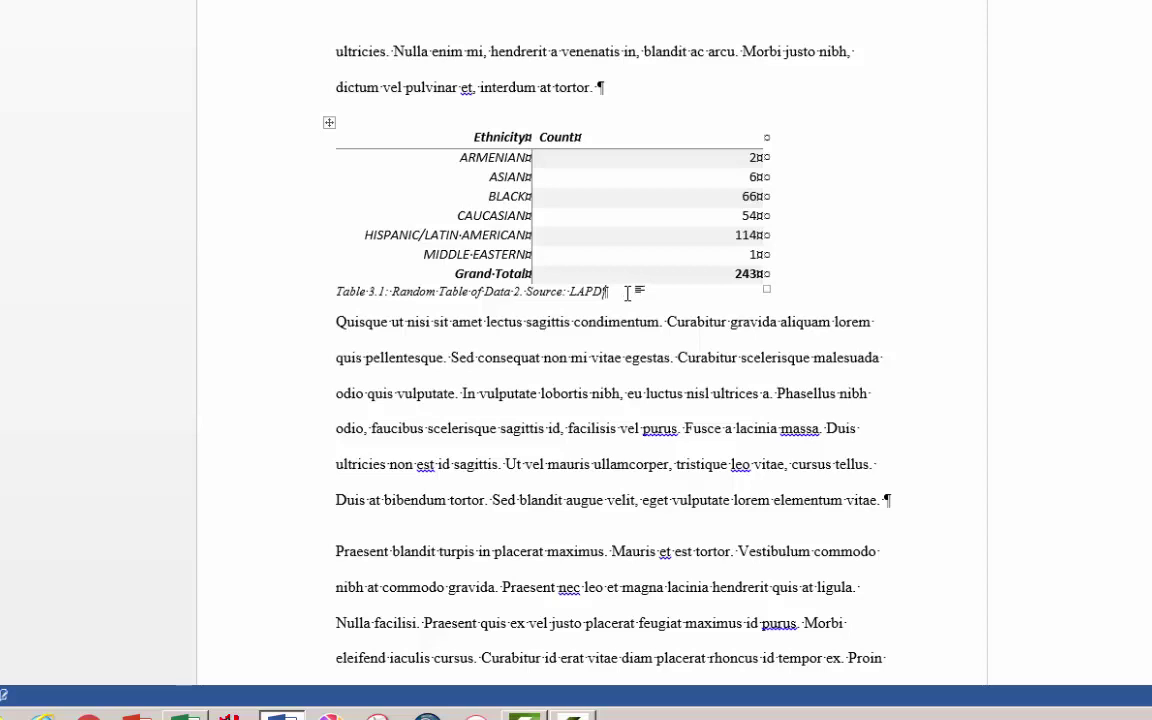
key(Return)
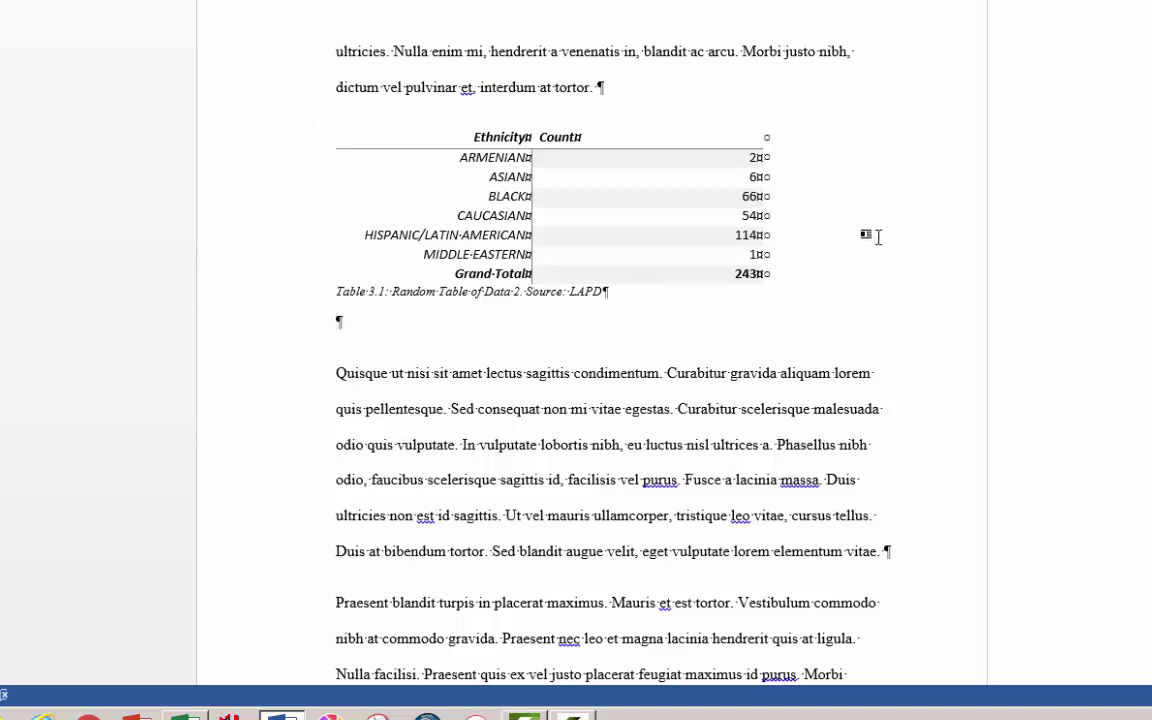
scroll(865, 263, up, 5)
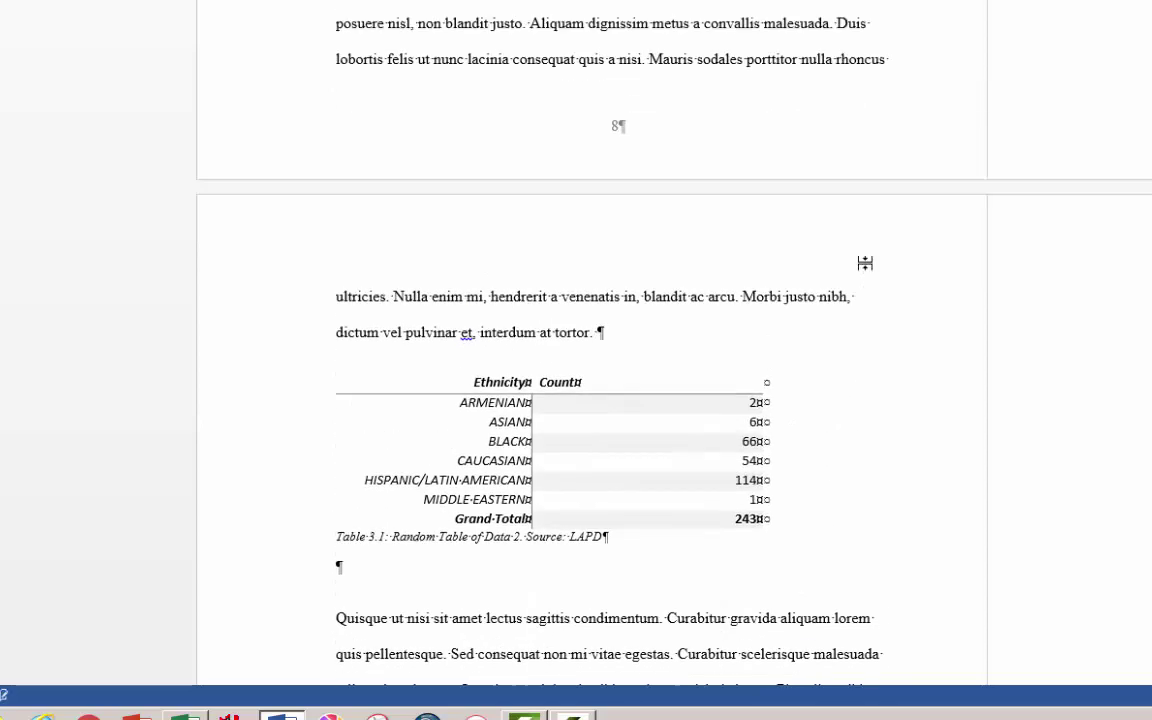
scroll(867, 263, down, 3)
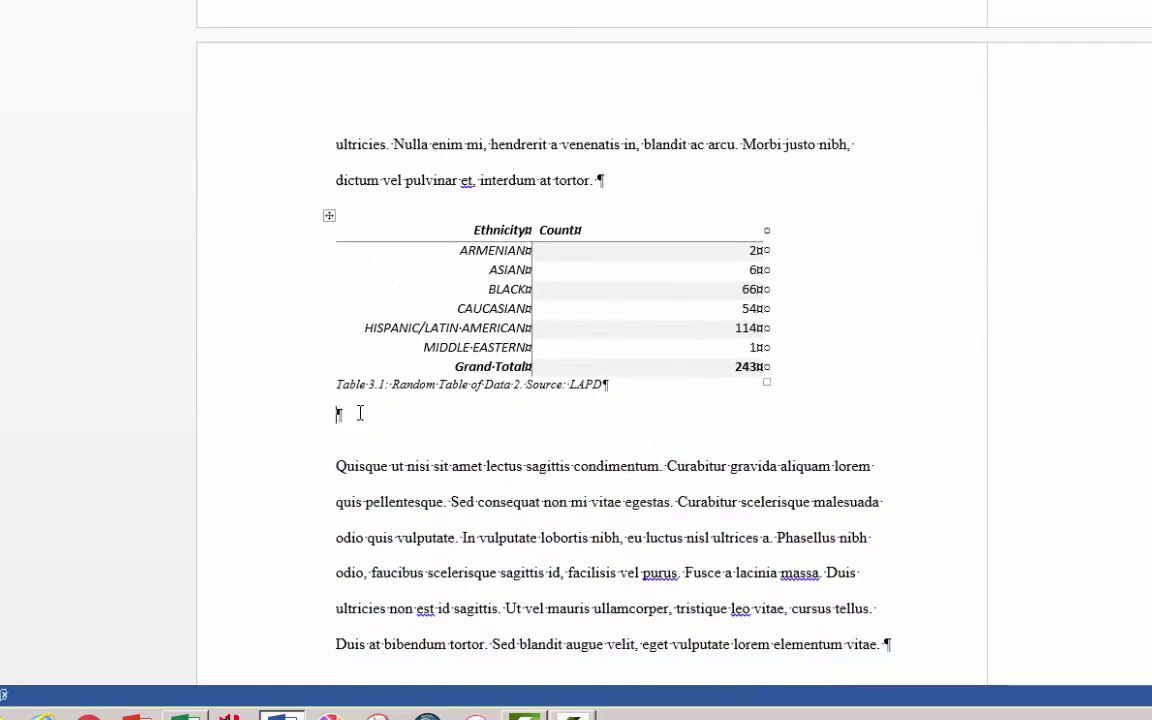
- Try pasting the copied Excel table as text only in the empty paragraph, and replace that with a picture paste
right_click(358, 427)
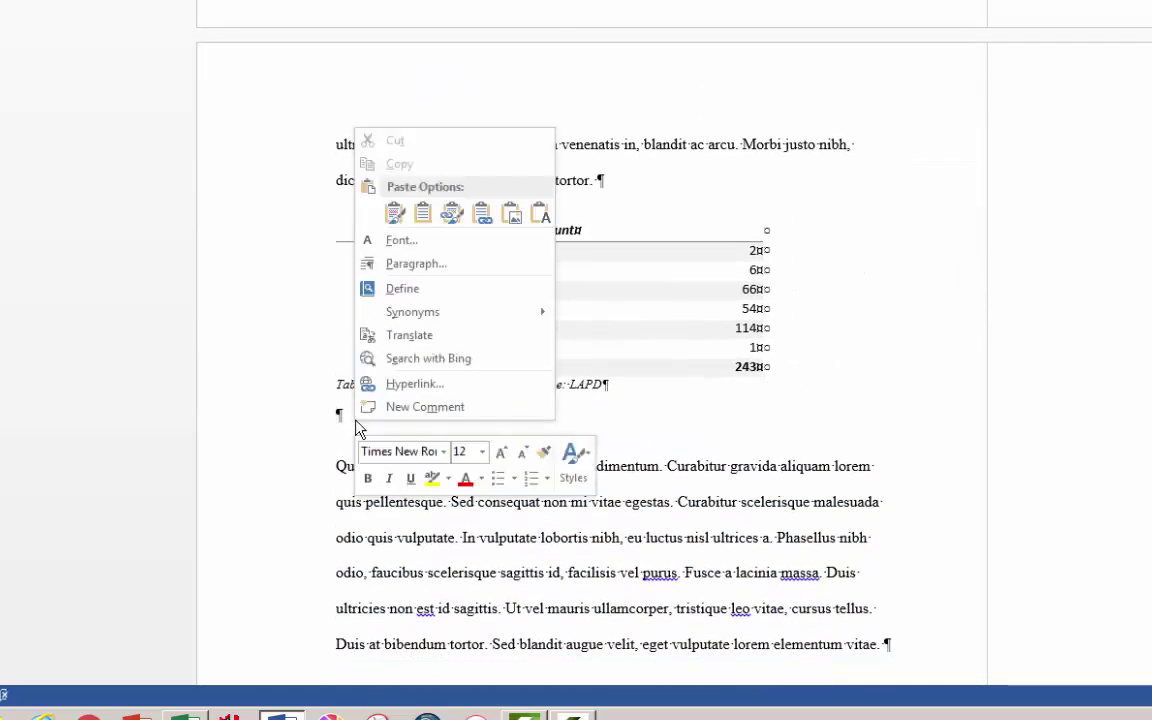
click(540, 213)
scroll(548, 419, down, 3)
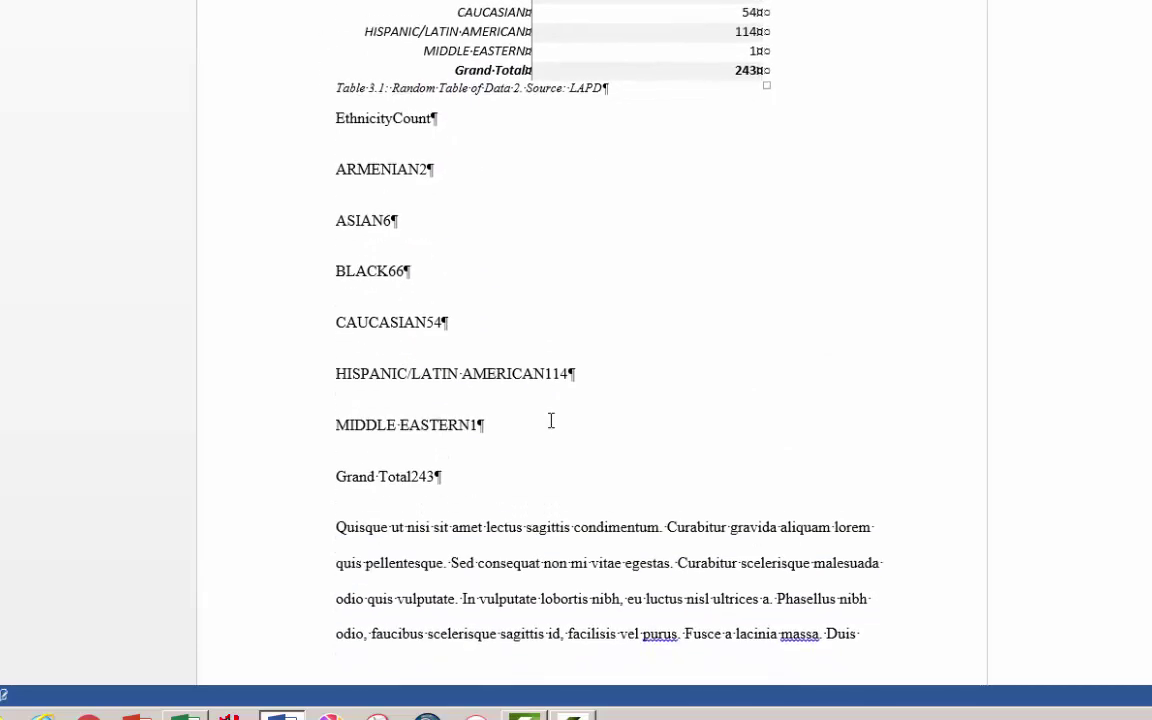
key(ctrl+z)
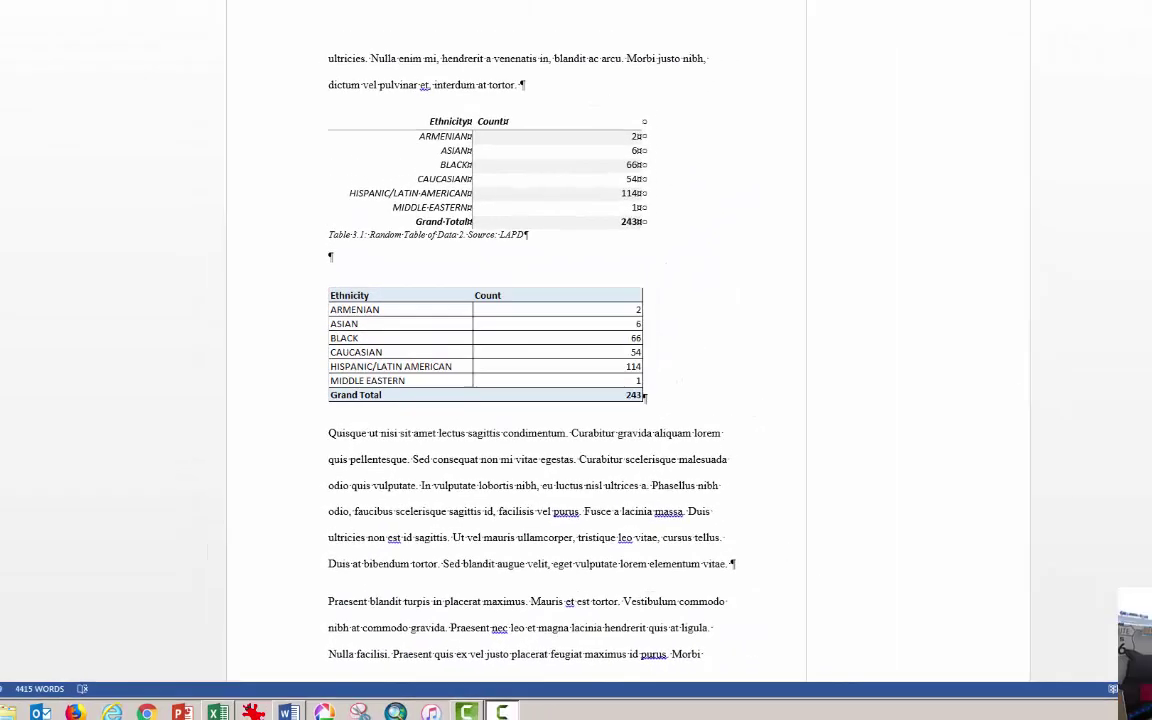
- Paste a second copy of the table as a bitmap with Paste Special and delete that copy
click(13, 62)
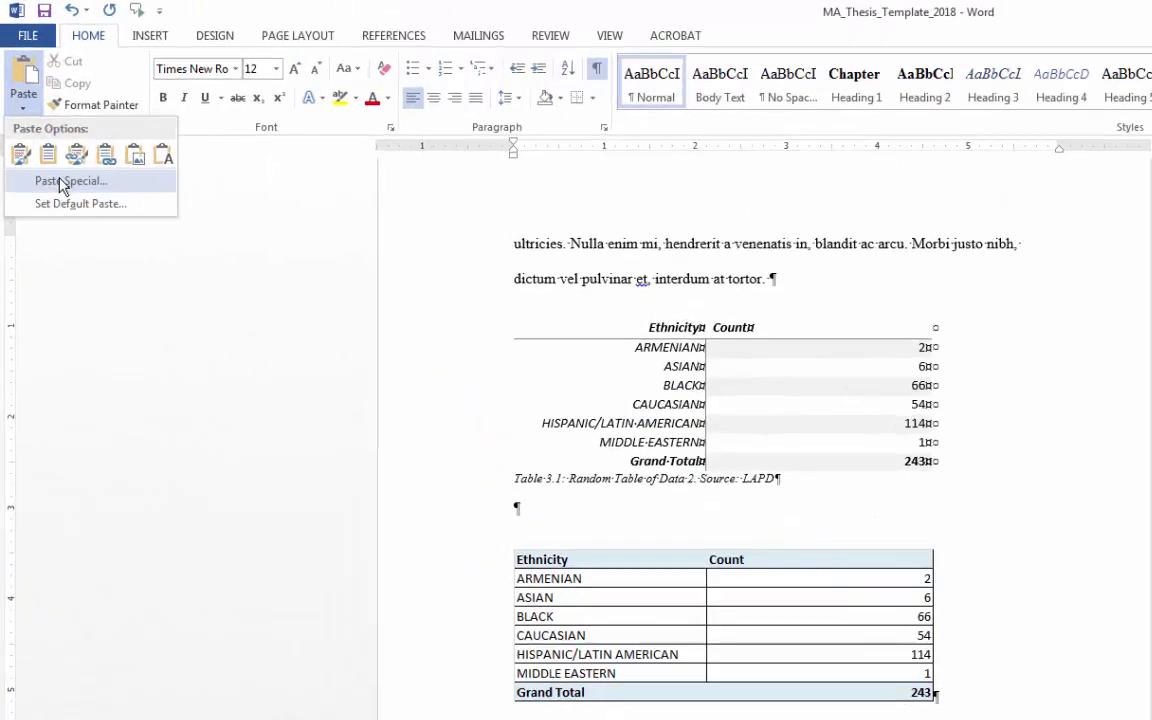
click(60, 181)
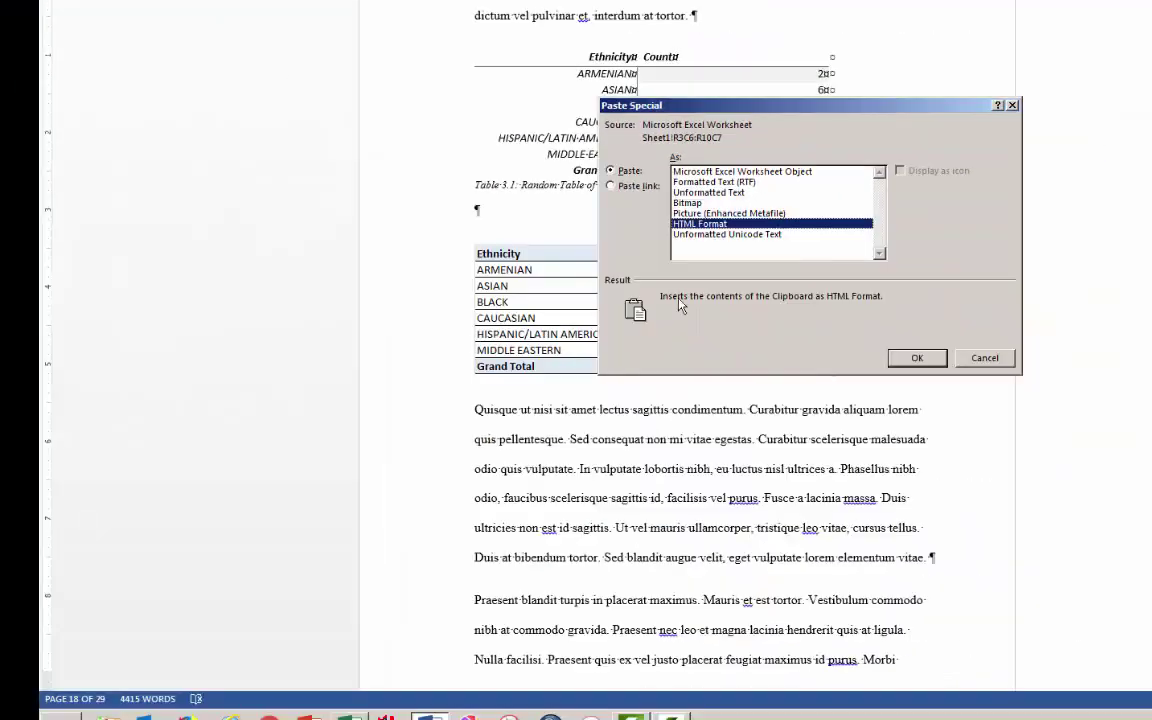
click(720, 203)
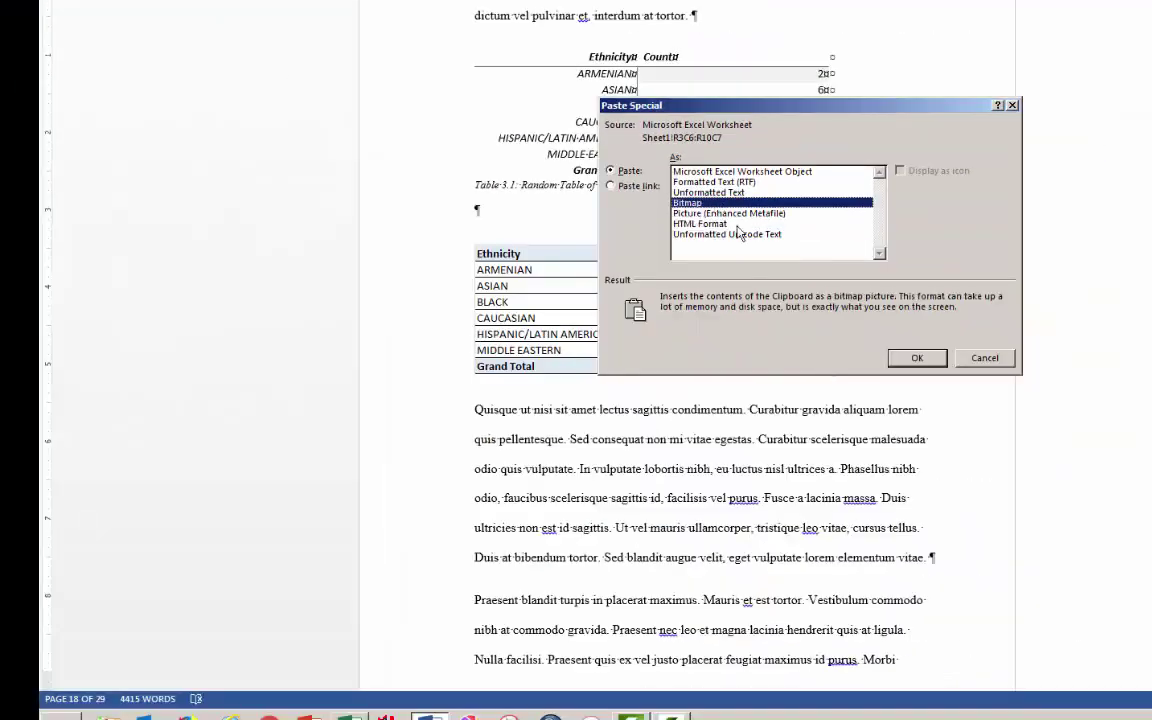
click(916, 357)
click(580, 452)
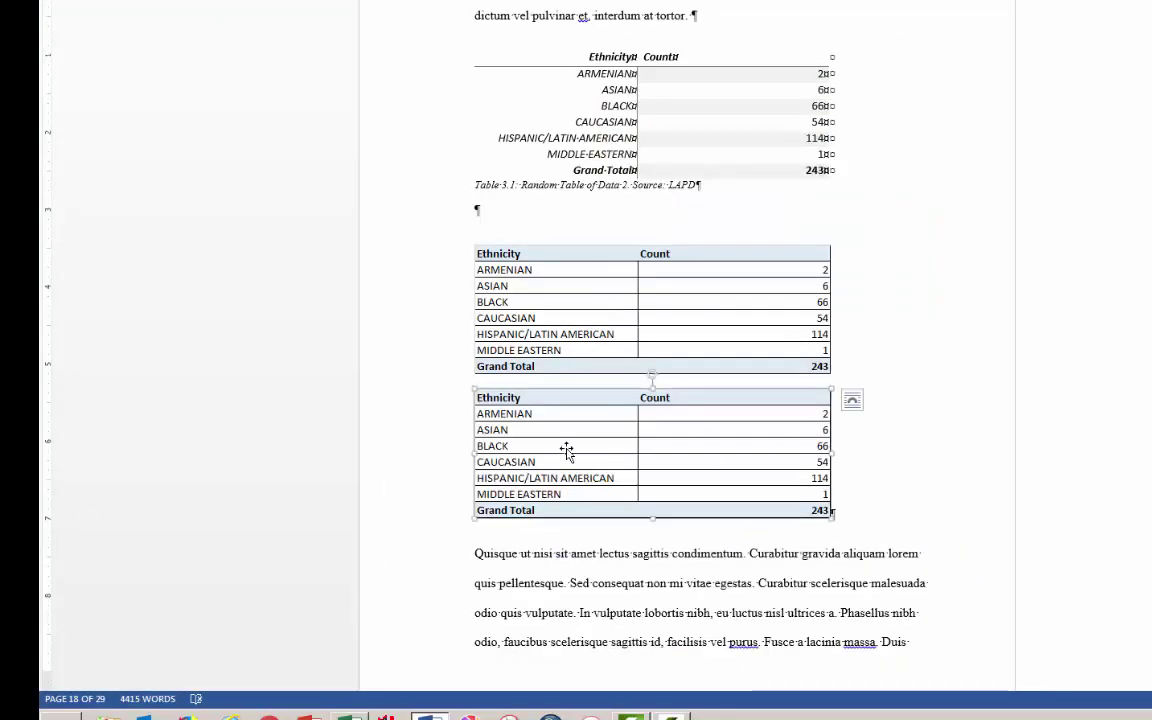
key(Delete)
- Set the pasted table picture's text wrapping to Square and move the picture against the text's right margin
right_click(591, 300)
click(573, 300)
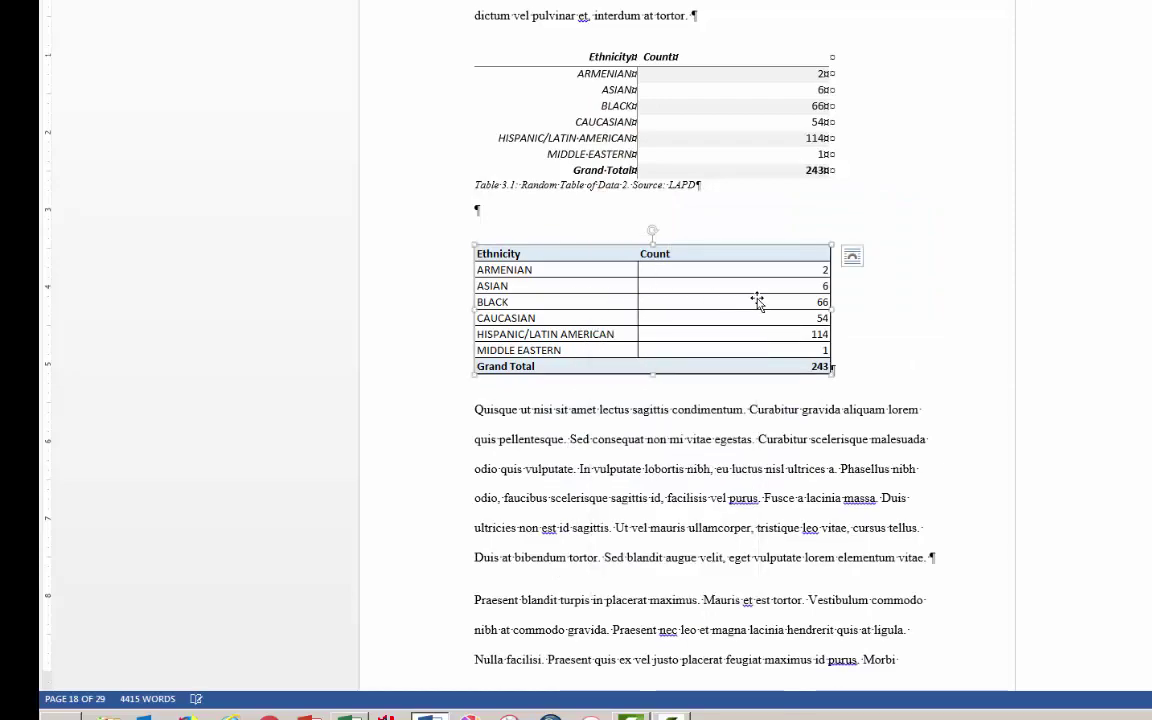
click(899, 30)
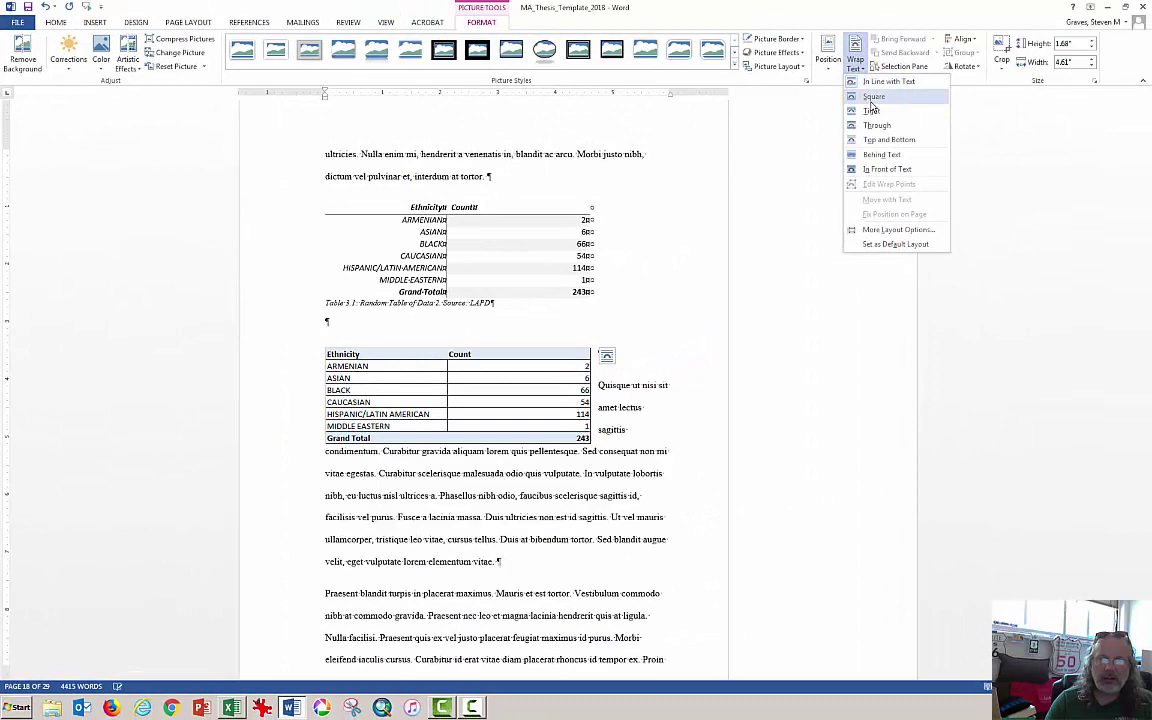
click(872, 98)
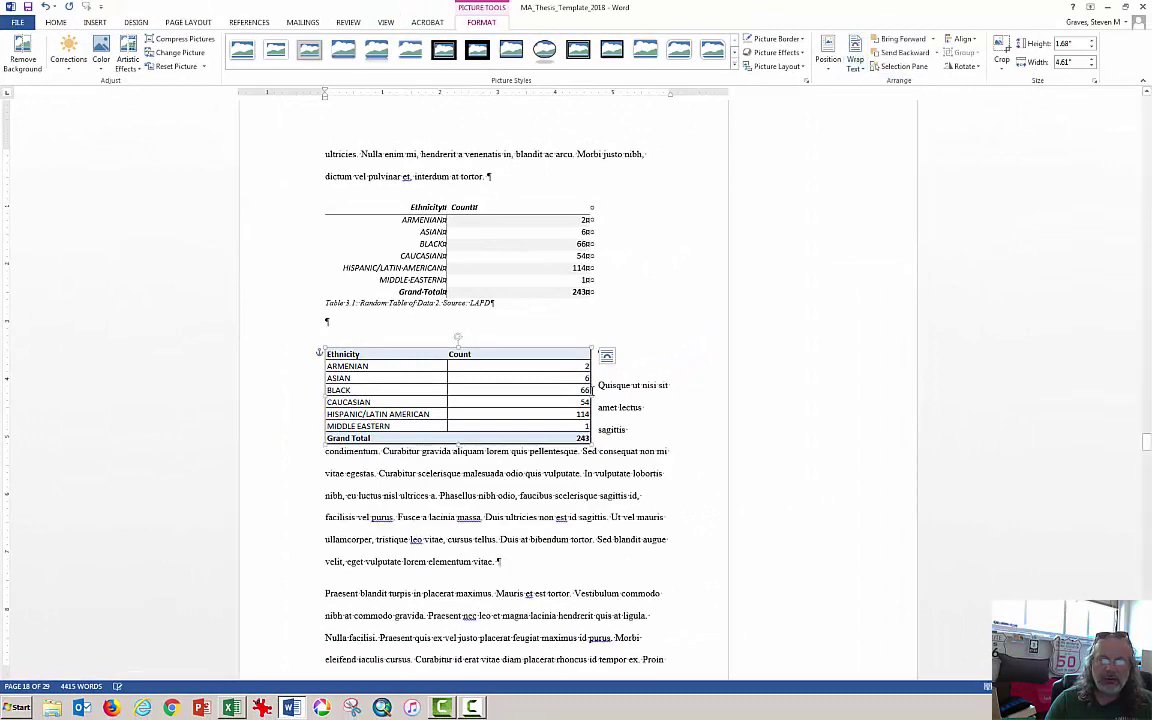
drag(522, 386, 598, 385)
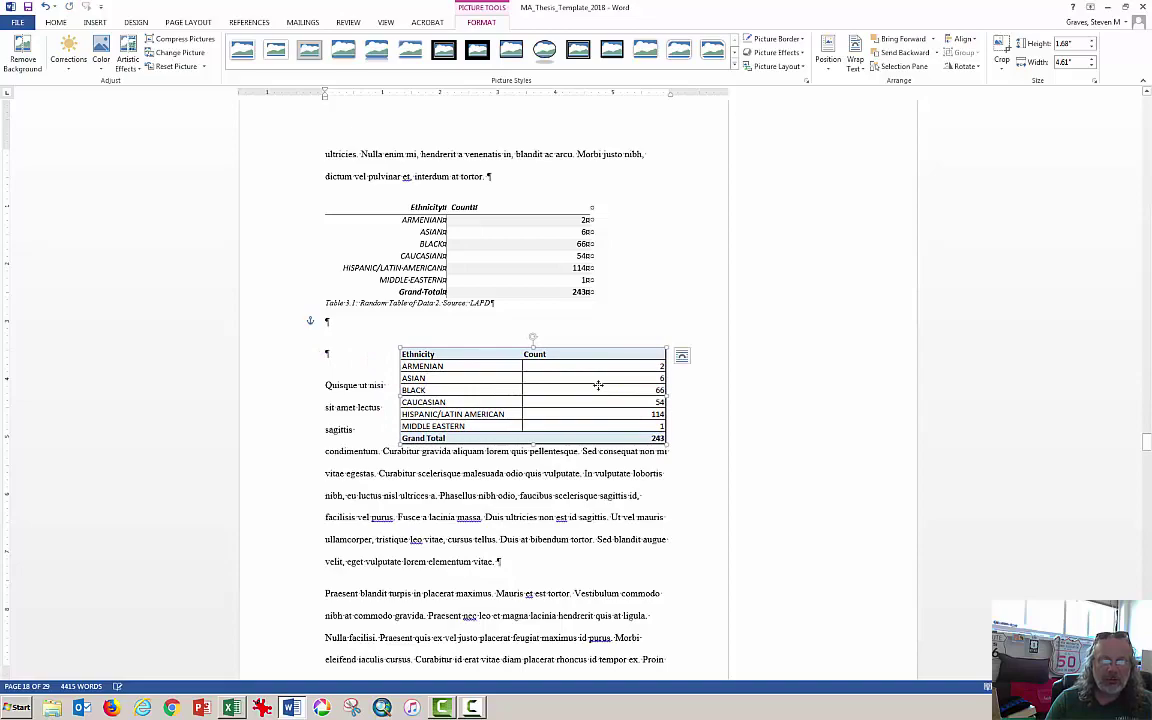
- Insert the caption "Table 3.2: Random Table of Data 3. Source: LAPD" below the table picture
right_click(598, 385)
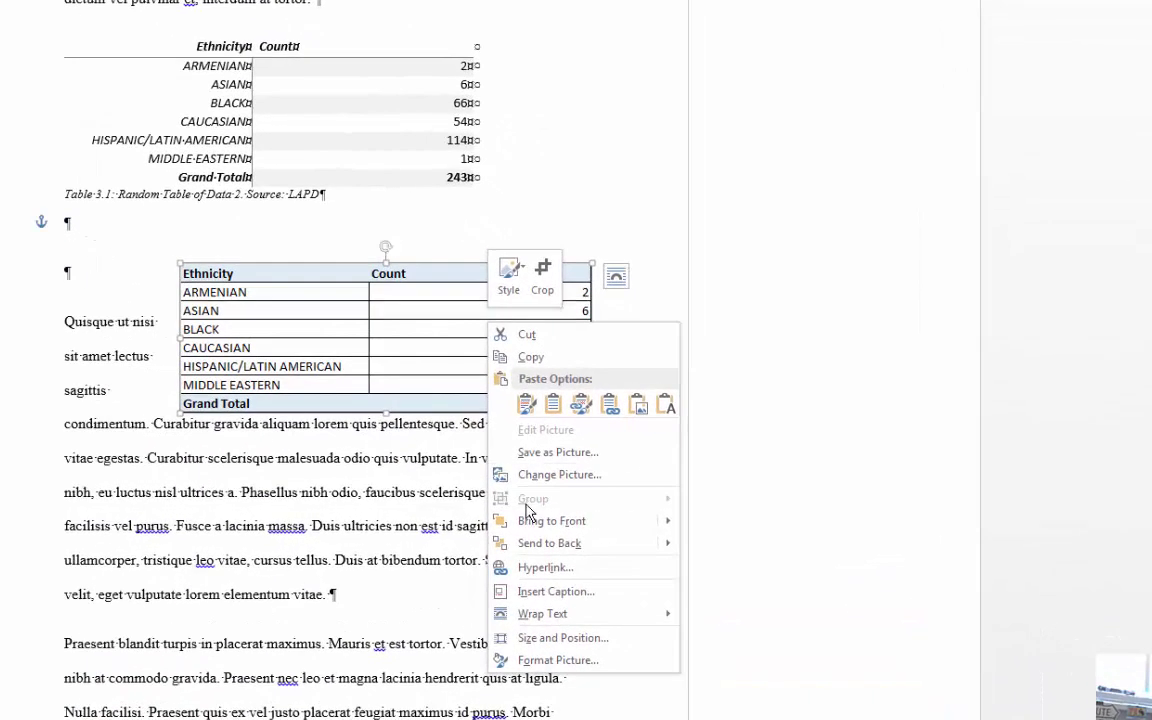
click(556, 591)
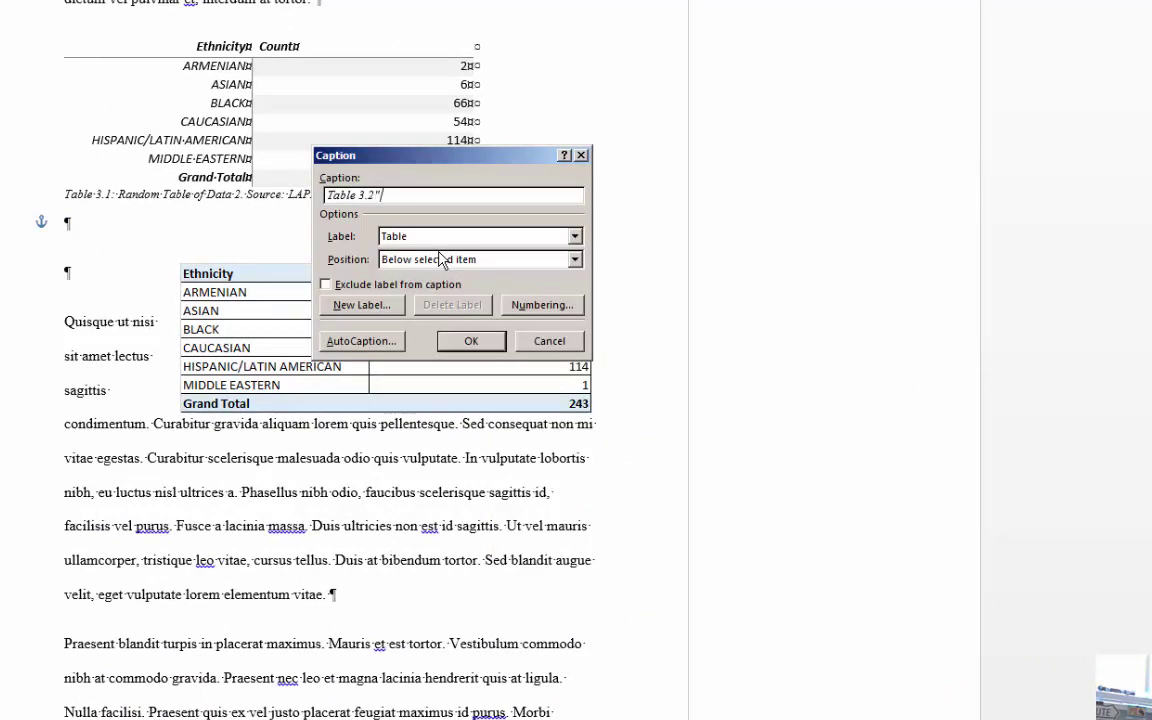
text(andom Table of )
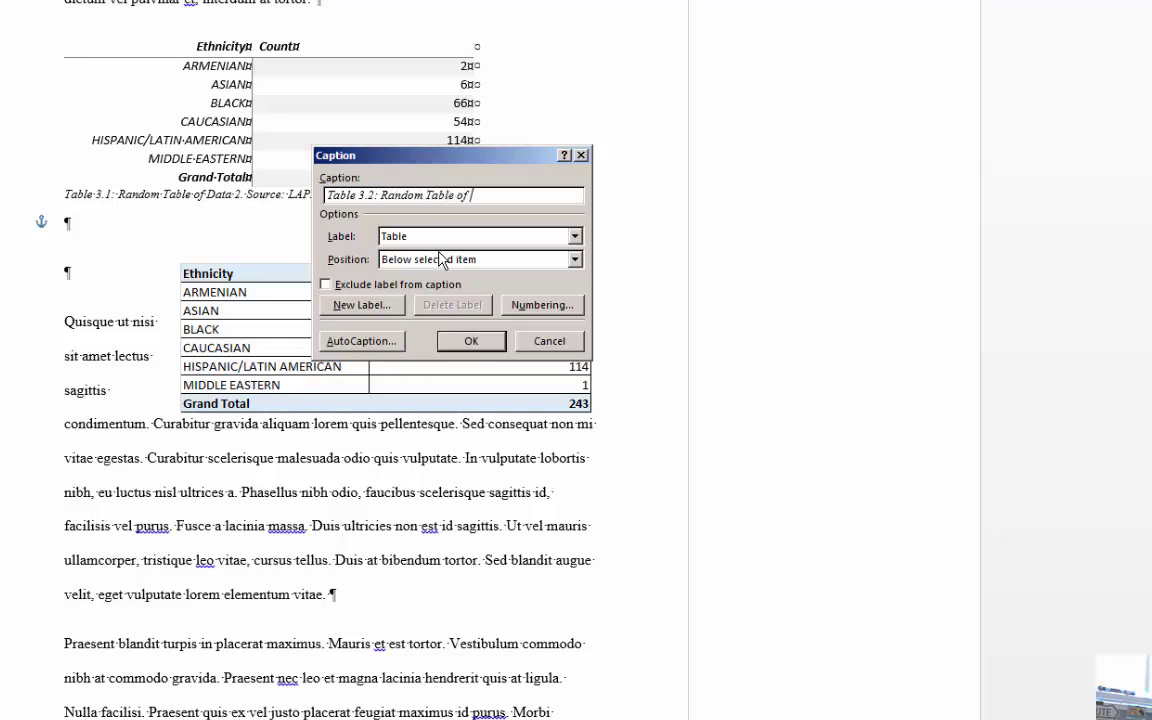
text(Data 3. Sorrce: LAPD)
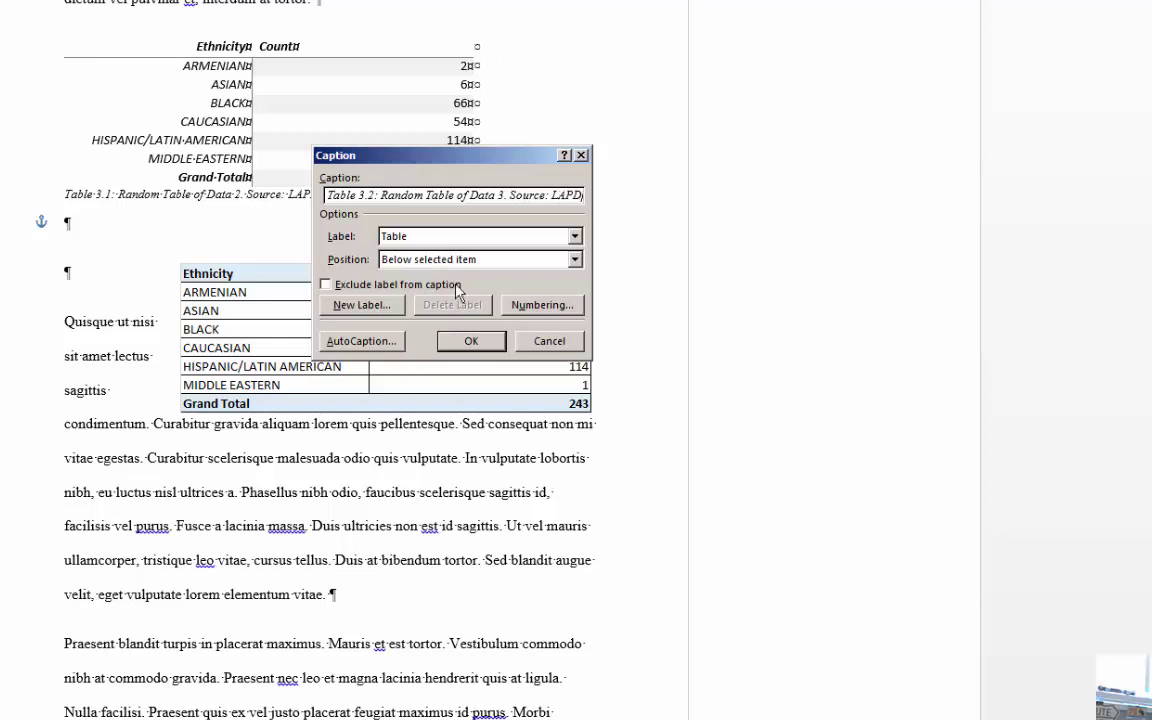
click(468, 340)
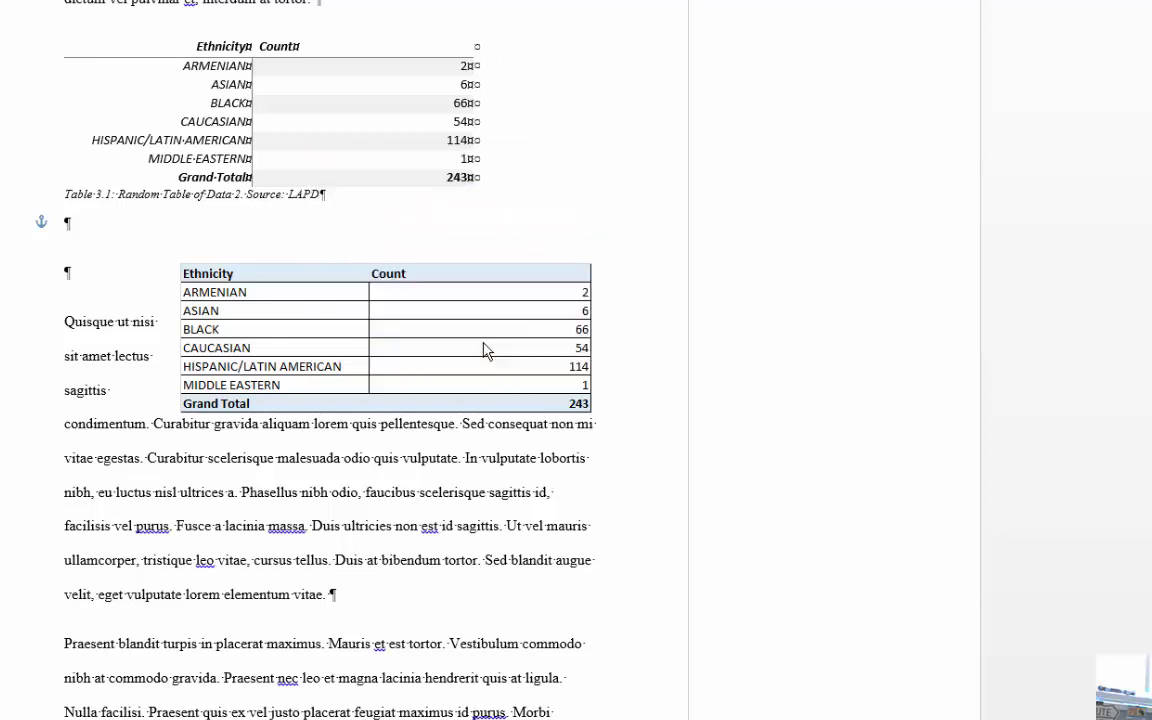
- Group the table picture with its Table 3.2 caption box
shift+click(232, 343)
right_click(232, 343)
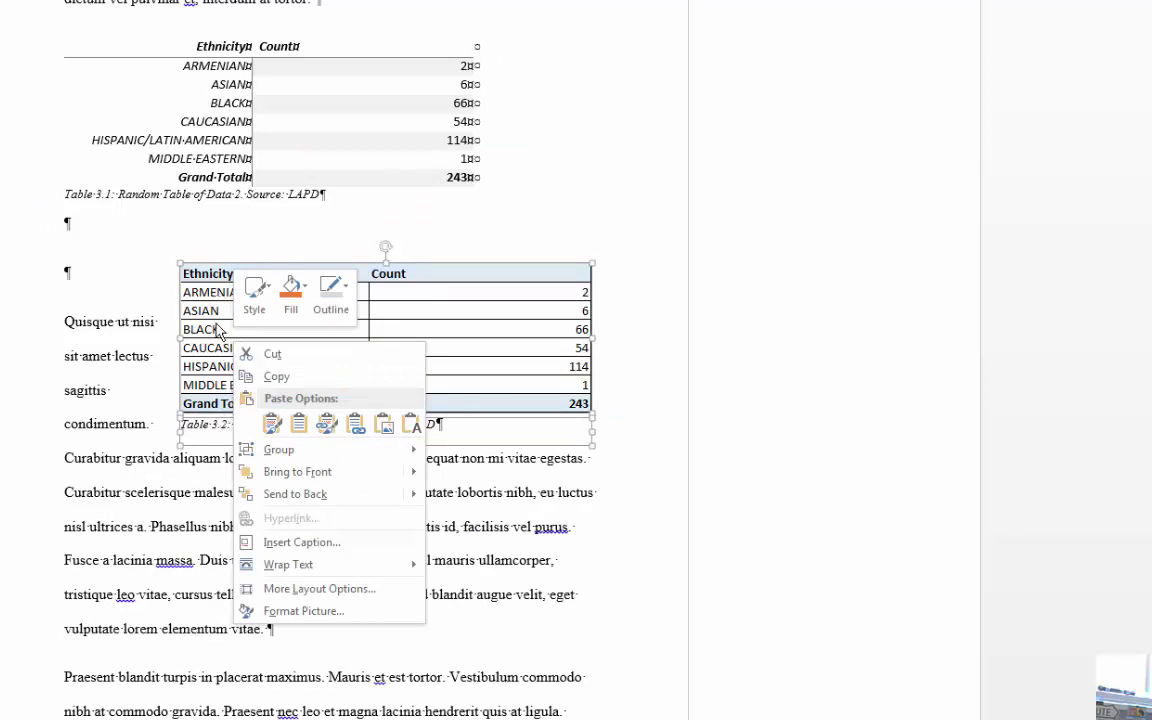
mouse_move(330, 455)
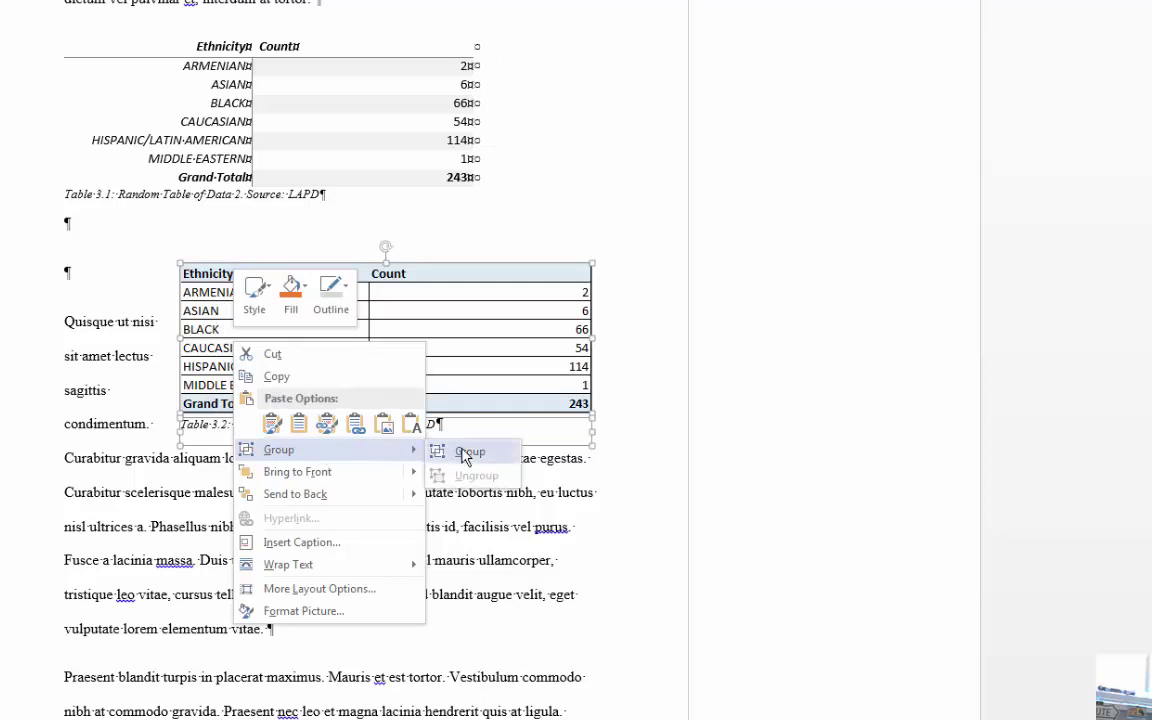
click(466, 456)
- Lock the anchor of the grouped table picture and caption in its layout options
right_click(380, 330)
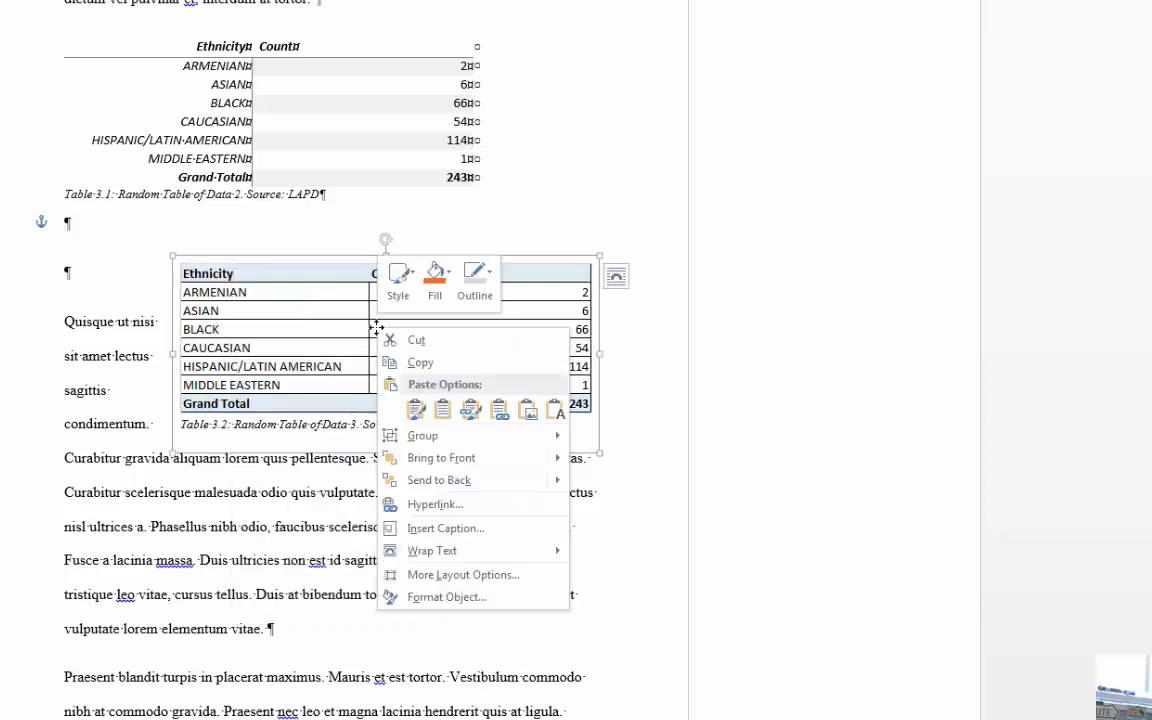
click(460, 580)
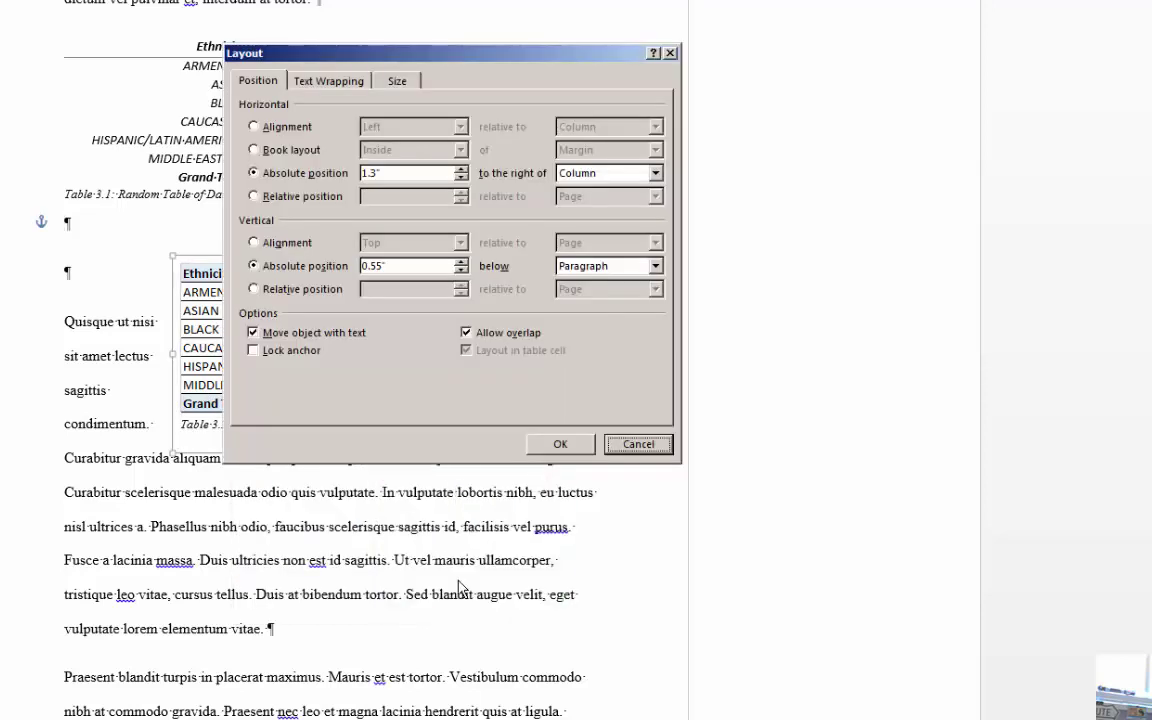
click(297, 355)
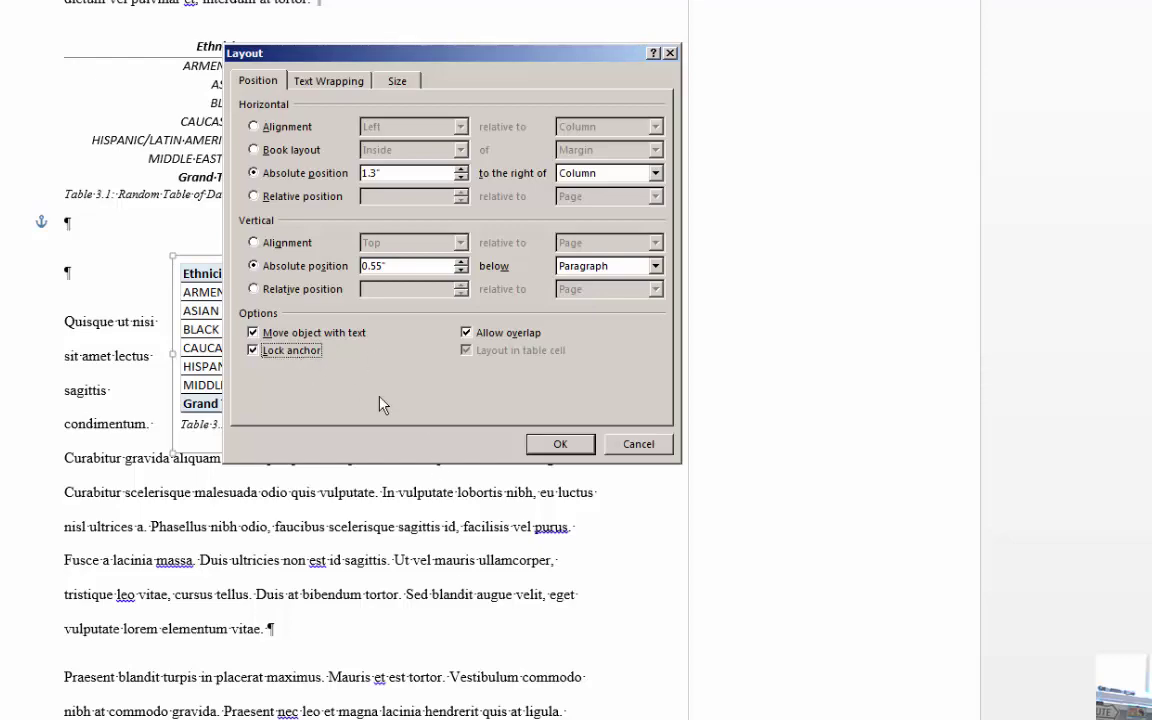
click(560, 444)
- Update the entire List of Tables at the front of the thesis, including its entries as well as page numbers
scroll(669, 360, up, 10)
scroll(669, 360, up, 20)
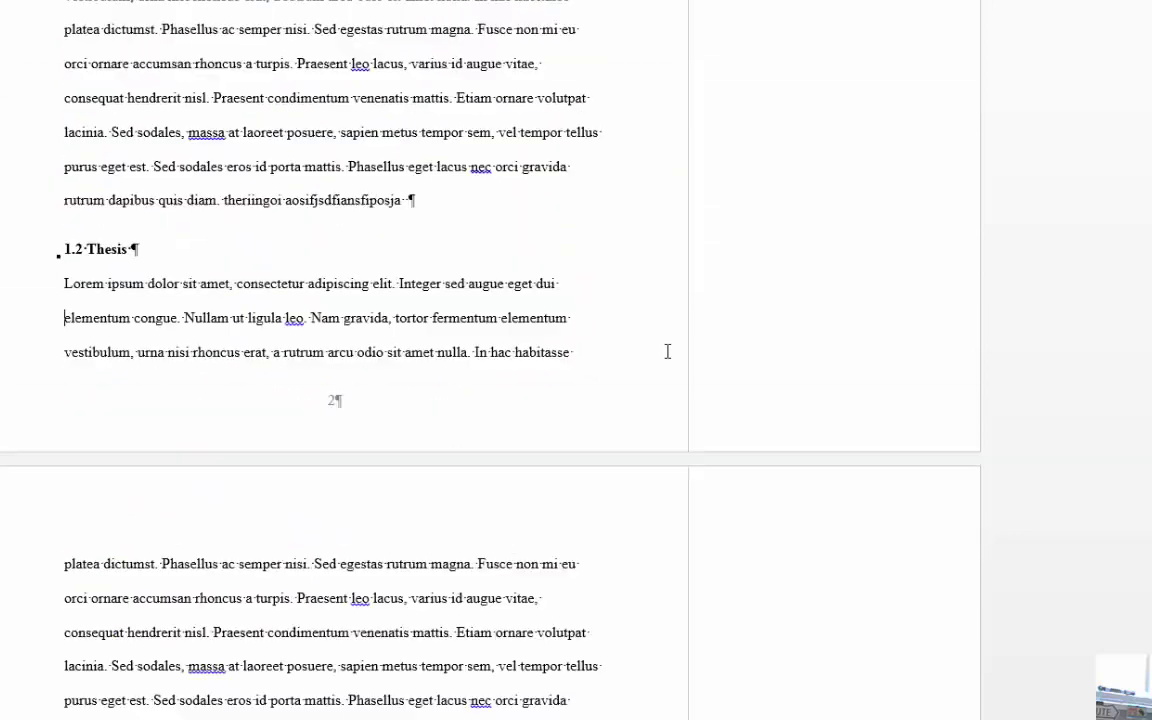
scroll(668, 351, up, 15)
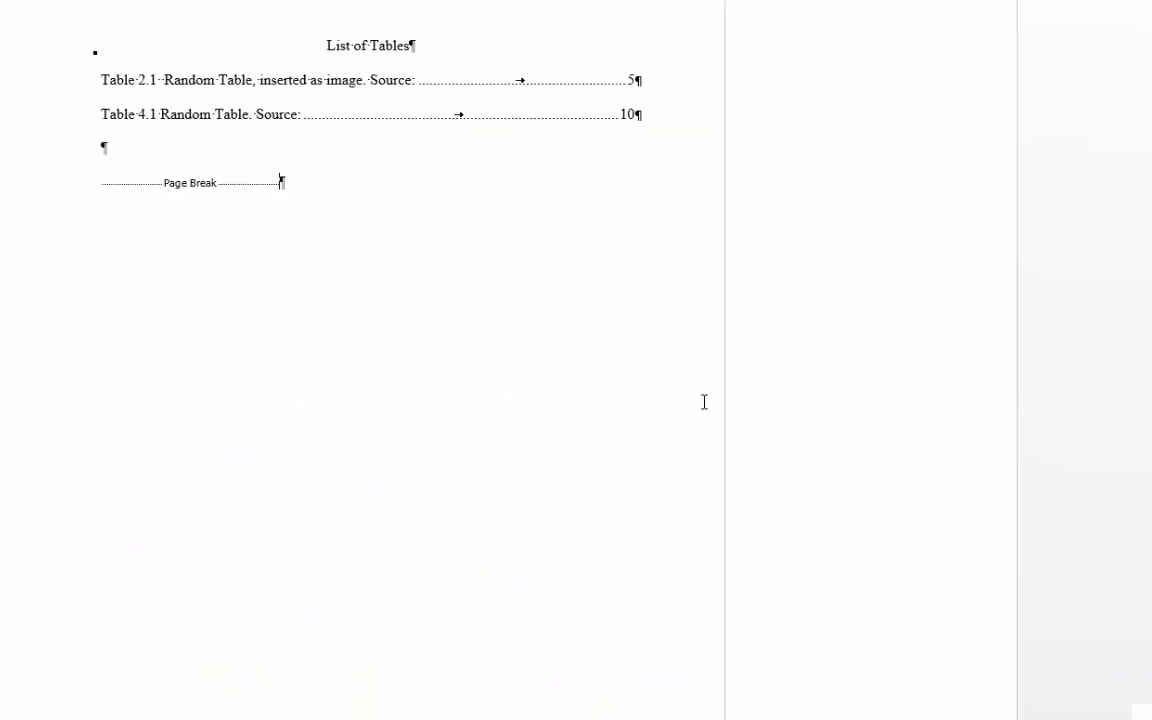
right_click(319, 83)
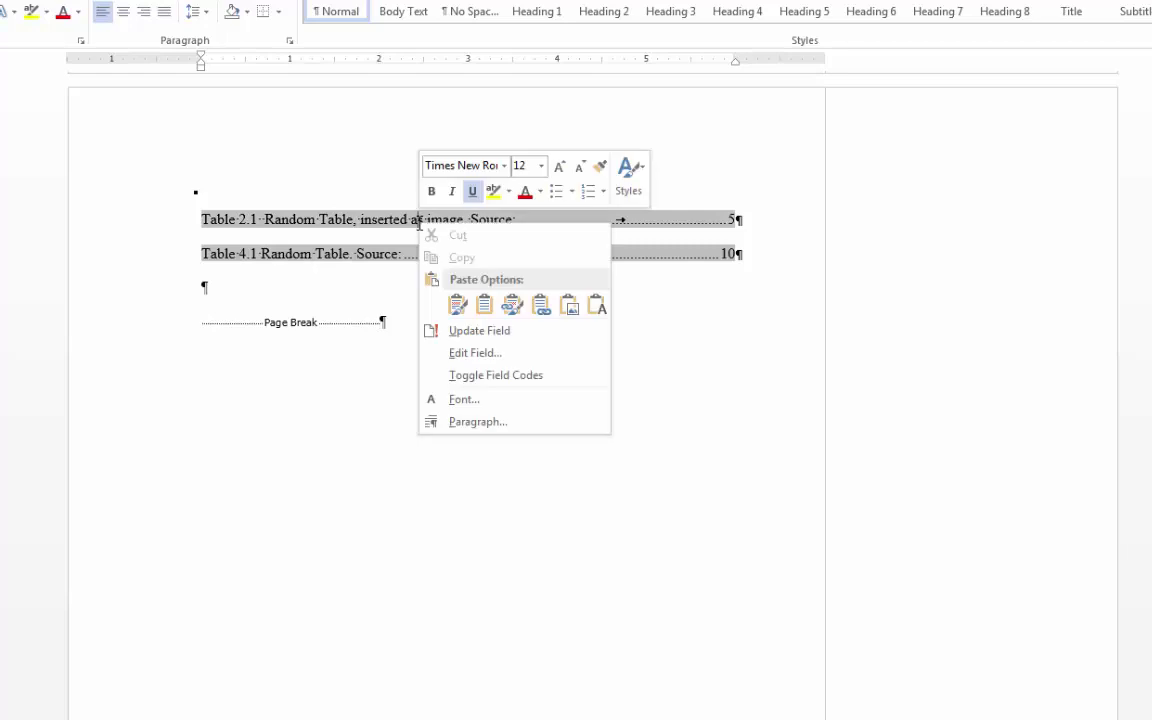
click(511, 336)
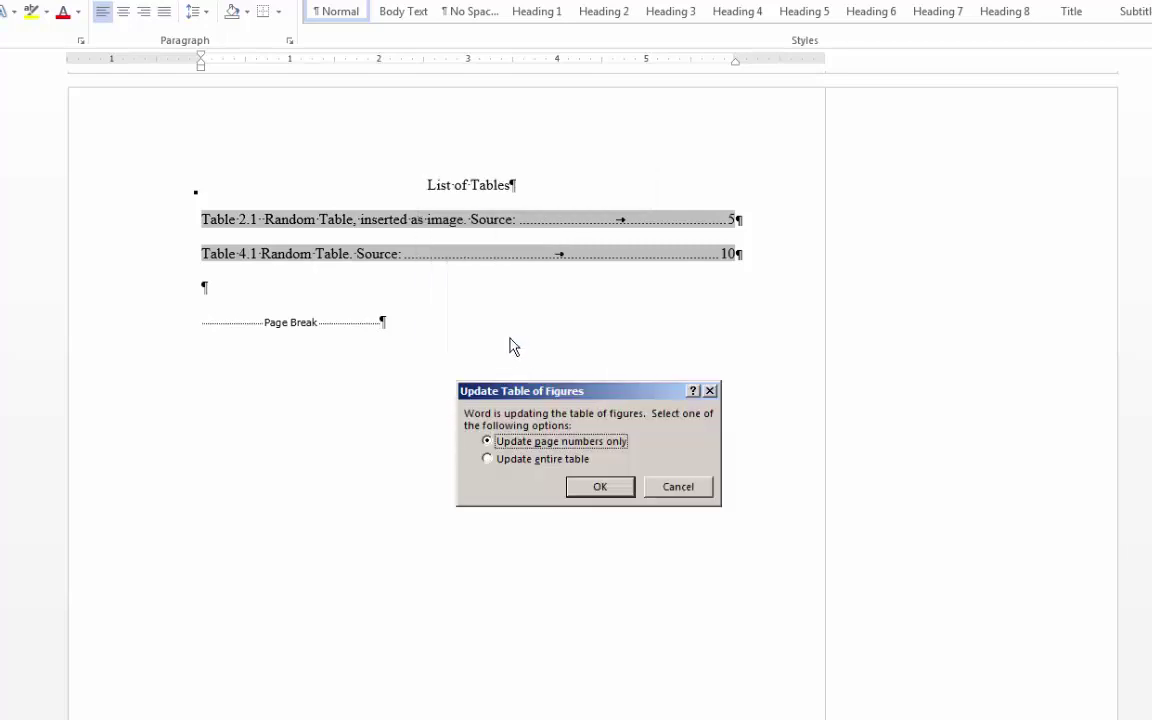
click(530, 460)
click(596, 487)
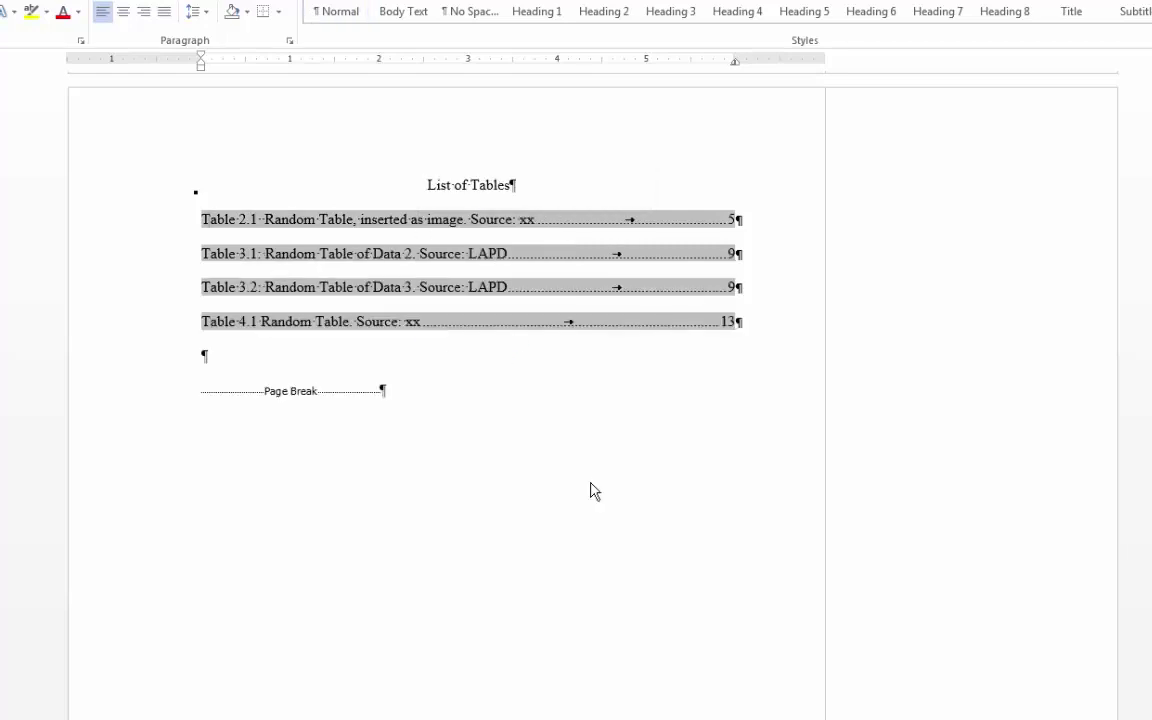